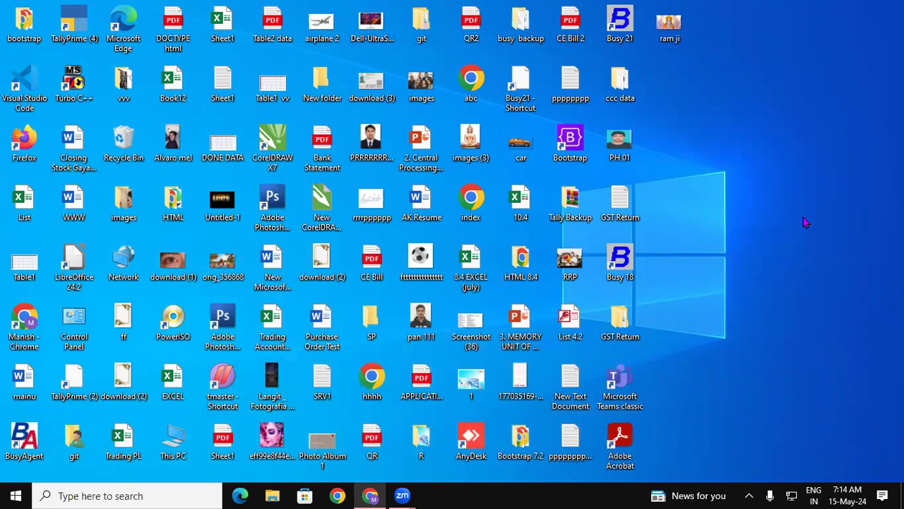
- Launch Excel and create a new blank workbook
key(super+r)
text(excel)
key(Return)
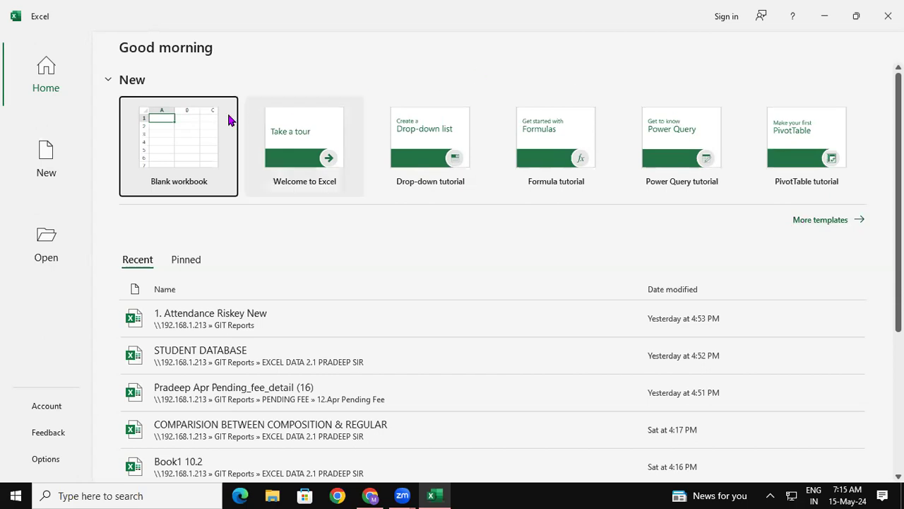
click(195, 144)
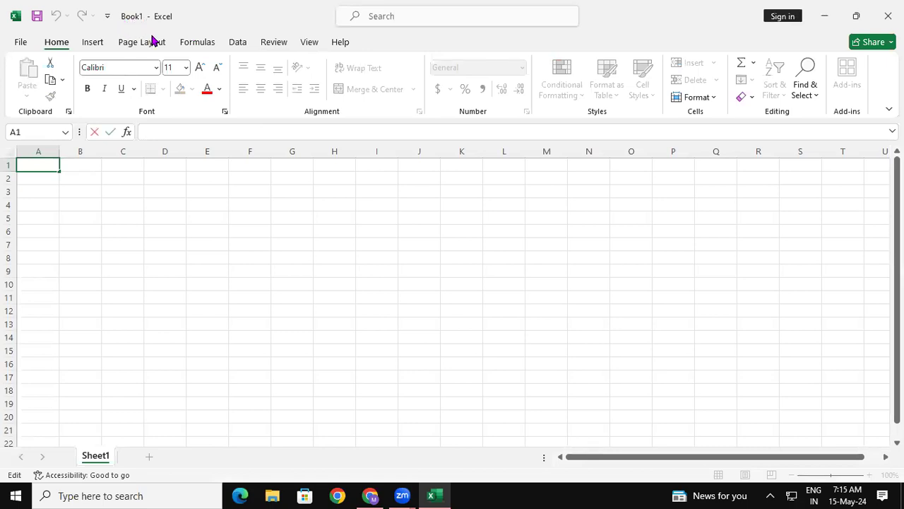
click(233, 278)
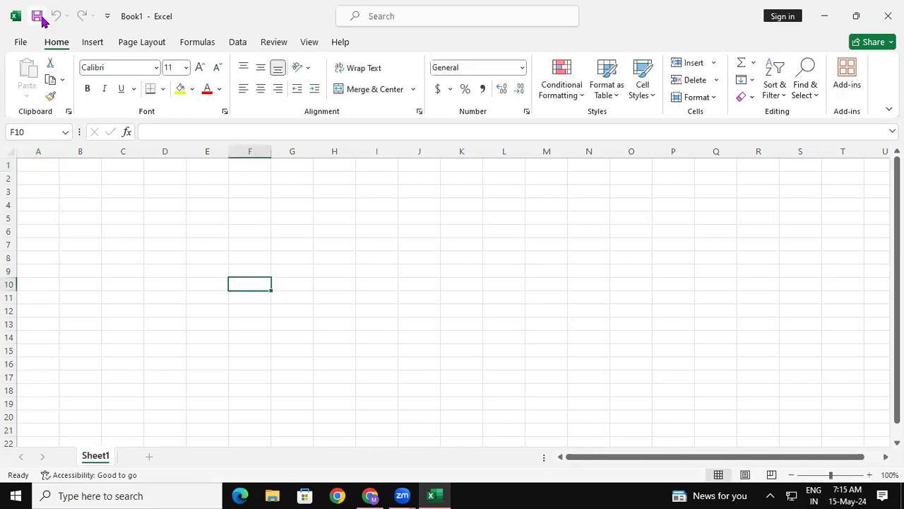
click(436, 280)
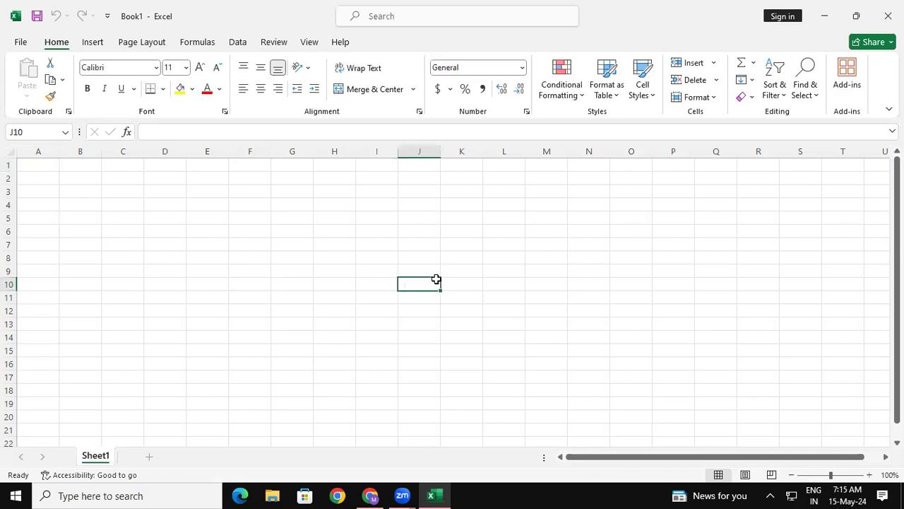
click(489, 203)
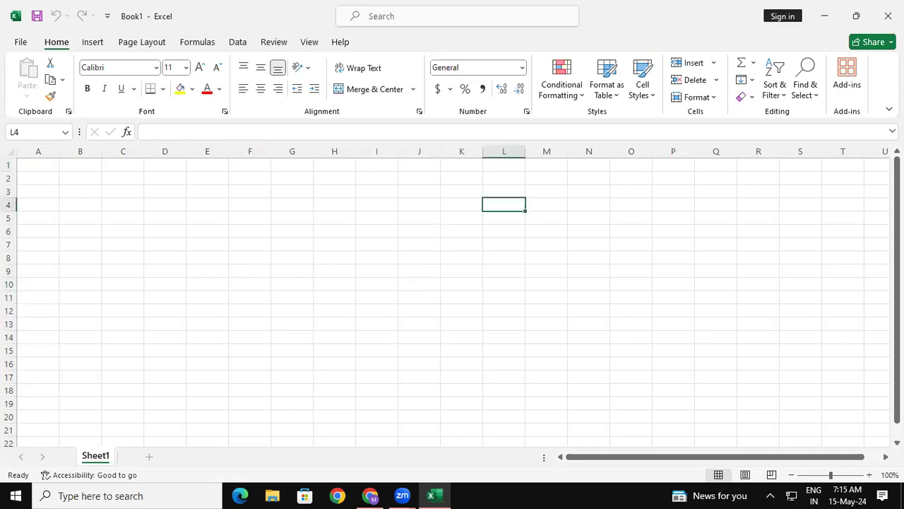
click(534, 299)
click(244, 225)
click(565, 226)
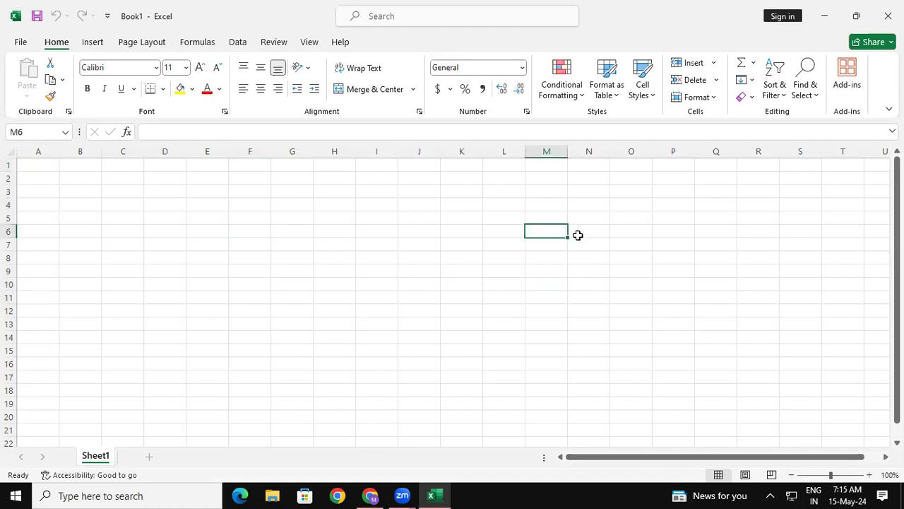
click(432, 327)
click(352, 261)
click(486, 227)
click(477, 280)
click(380, 227)
click(303, 287)
click(515, 299)
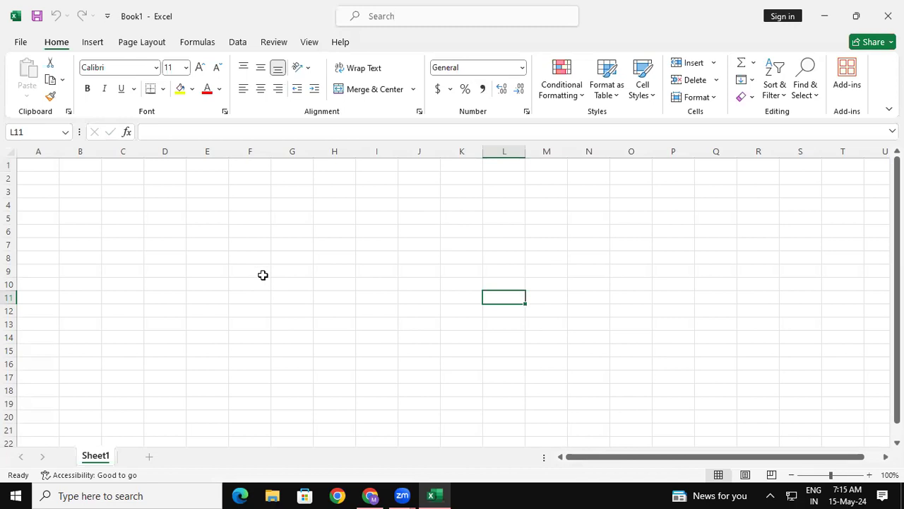
click(400, 208)
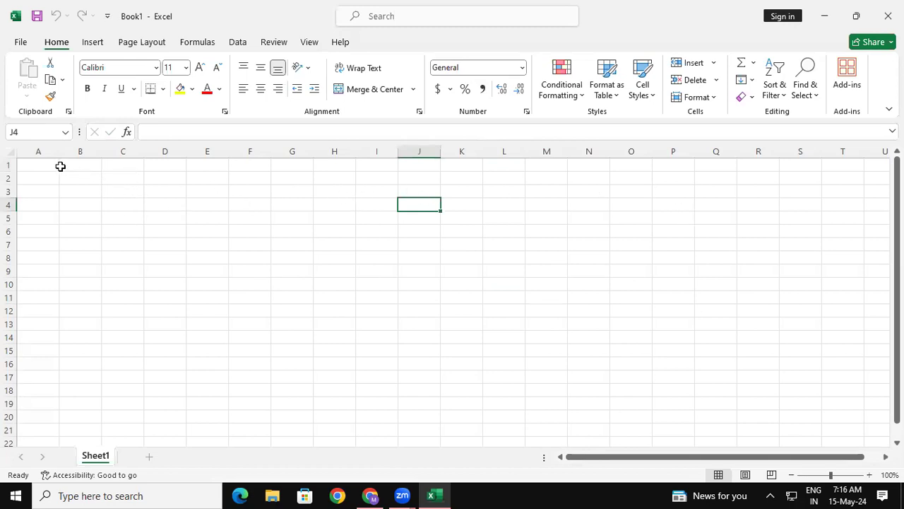
- Merge and center the cell range A1:U5 to form a title area
drag(47, 165, 883, 222)
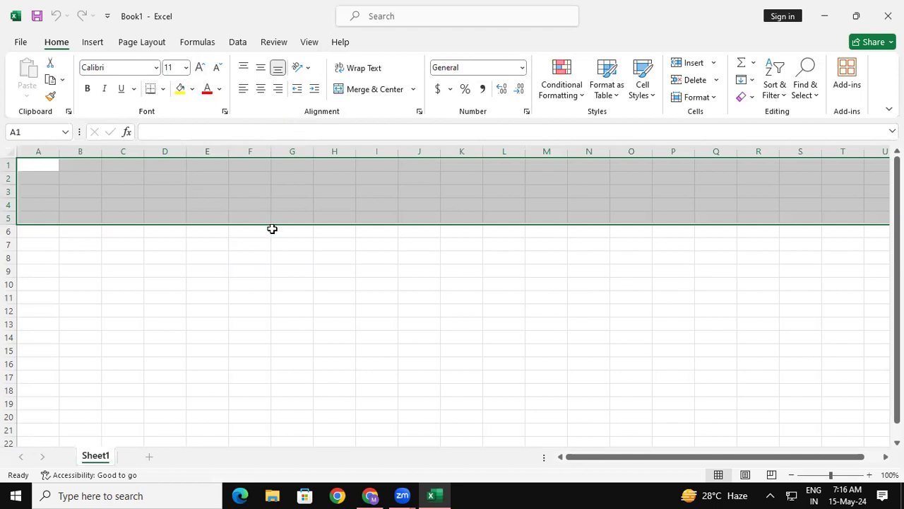
click(169, 309)
drag(38, 165, 878, 222)
click(361, 90)
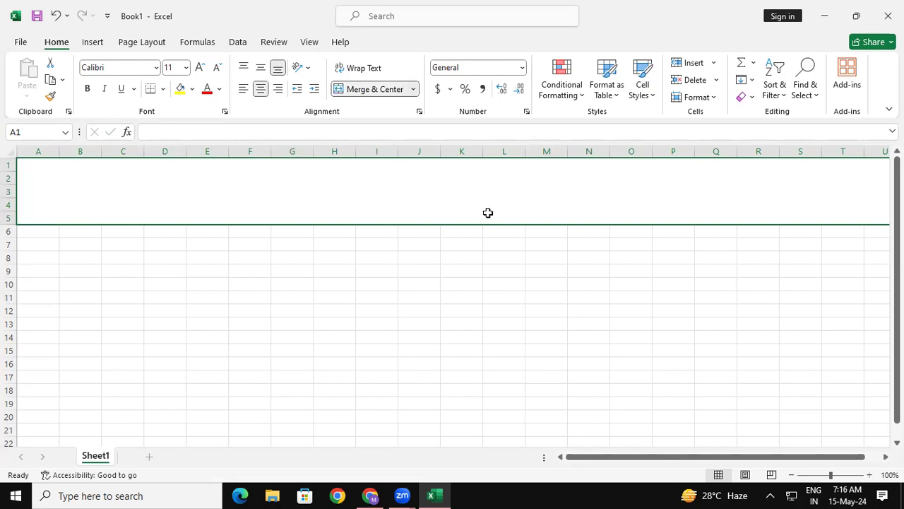
- Enter the title STUDENT LIST in the merged cell spanning the first five rows
double_click(369, 203)
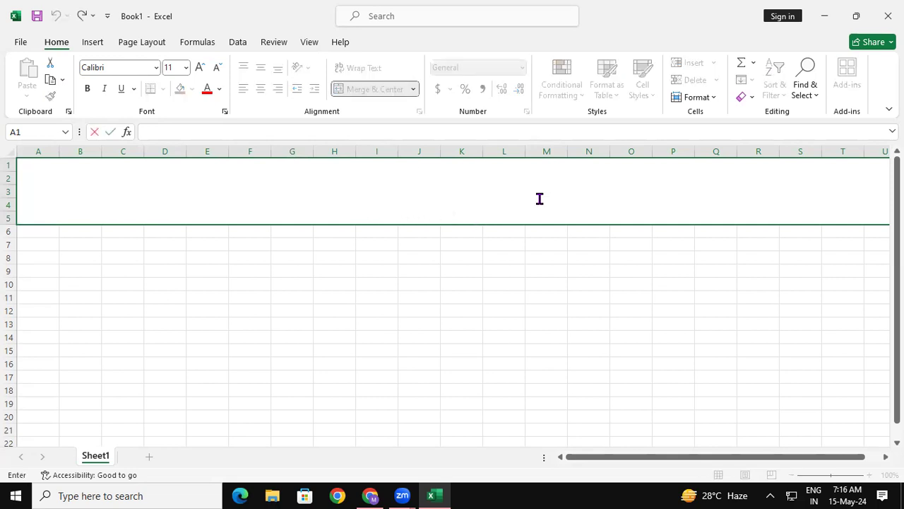
text(STUDENT )
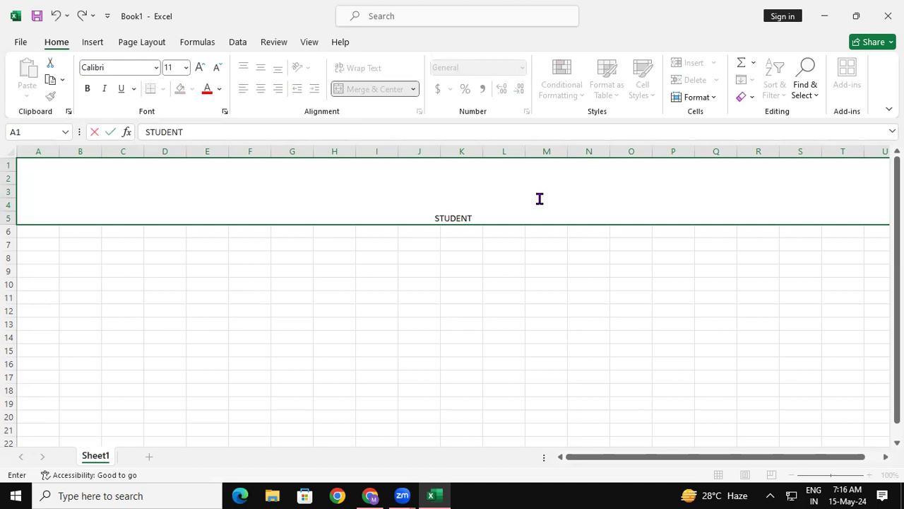
text(LIST)
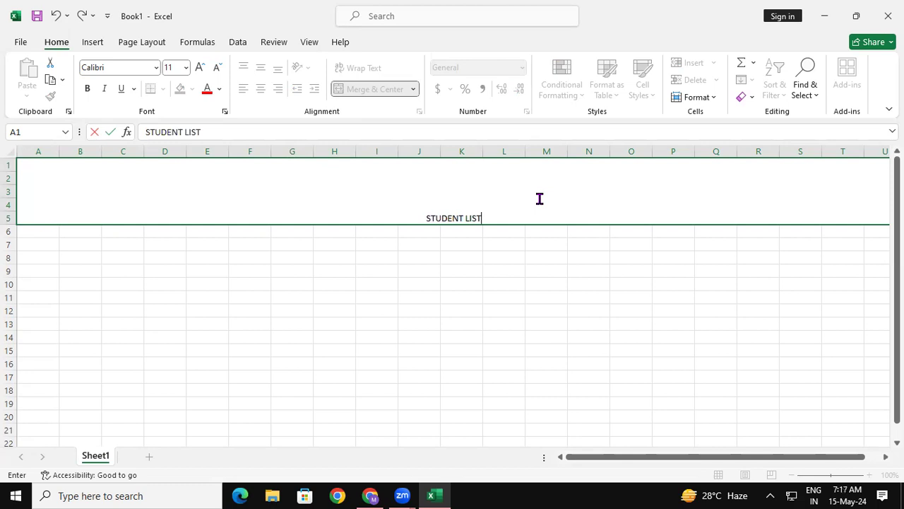
click(537, 320)
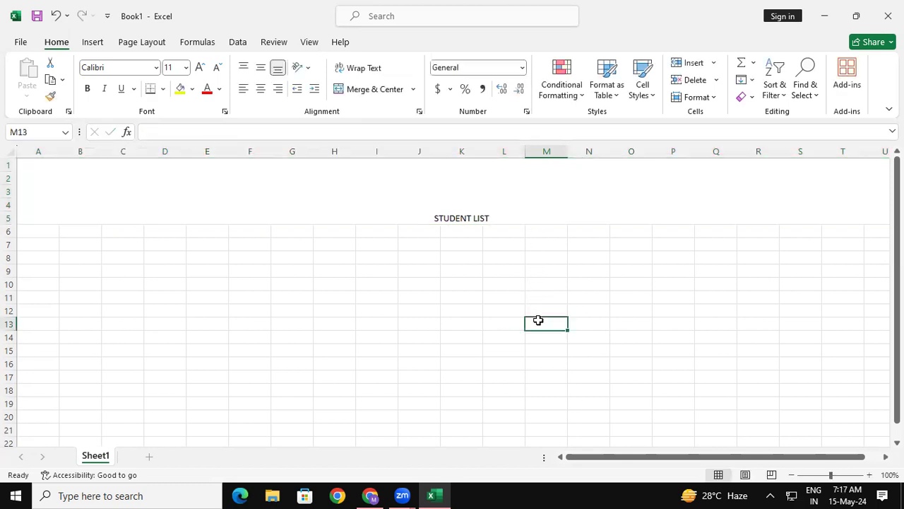
- Make the STUDENT LIST title bold and enlarge its font size to 72
click(525, 205)
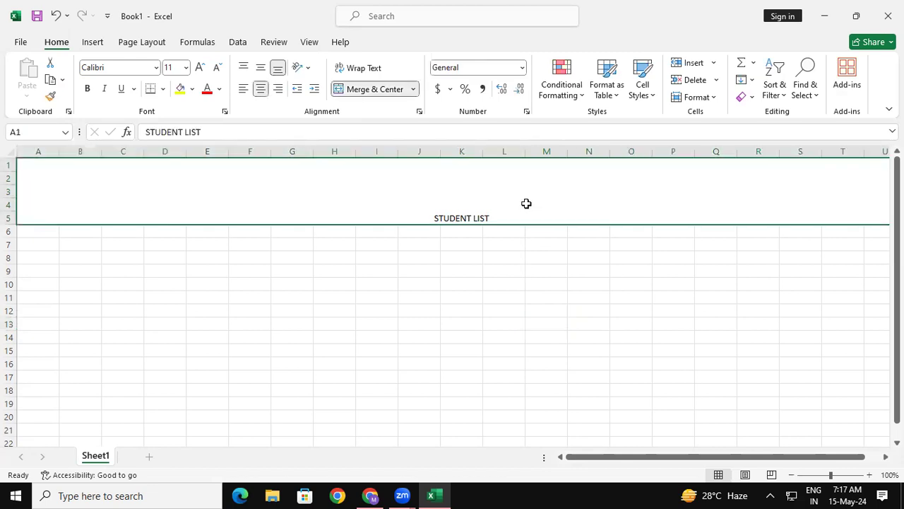
click(88, 89)
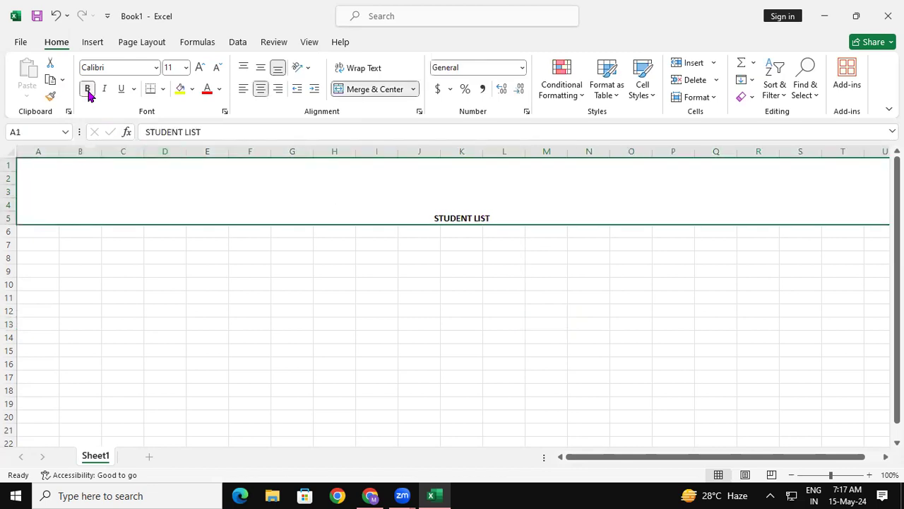
click(201, 67)
click(200, 68)
click(201, 67)
click(201, 68)
click(201, 68)
click(201, 68)
click(200, 68)
click(200, 68)
click(201, 68)
click(200, 68)
click(201, 68)
click(200, 68)
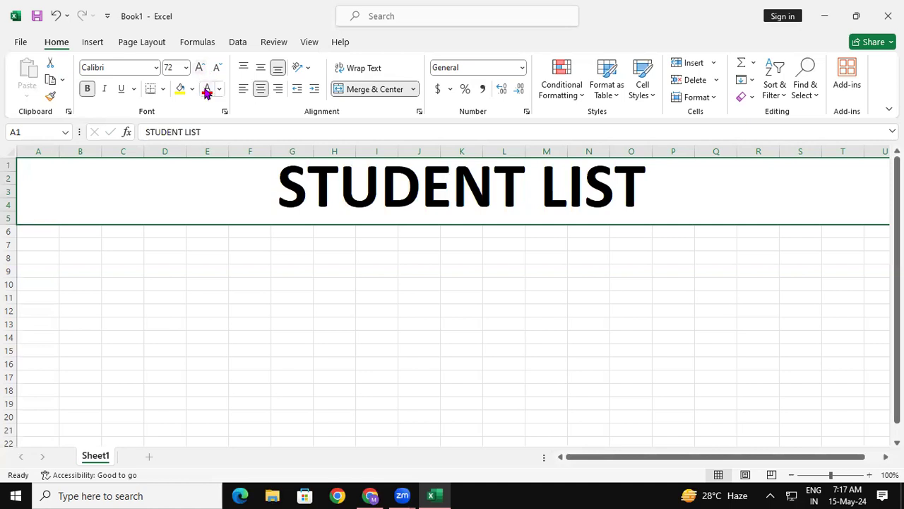
- Color the STUDENT LIST title text red and fill its merged cell with light gold
click(207, 90)
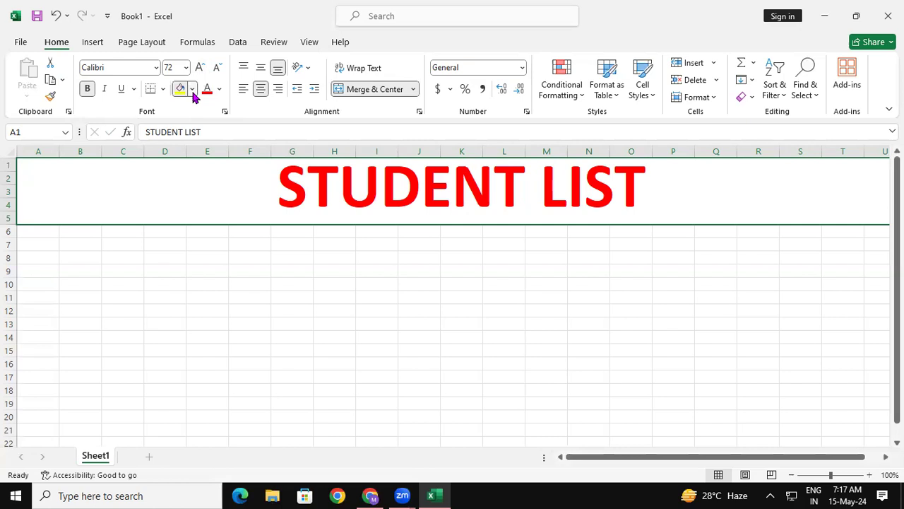
click(192, 90)
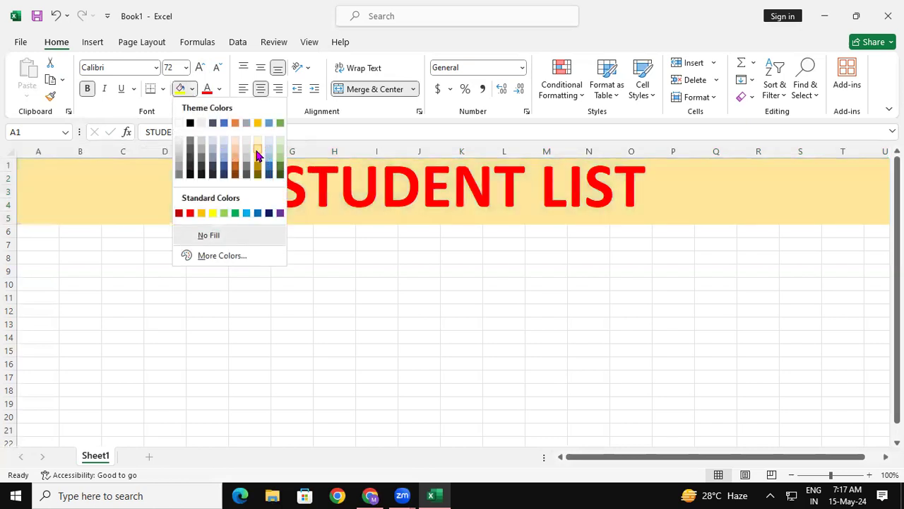
click(258, 155)
click(385, 309)
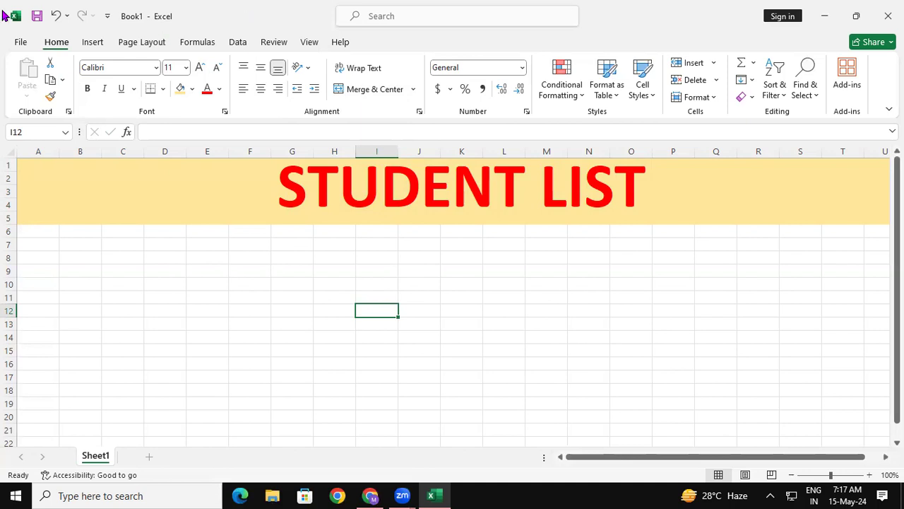
- Try to save the workbook to Local Disk (D:) under the file name 7.4 AM
click(21, 42)
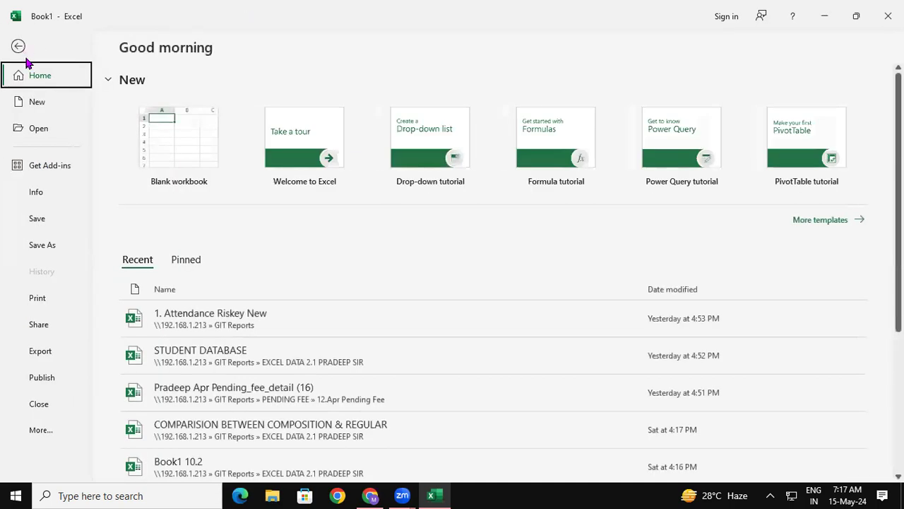
click(41, 240)
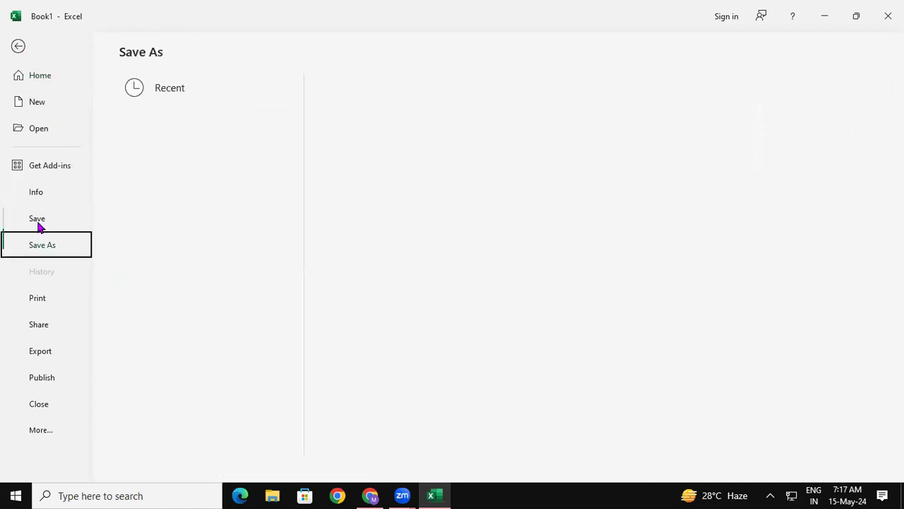
click(175, 238)
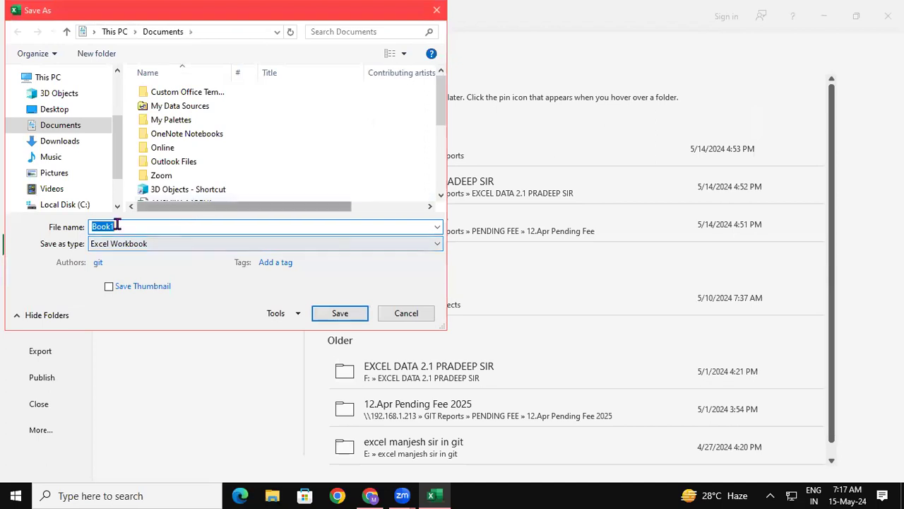
scroll(118, 185, down, 2)
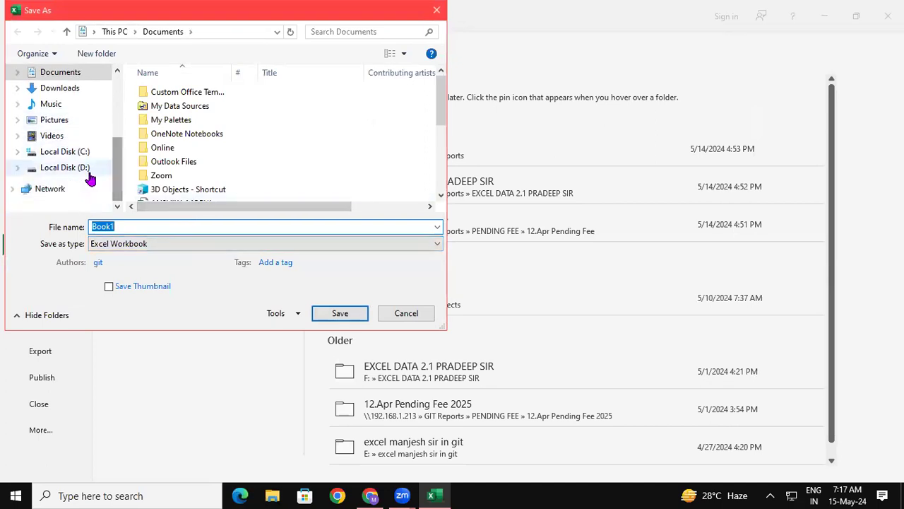
click(89, 172)
double_click(130, 227)
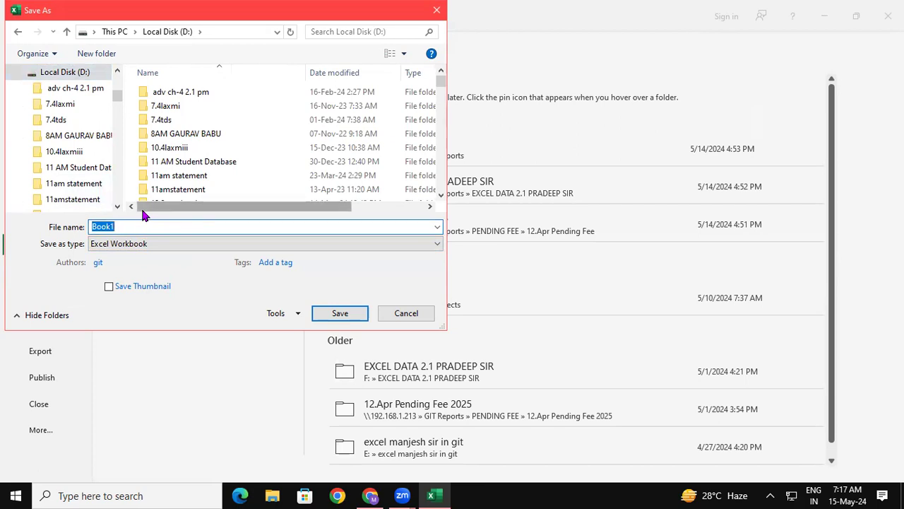
text(7.4)
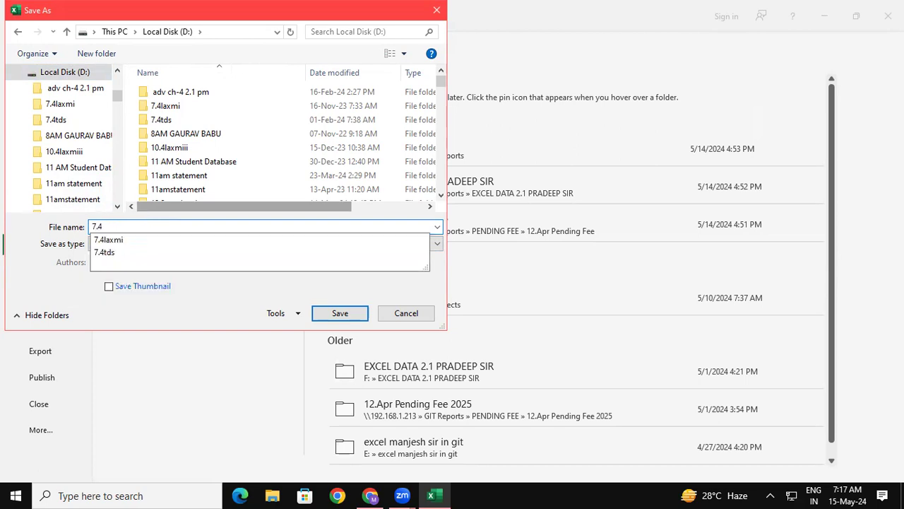
text( AM)
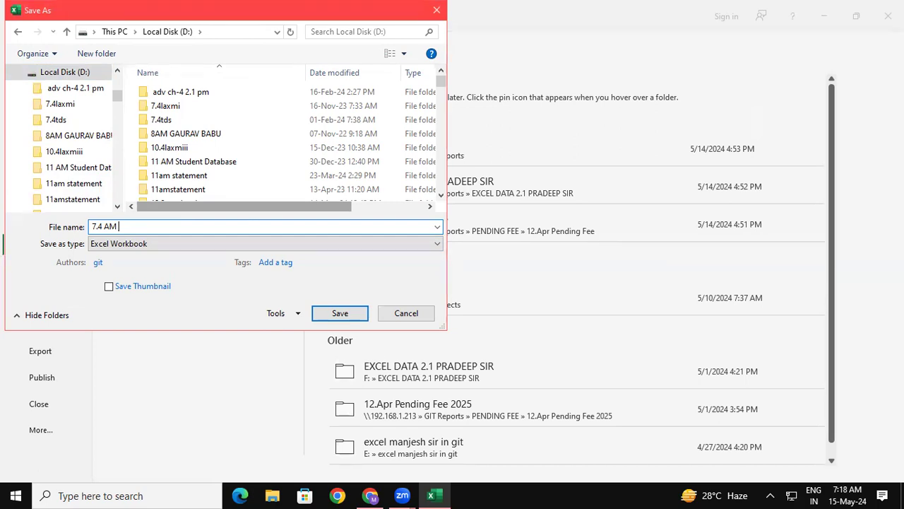
click(463, 464)
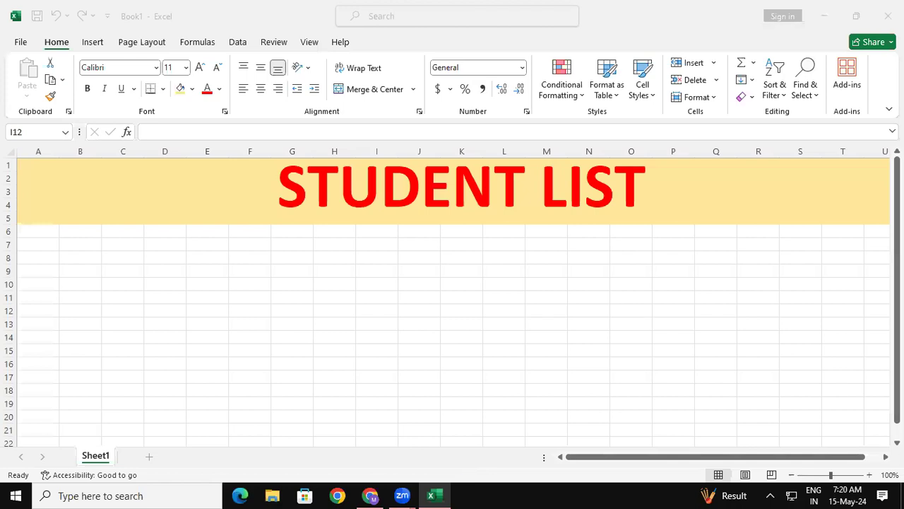
- Close the current workbook, then relaunch Excel with a new blank workbook
click(889, 16)
click(470, 270)
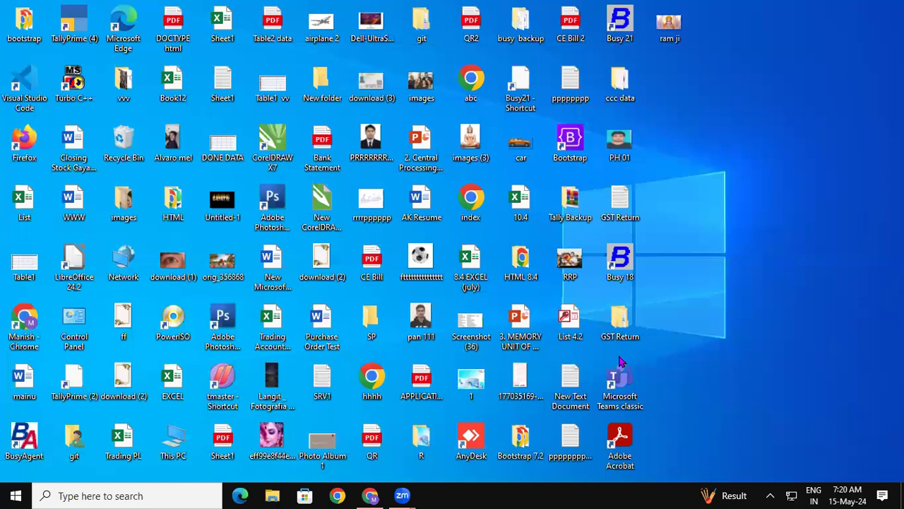
key(super+r)
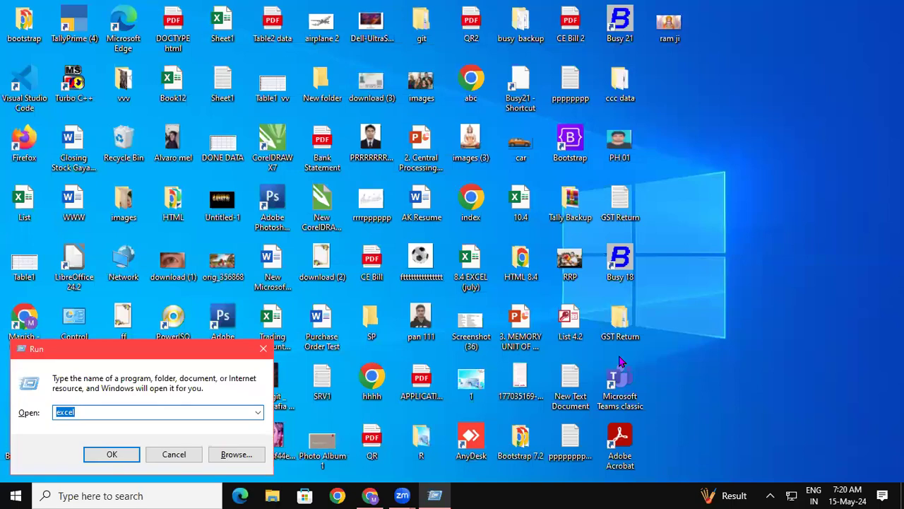
key(Return)
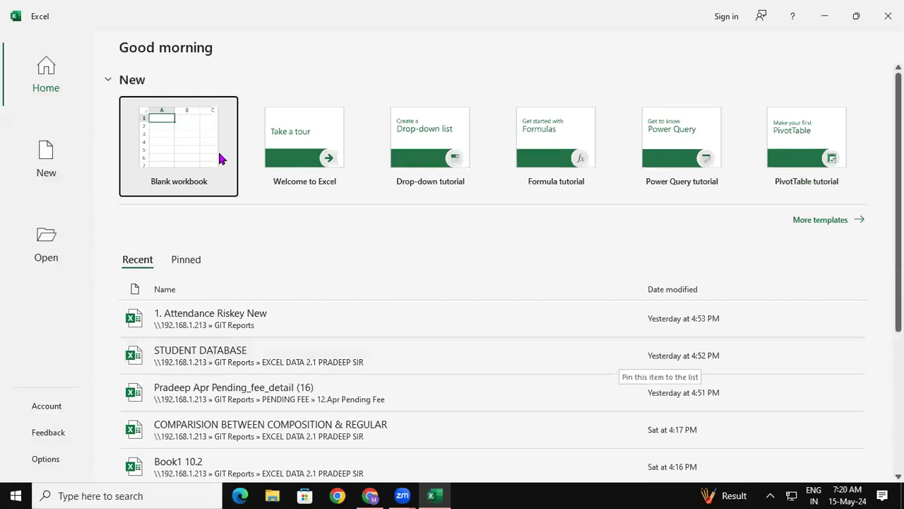
click(182, 166)
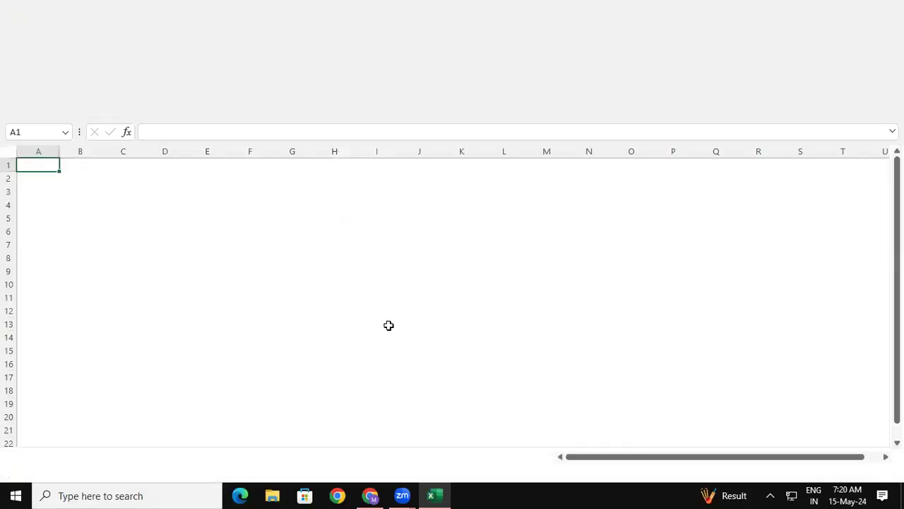
- Merge and center the cells A1:U5 into one title cell
click(333, 311)
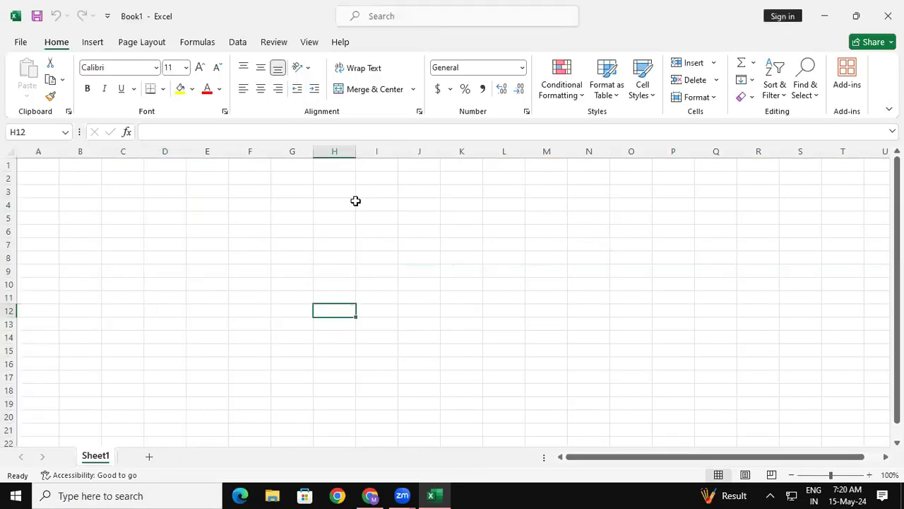
click(530, 351)
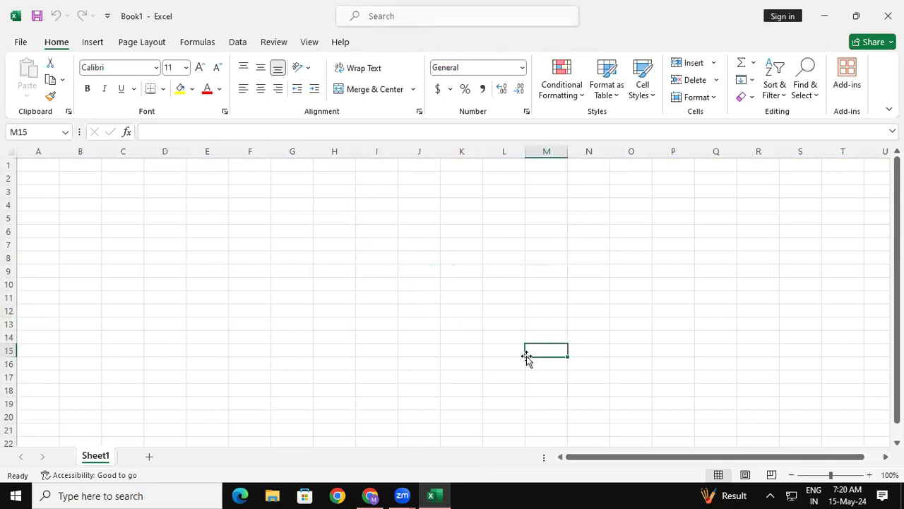
drag(33, 163, 871, 210)
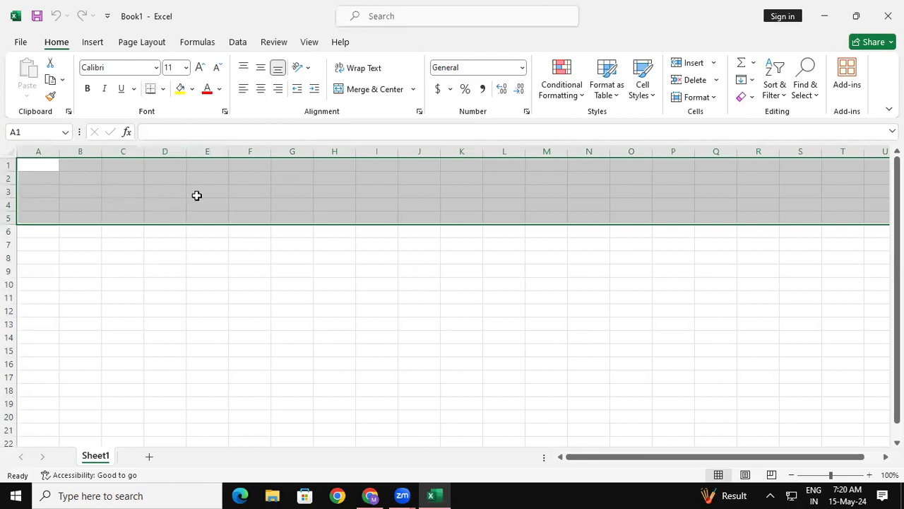
click(356, 89)
- Enter the title STUDENT LIST in the merged cell
double_click(368, 187)
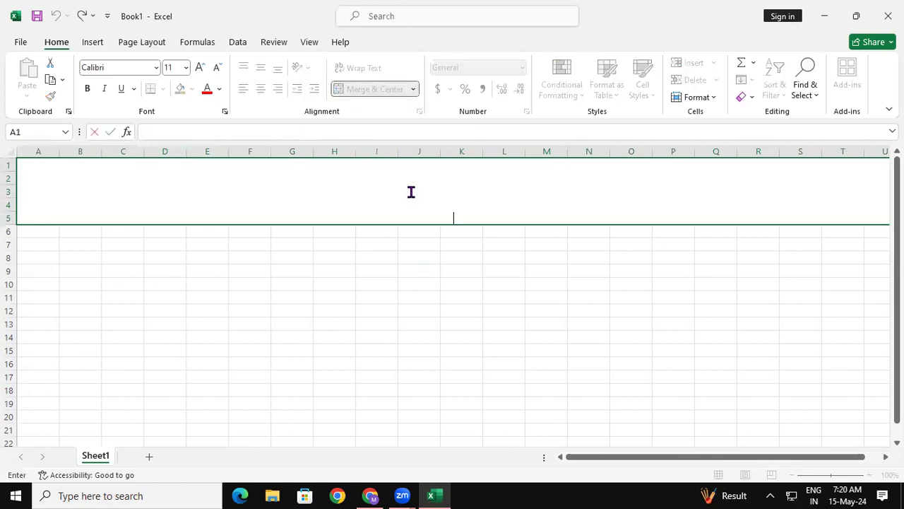
text(STUDENT LIST)
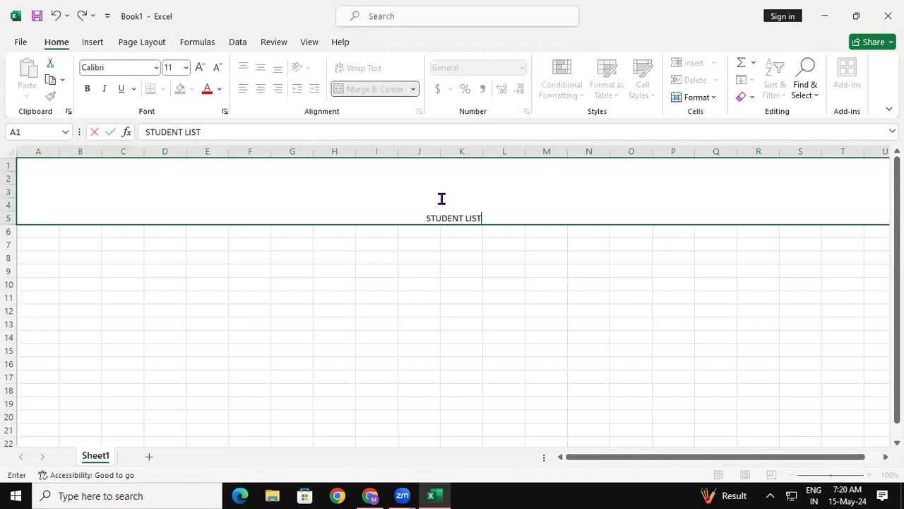
click(526, 278)
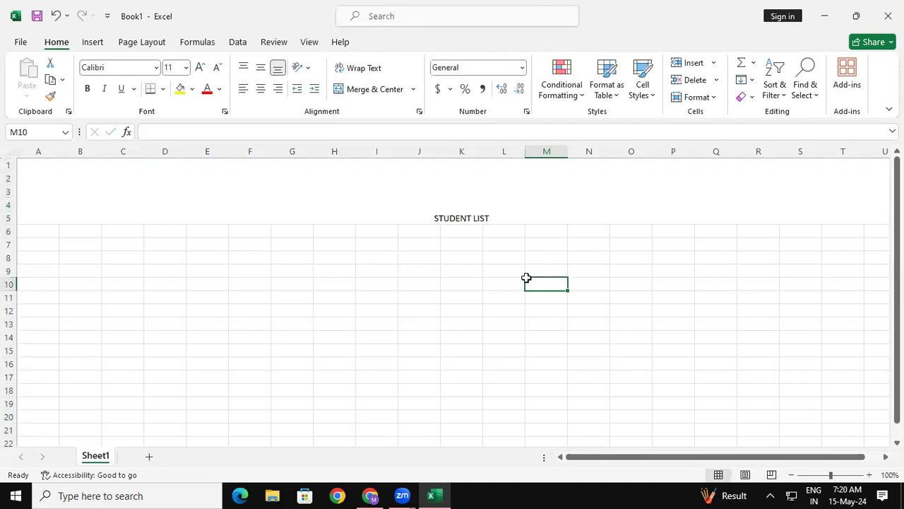
click(507, 191)
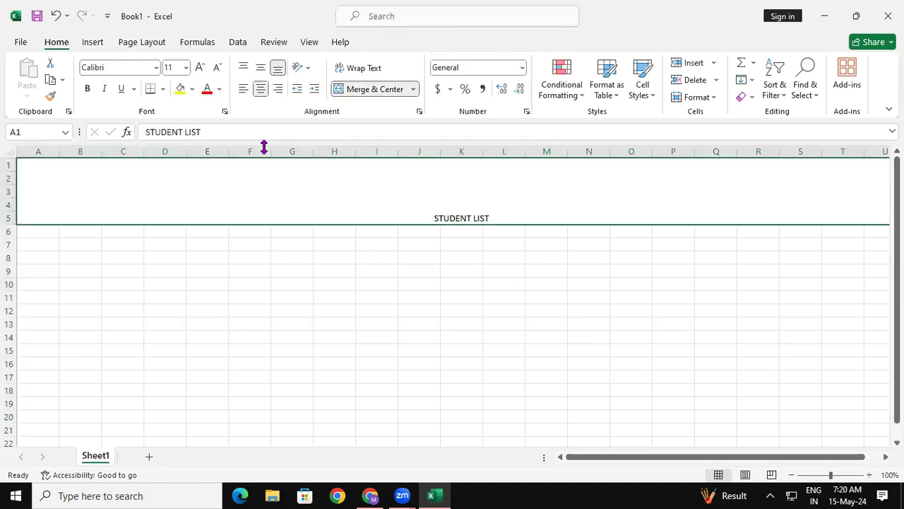
double_click(526, 213)
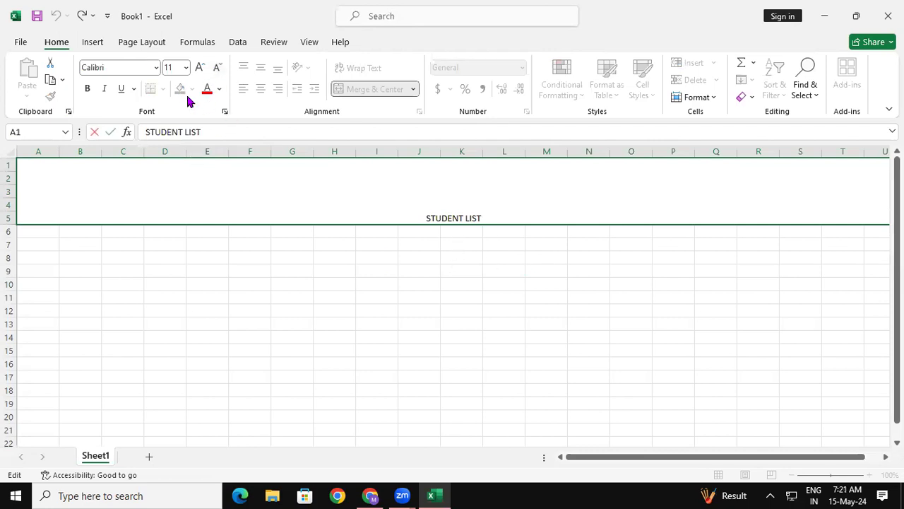
click(280, 271)
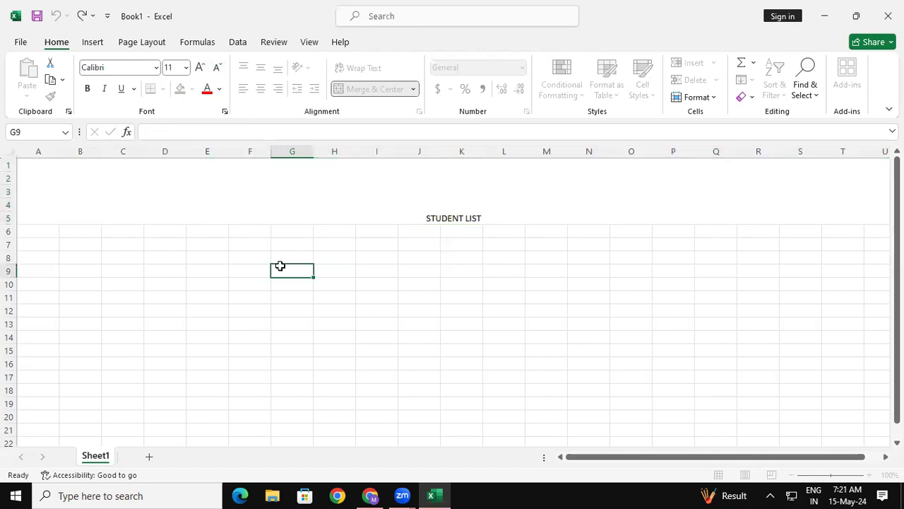
- Make the STUDENT LIST title bold and increase its font size to 72
click(280, 206)
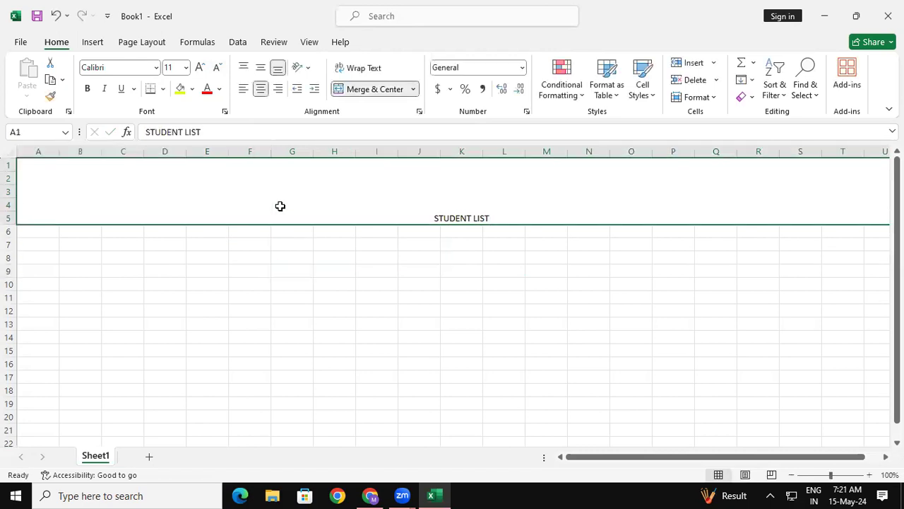
click(87, 88)
click(200, 67)
click(201, 67)
click(201, 67)
click(201, 67)
click(200, 68)
click(200, 68)
click(201, 67)
click(201, 67)
click(200, 67)
click(201, 67)
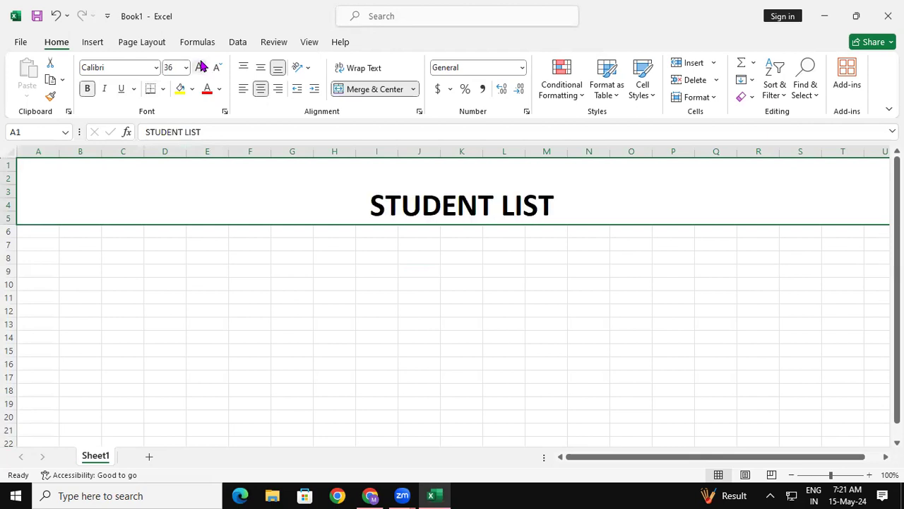
click(201, 67)
click(200, 67)
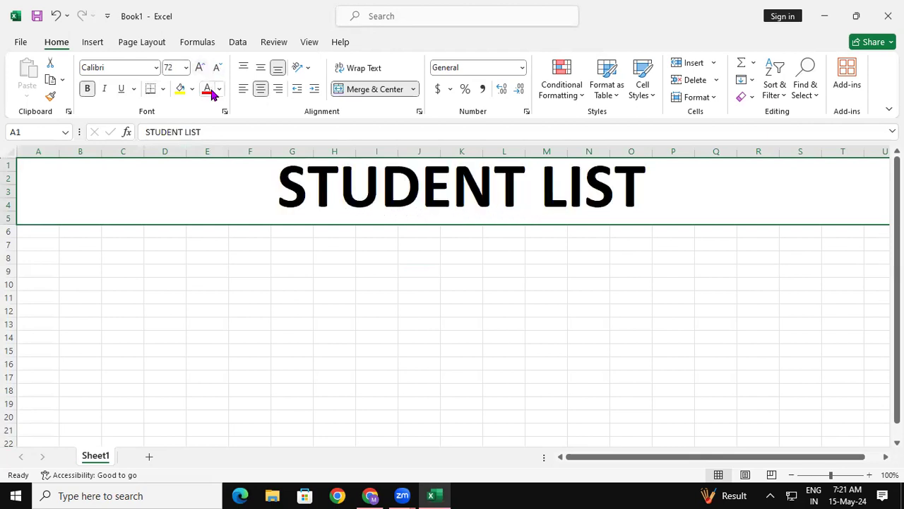
- Color the STUDENT LIST title red and give its merged cell a light gold fill
click(208, 92)
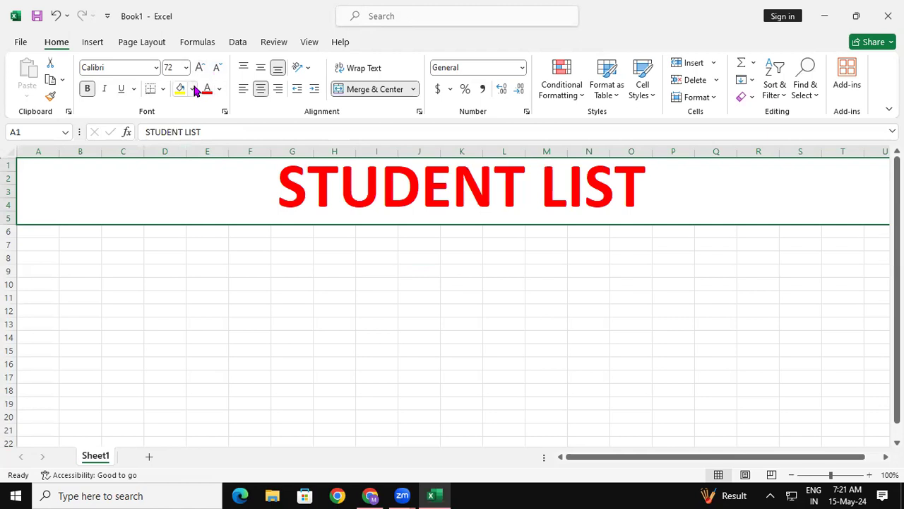
click(192, 90)
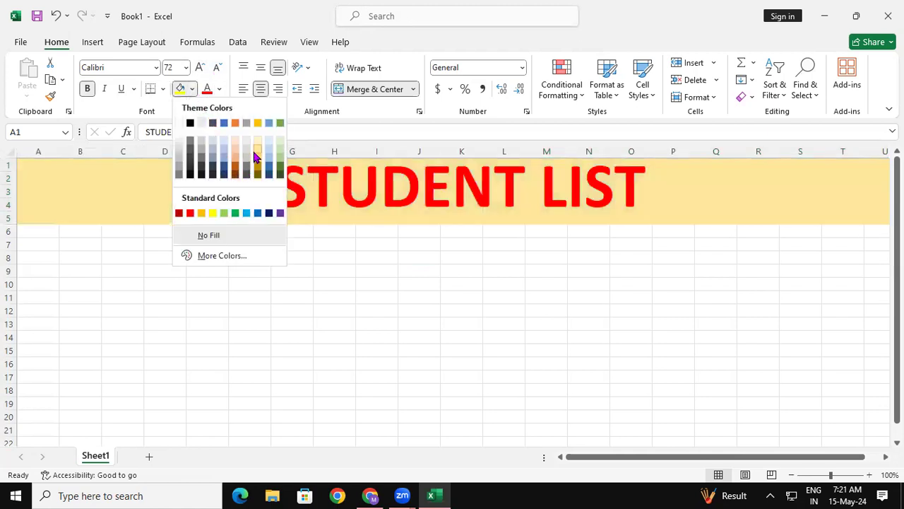
click(257, 149)
click(292, 279)
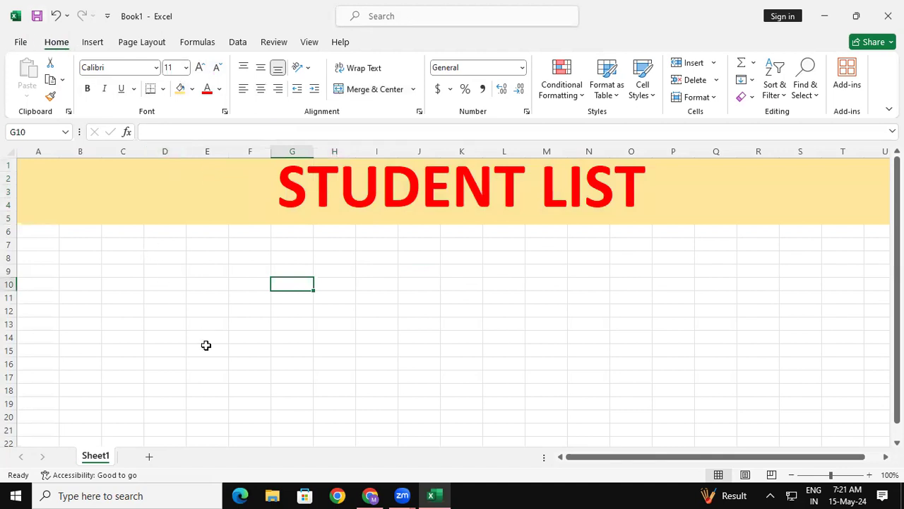
- Start saving the workbook and choose Local Disk (D:) as the save location
click(37, 16)
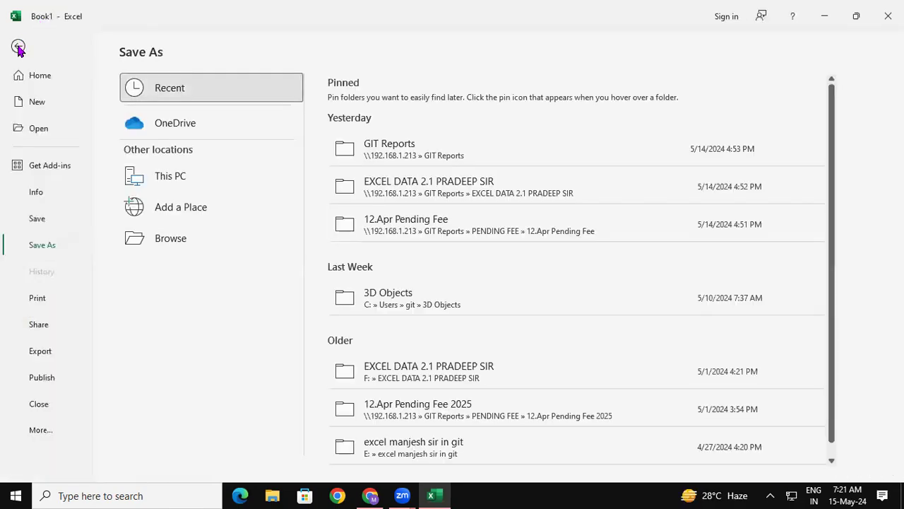
click(18, 47)
click(17, 41)
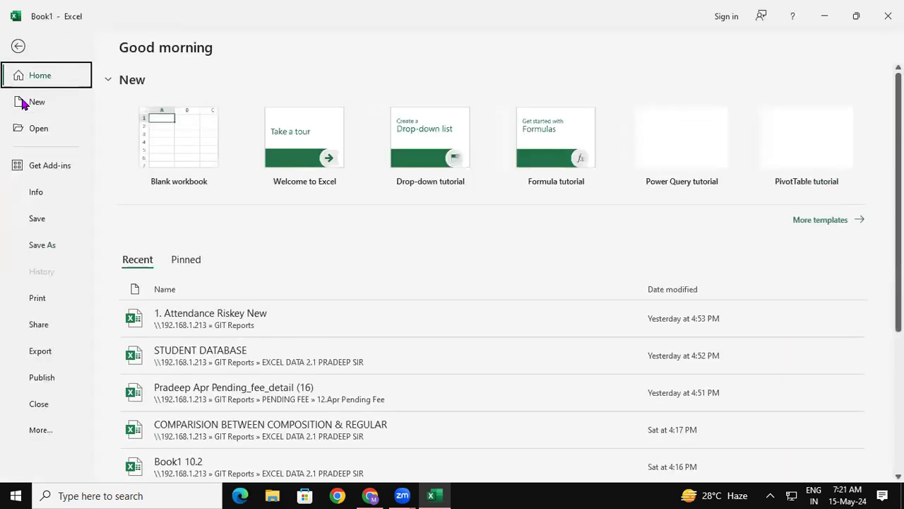
click(51, 217)
click(159, 240)
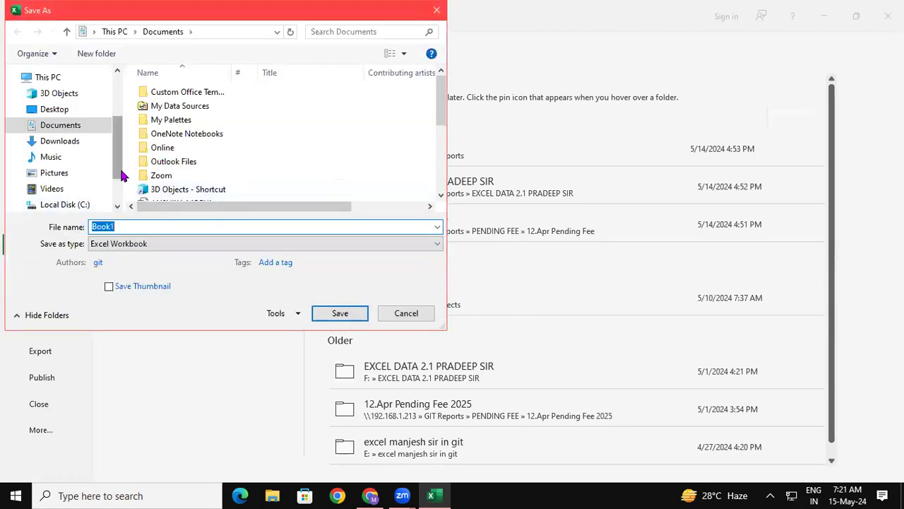
drag(121, 175, 121, 192)
click(79, 168)
- Name the file 7.4 AM EXCEL and save it as an Excel Workbook
double_click(123, 226)
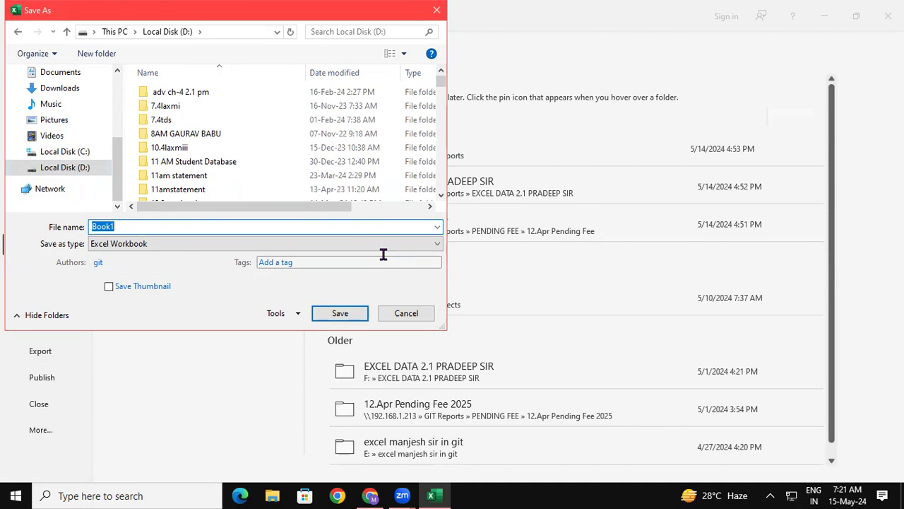
text(7.)
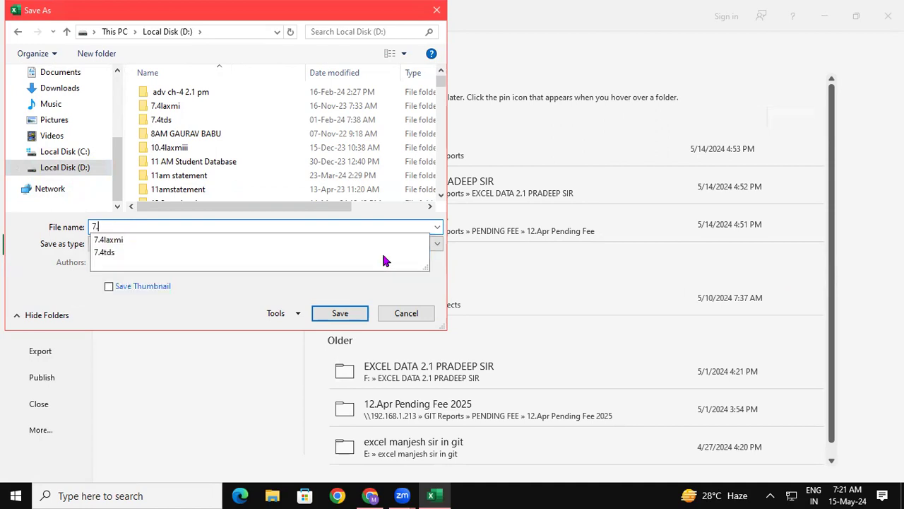
text(S)
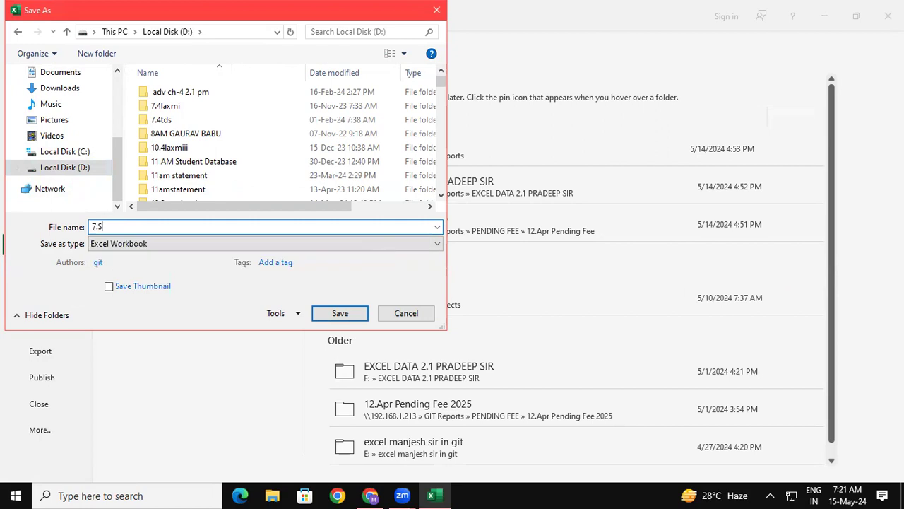
key(BackSpace)
text(4)
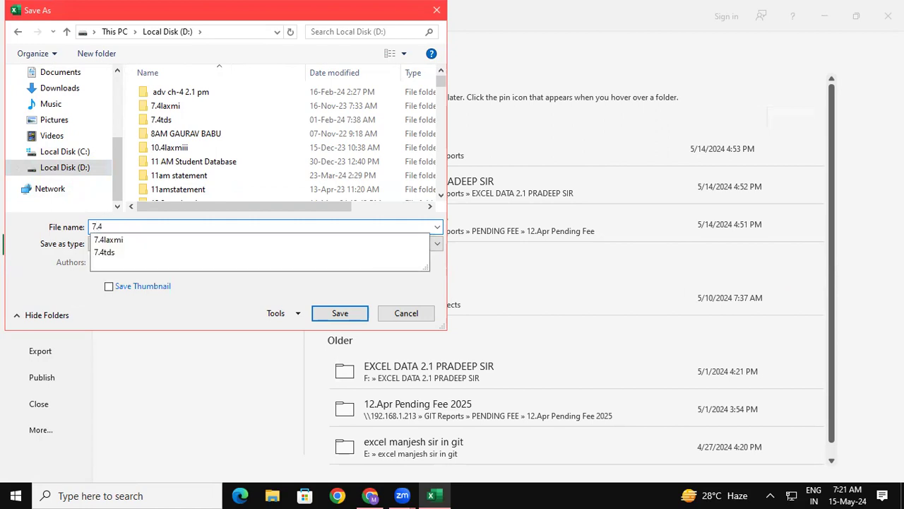
text( A)
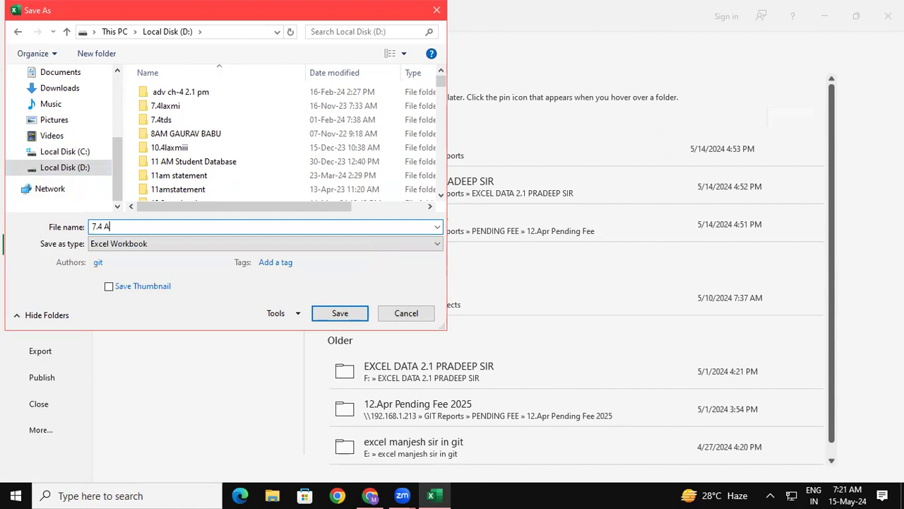
text(M EXCEL)
click(339, 315)
click(355, 318)
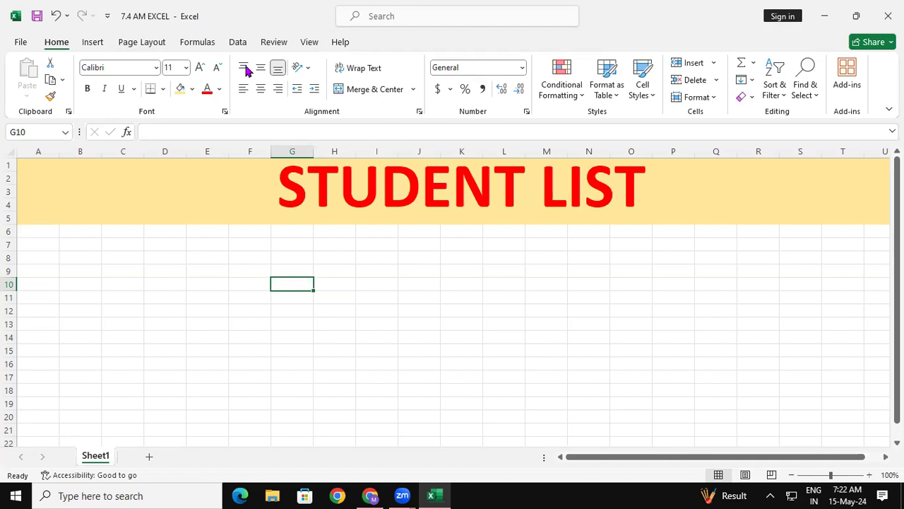
- Enter the column heading SR.NO in cell A7 below the title
click(587, 375)
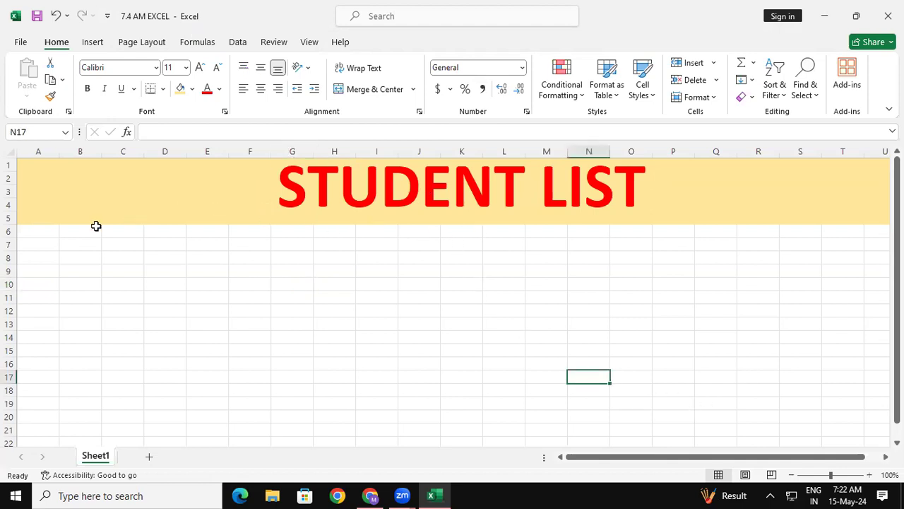
click(41, 239)
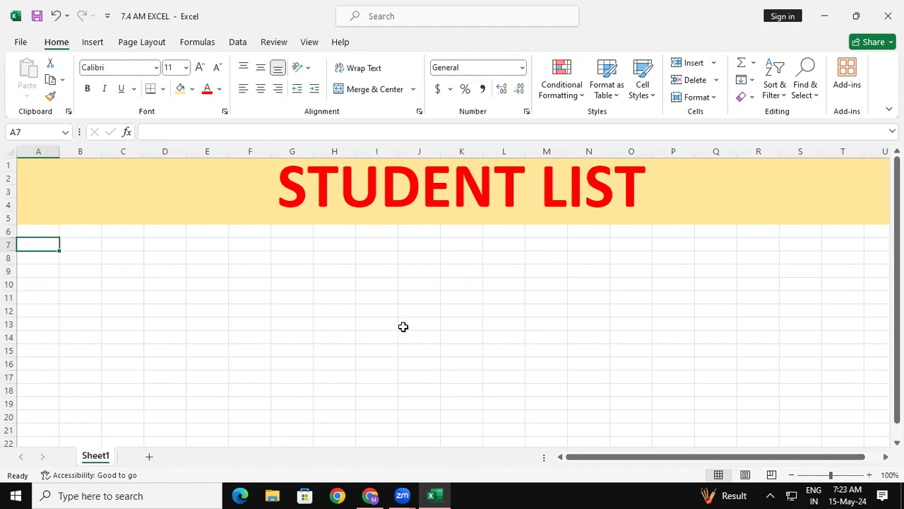
text(SR)
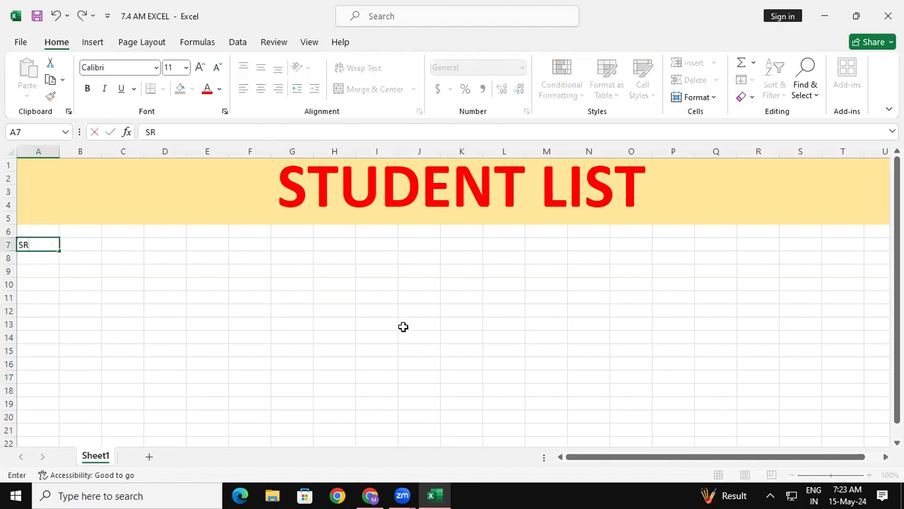
text(.NO)
key(Tab)
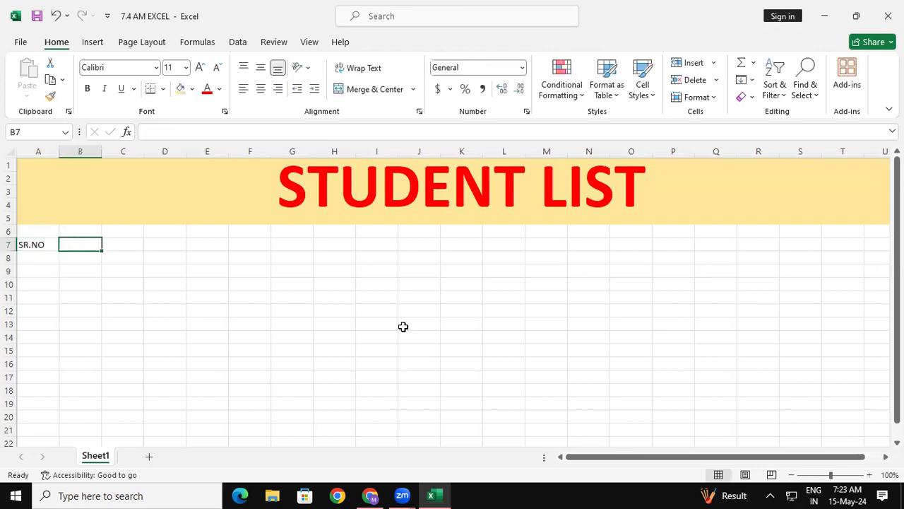
- Enter the column heading STUDENT NAME in cell B7
text(ST)
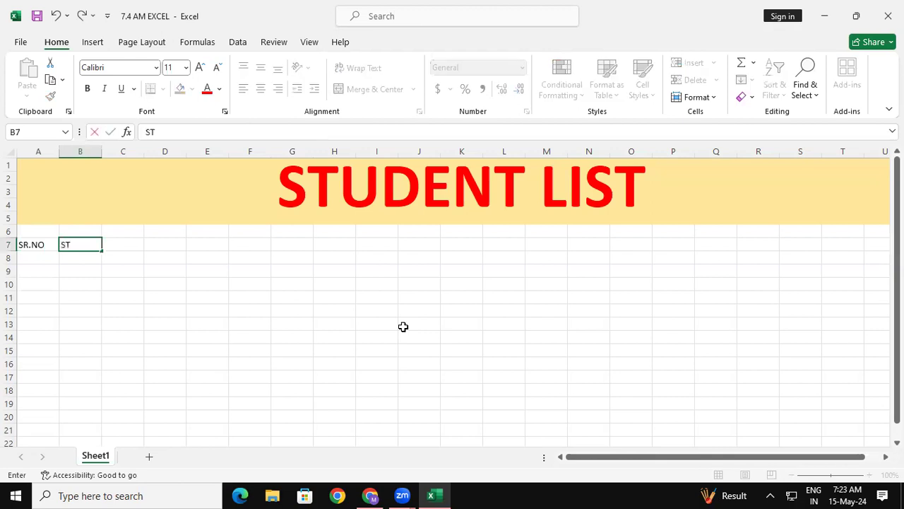
text(U)
key(BackSpace)
text(D)
key(BackSpace)
text(UDENT NAM)
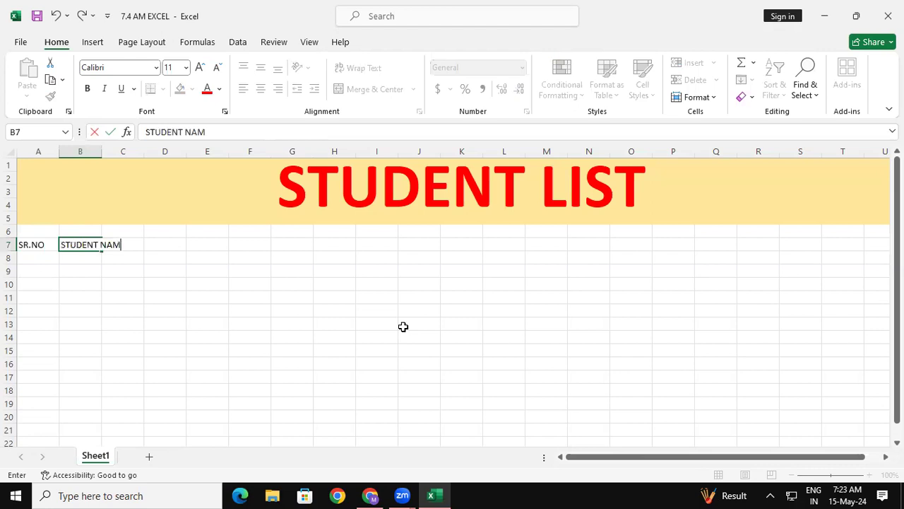
text(E)
click(416, 315)
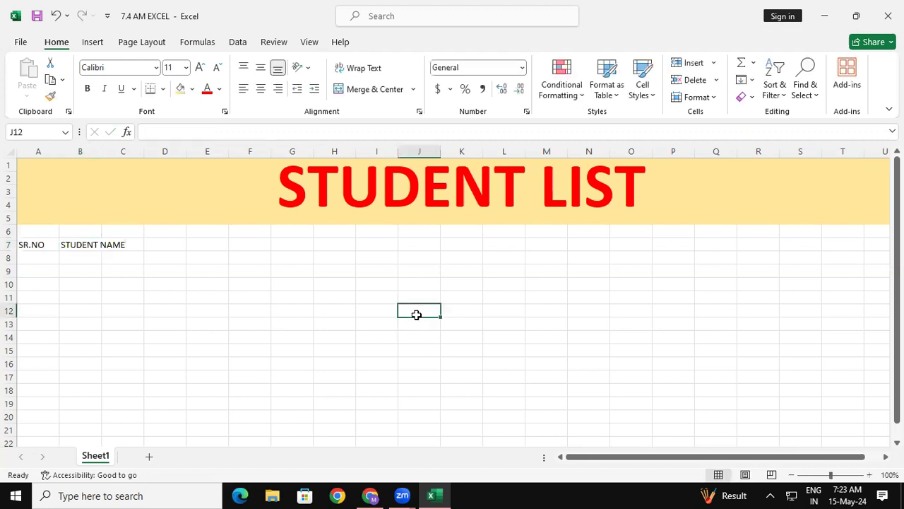
click(76, 246)
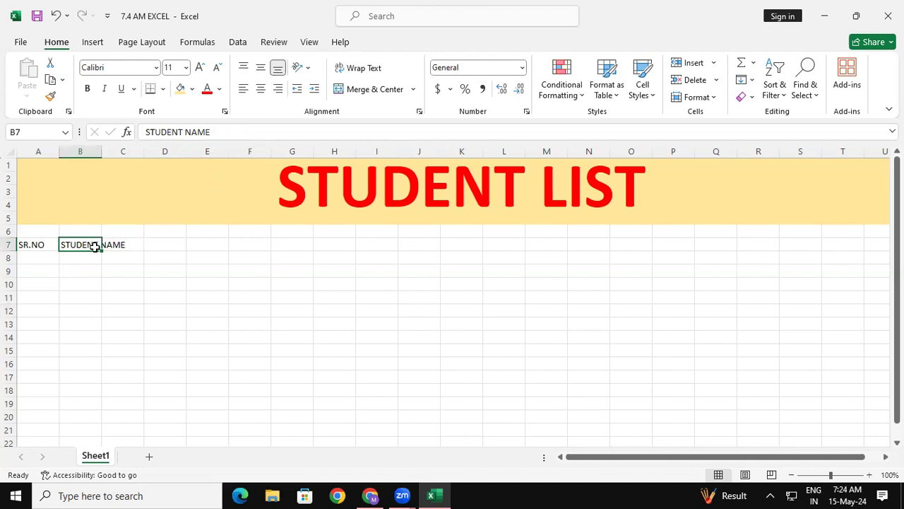
click(263, 273)
click(114, 242)
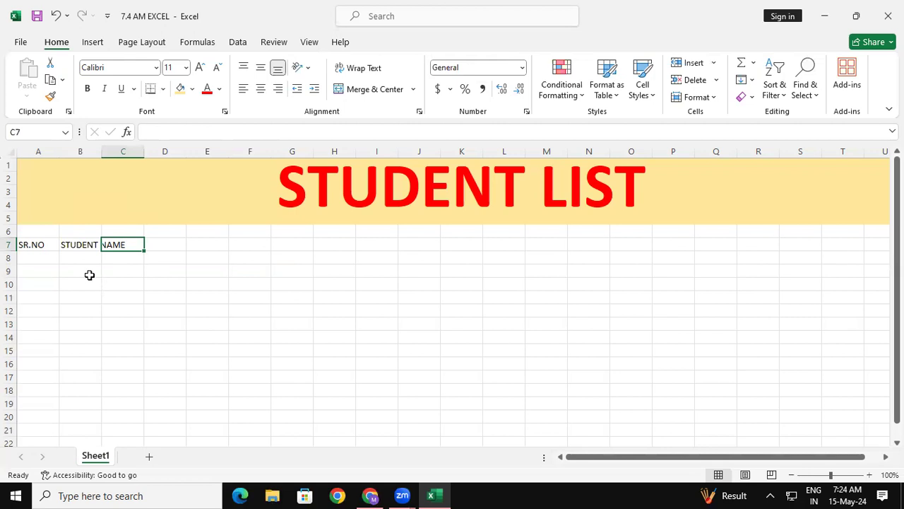
click(81, 249)
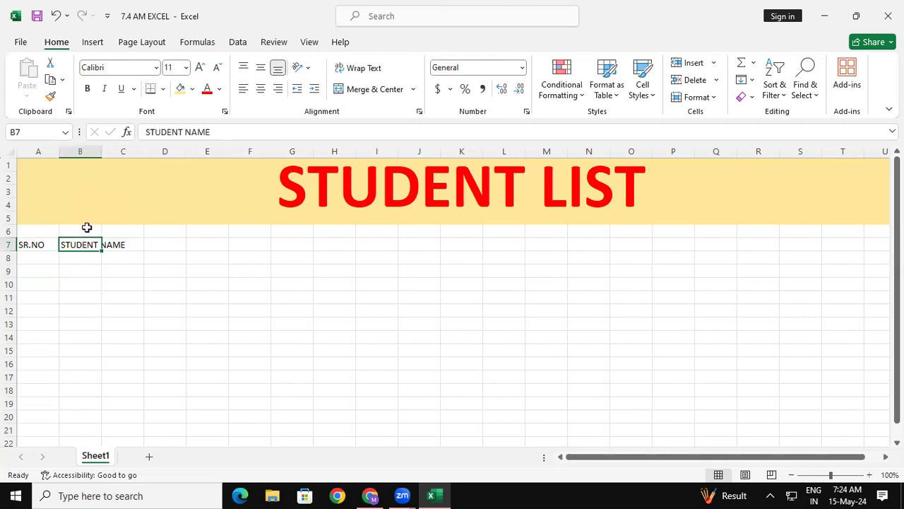
- Widen column B and auto-fit its width to the STUDENT NAME heading
click(85, 149)
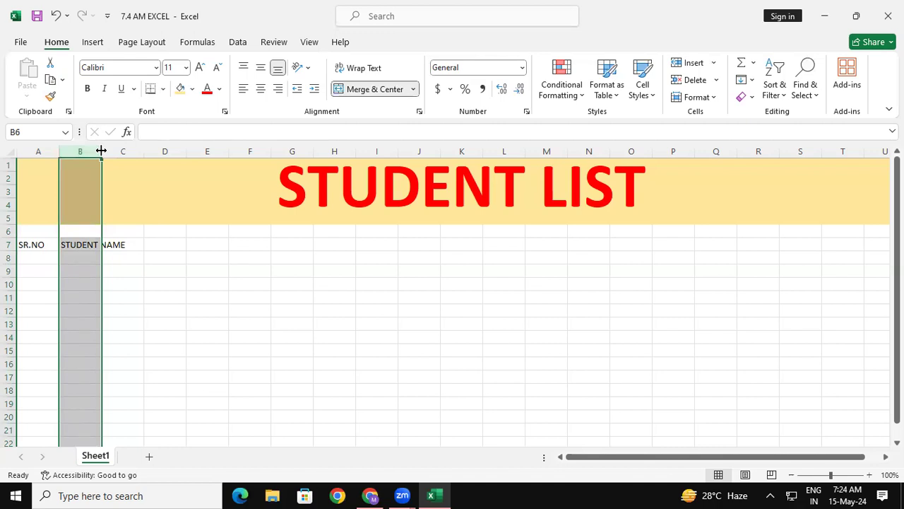
drag(102, 152, 264, 161)
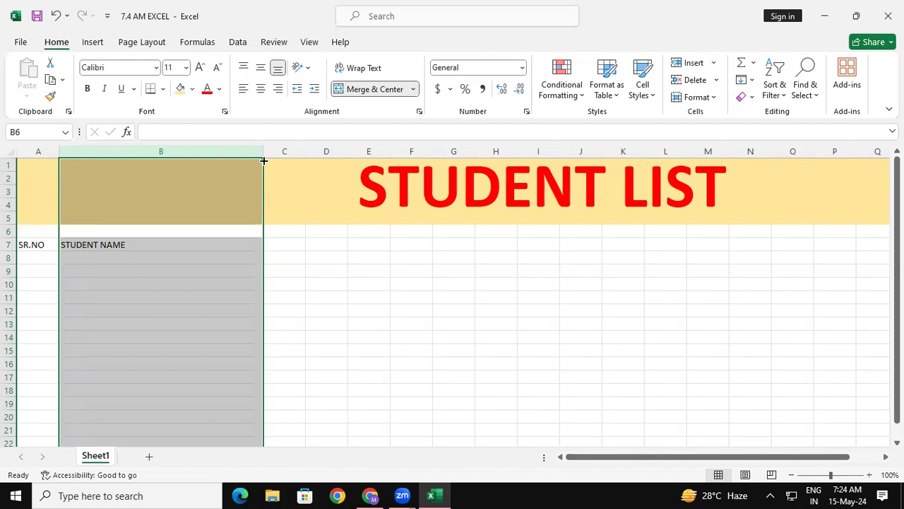
click(263, 161)
drag(260, 149, 265, 147)
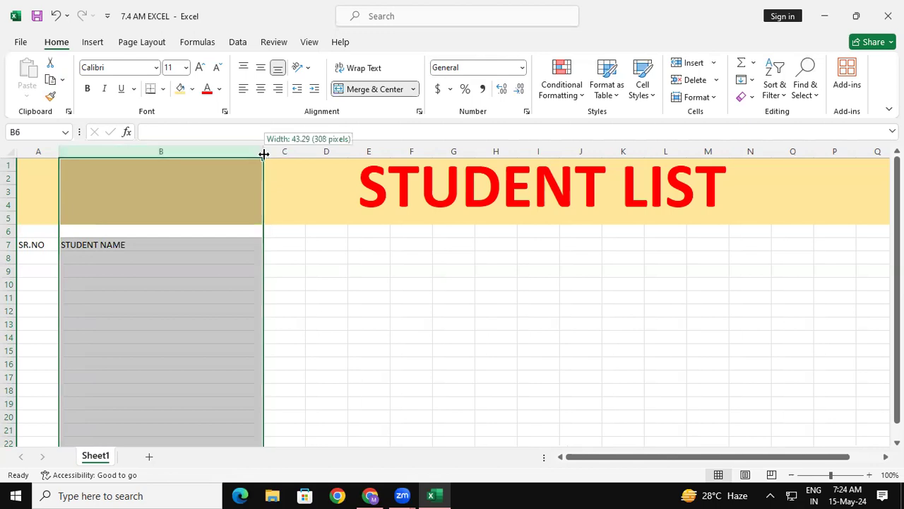
double_click(262, 151)
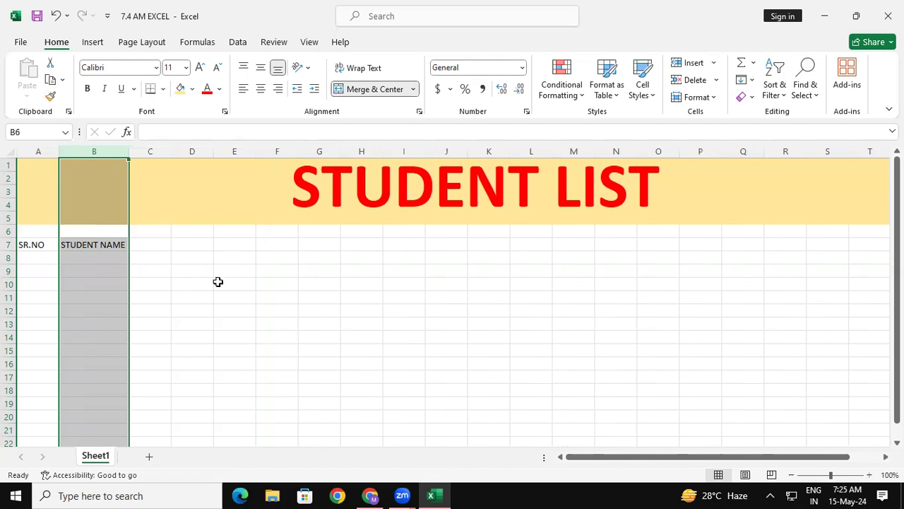
- Enter the column headings COURSE in cell C7 and FEE in cell D7
click(161, 251)
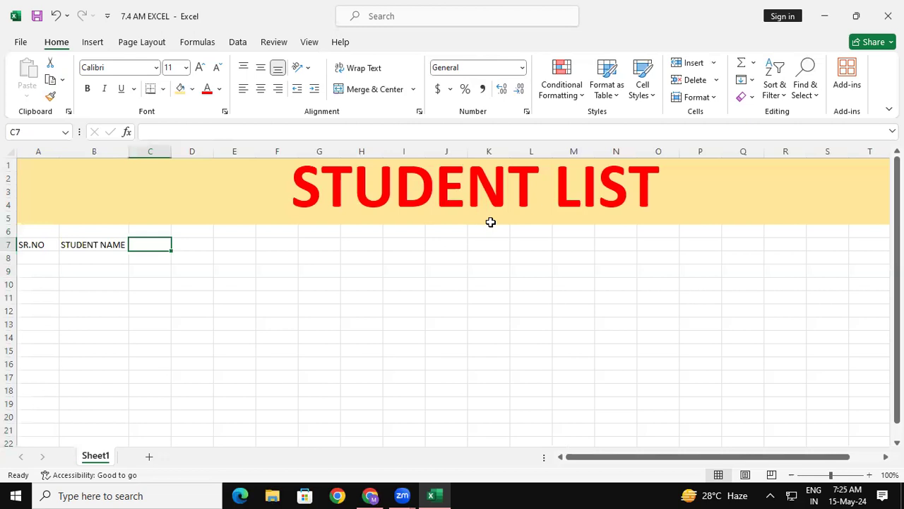
text(CO)
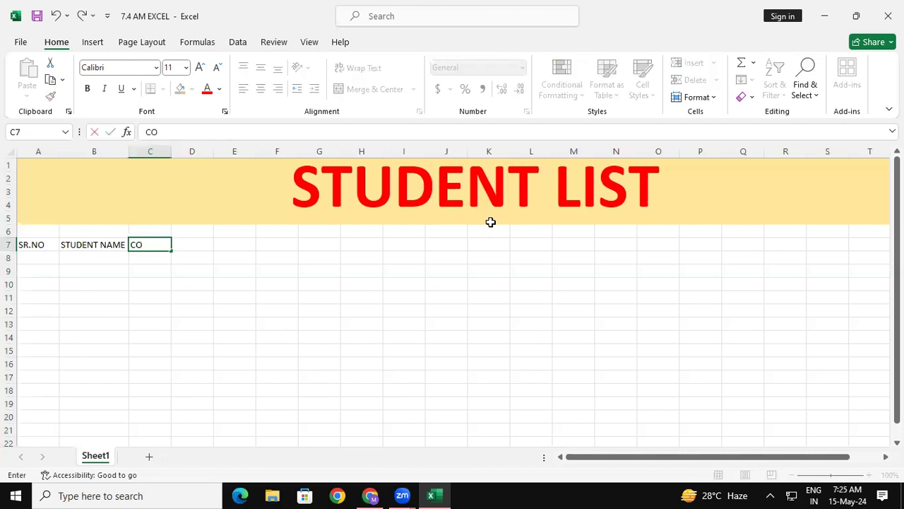
text(URSE)
key(Tab)
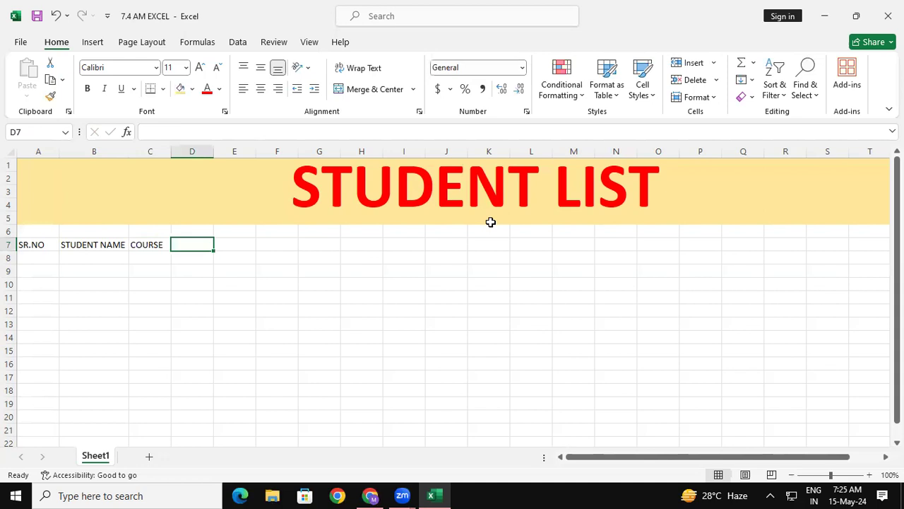
text(FEEE)
key(BackSpace)
key(Tab)
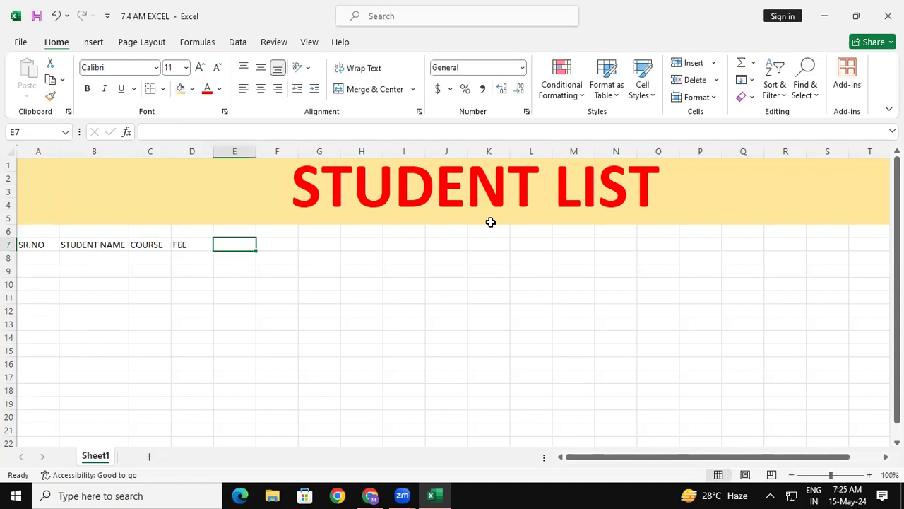
- Enter the column headings PAID in cell E7 and DUE in cell F7
text(PAID)
key(Tab)
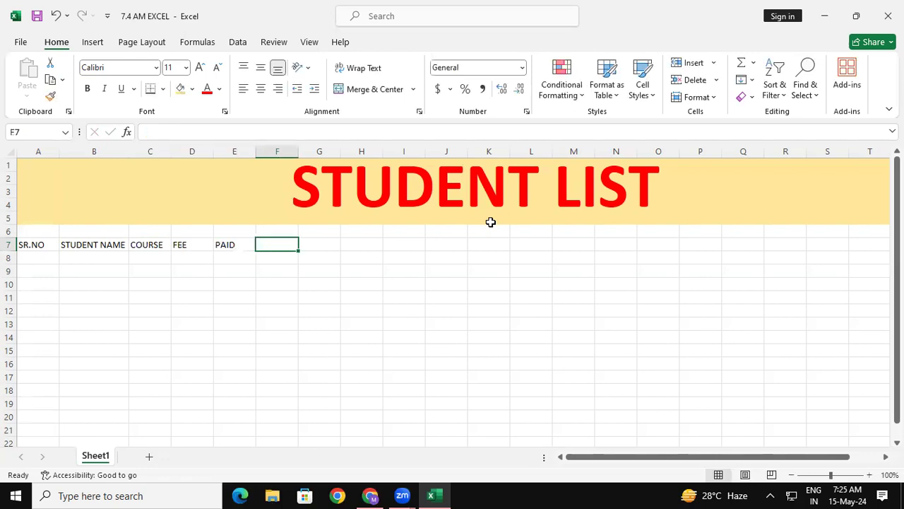
text(DUE)
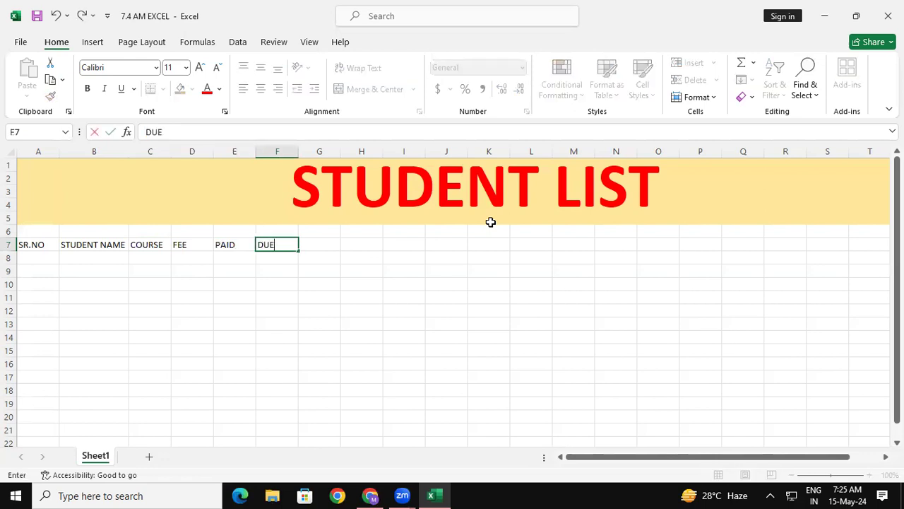
key(Tab)
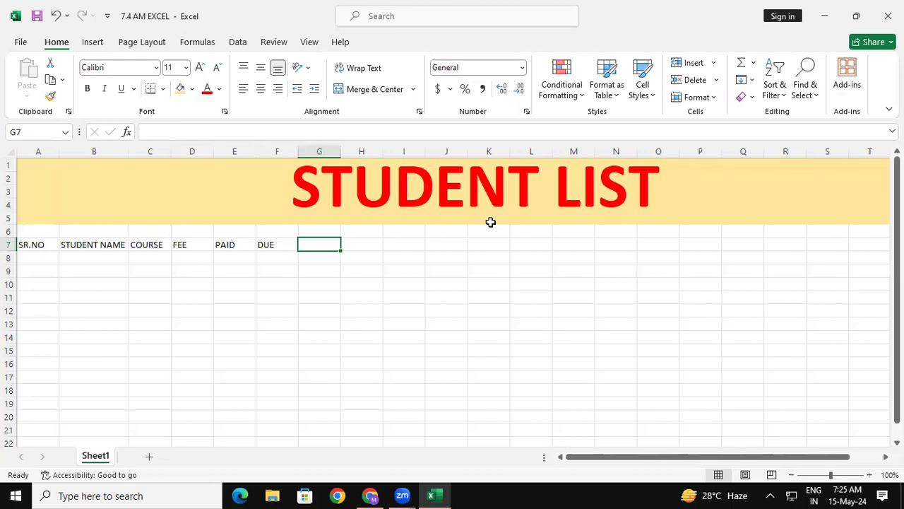
- Enter the column heading DISCOUNT @ 10% in cell G7
text(DI)
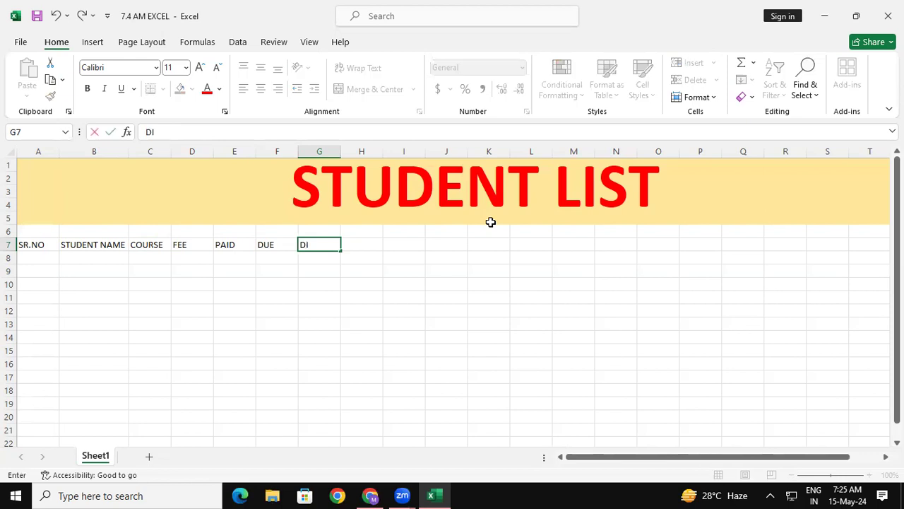
text(SCOUNT)
text(@)
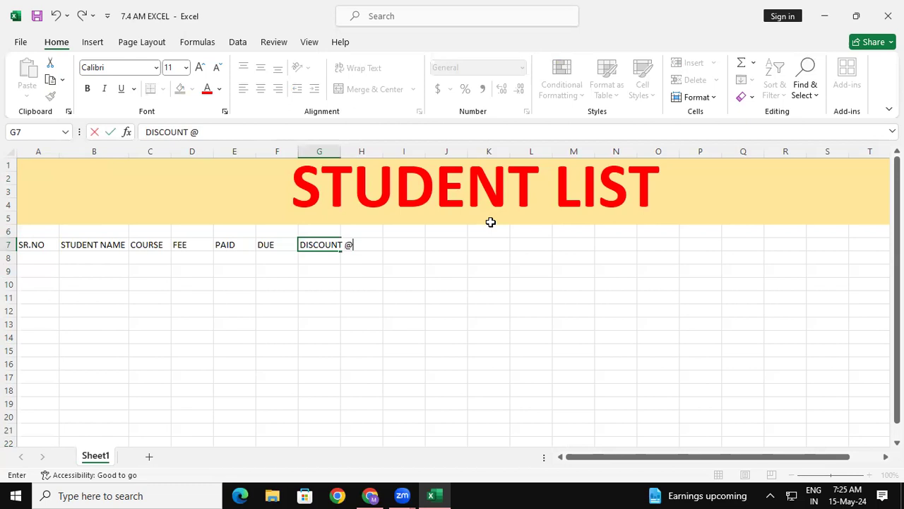
text( 10%)
key(Return)
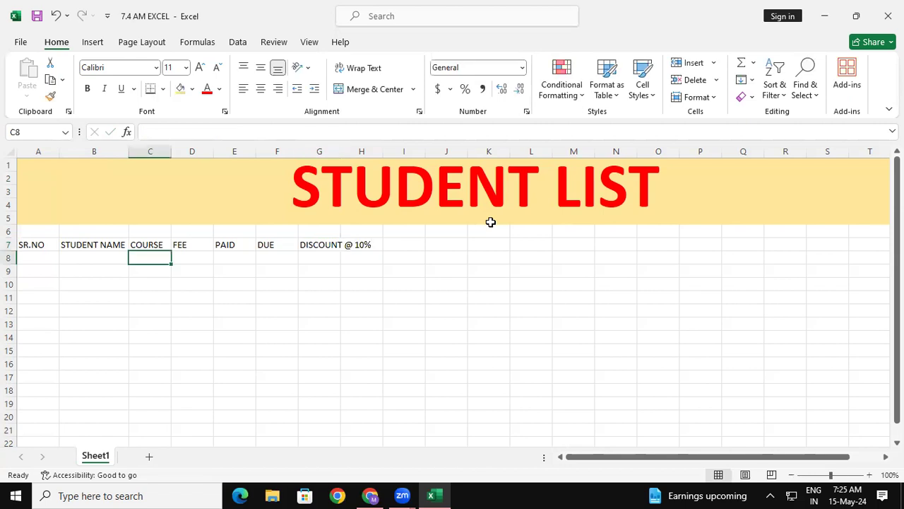
- Enter the column heading BALANCE in cell H7
click(372, 244)
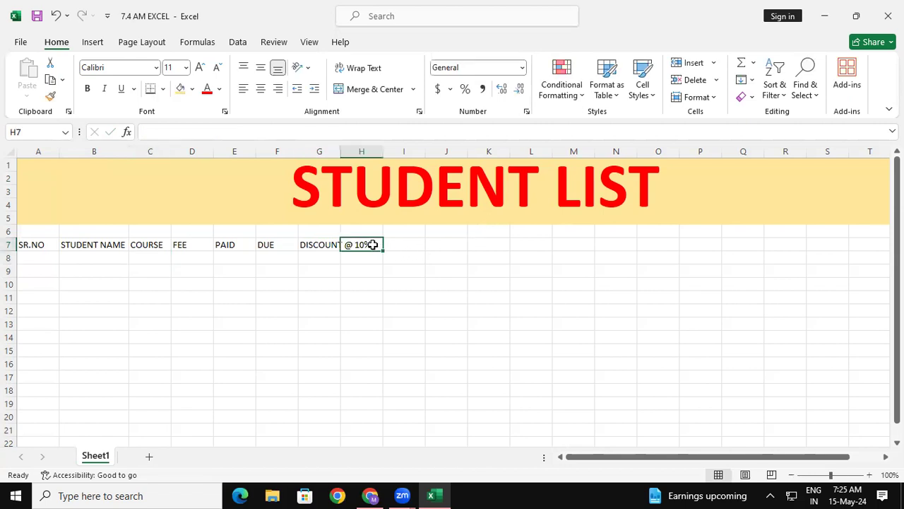
text(BALA)
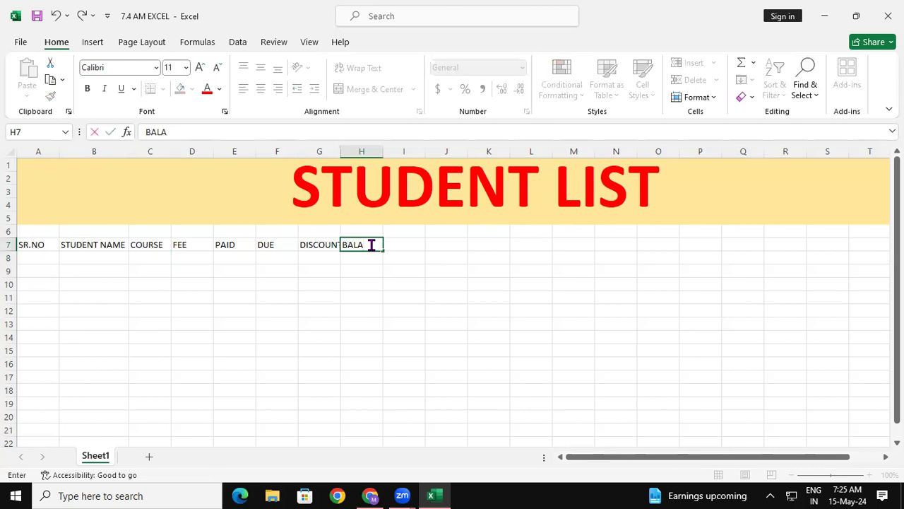
text(NCE)
key(Return)
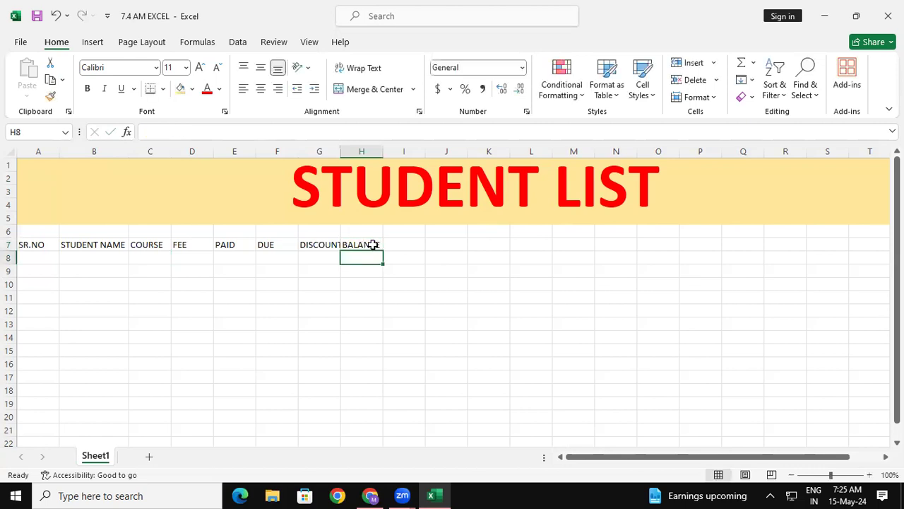
- Make the headings in A7:H7 bold and increase their font size to 16
drag(28, 245, 358, 246)
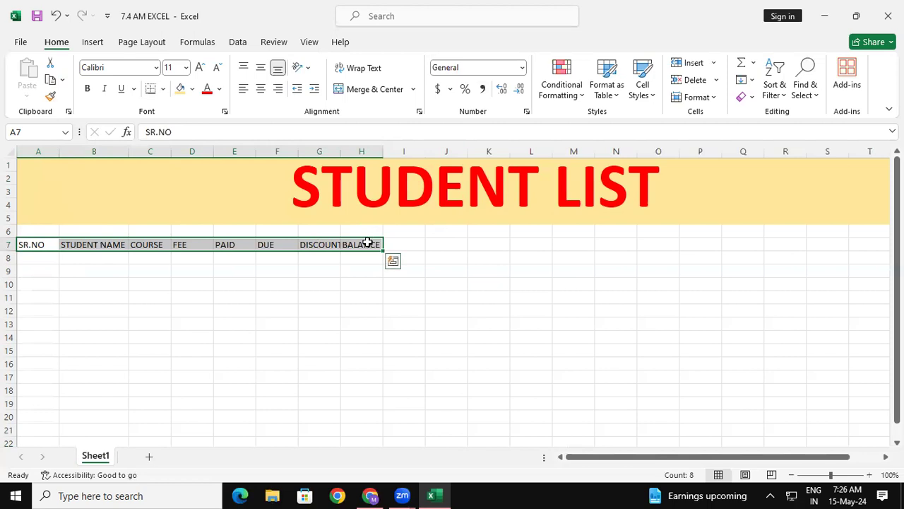
click(87, 91)
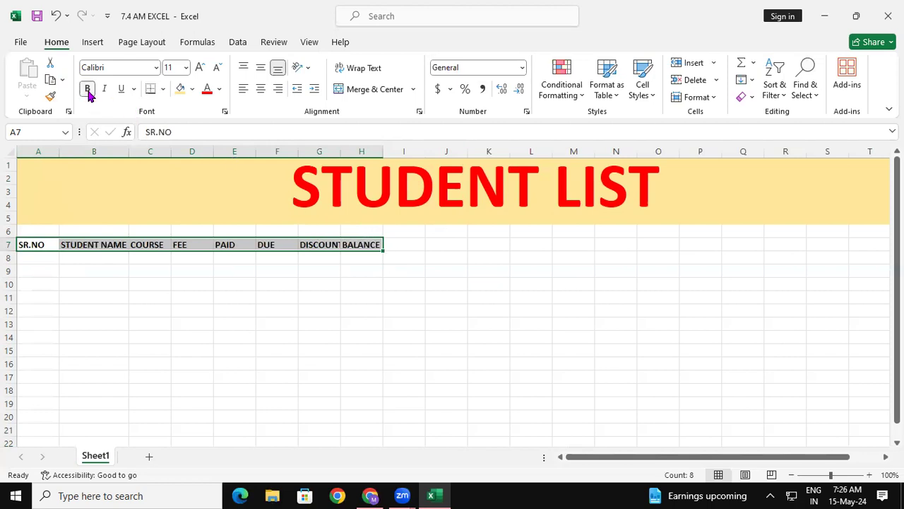
click(200, 67)
click(200, 68)
click(200, 68)
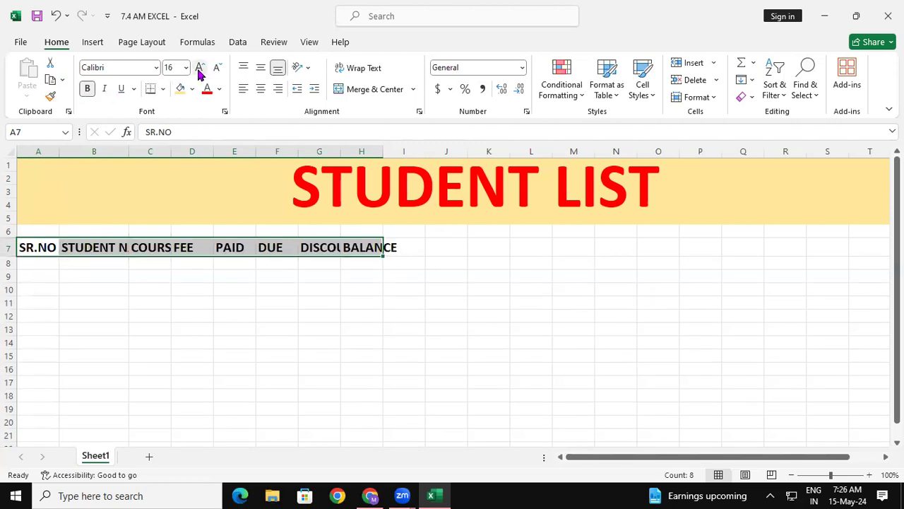
- Try auto-fitting the widths of columns A to H and undo the change
drag(49, 151, 381, 150)
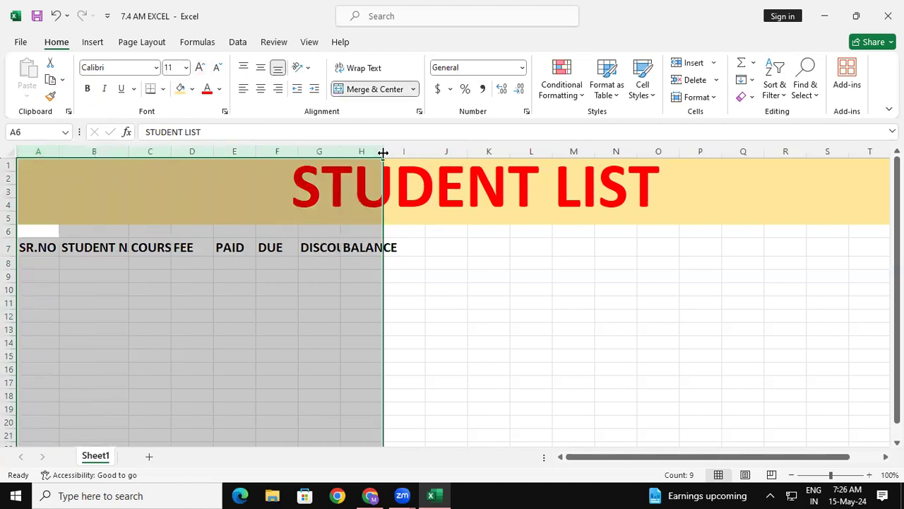
double_click(383, 151)
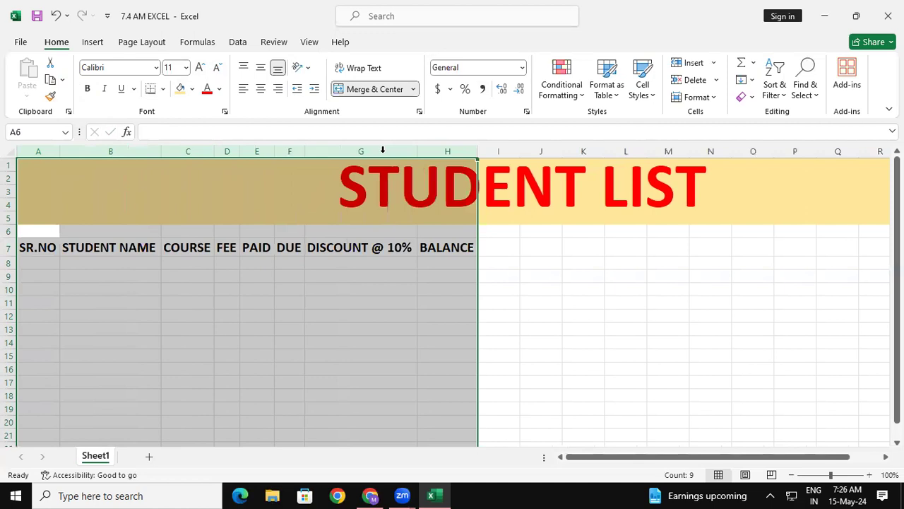
key(ctrl+z)
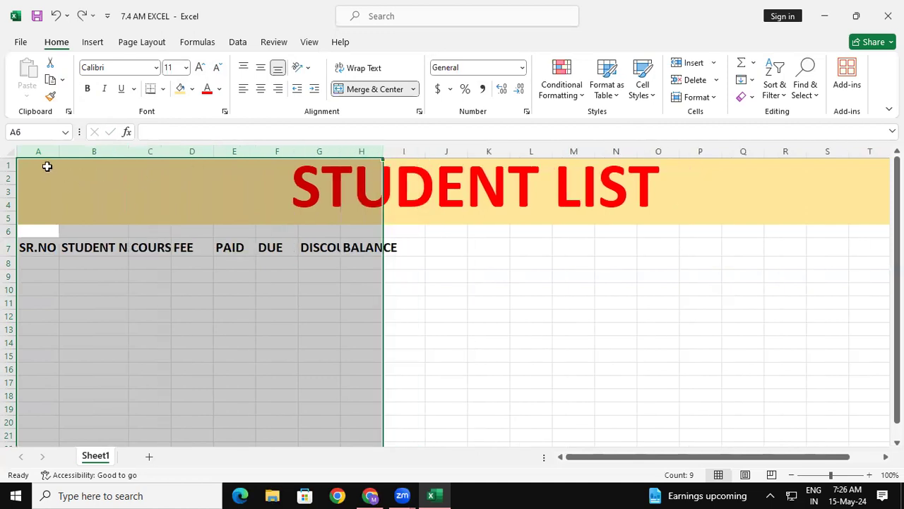
- Auto-fit column B to its heading, followed by all columns from A to H
click(99, 151)
double_click(129, 150)
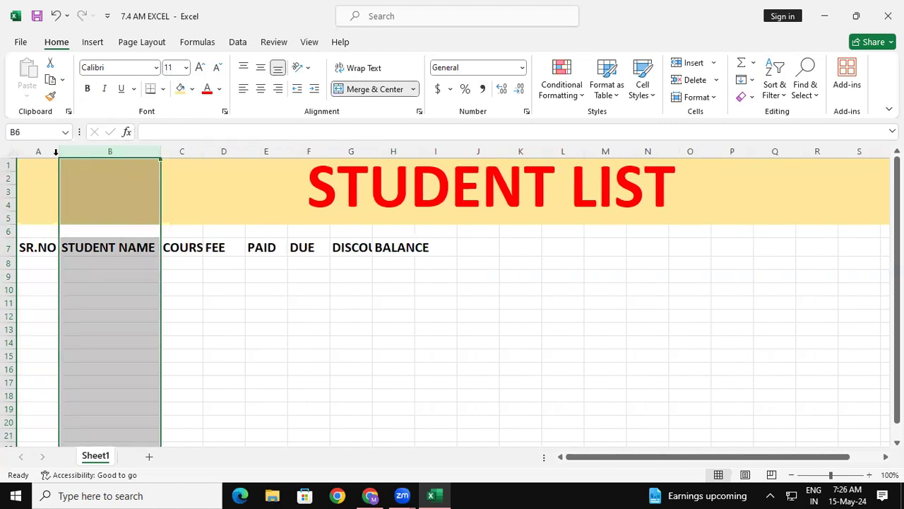
drag(40, 152, 392, 146)
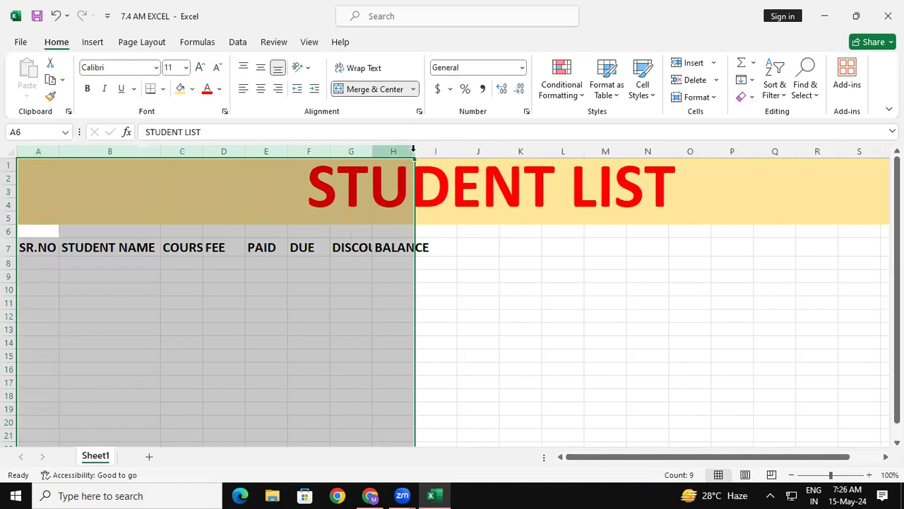
double_click(414, 148)
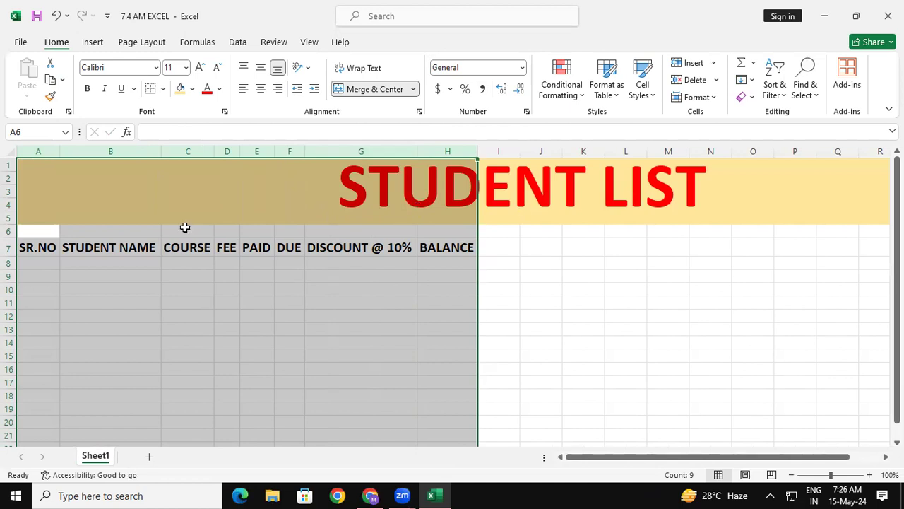
- Widen the FEE column slightly and auto-fit it back to its heading
click(227, 150)
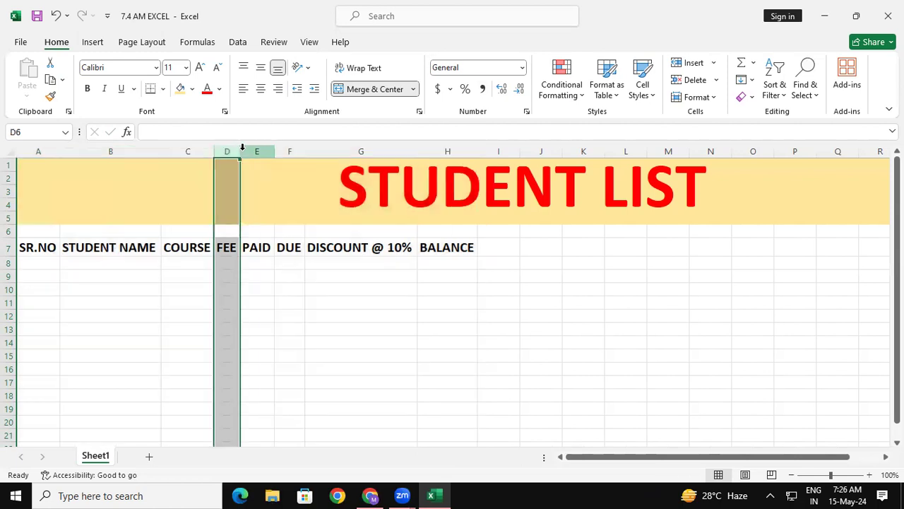
click(238, 149)
drag(240, 151, 262, 146)
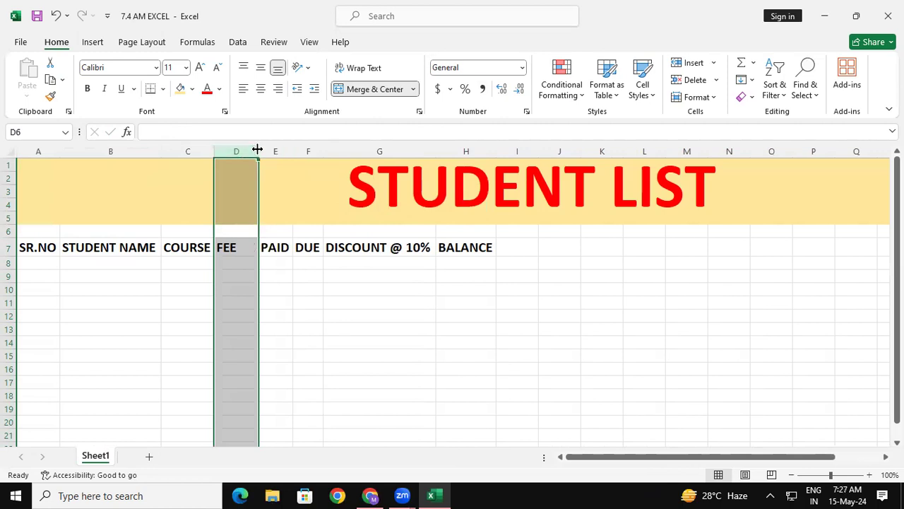
double_click(257, 147)
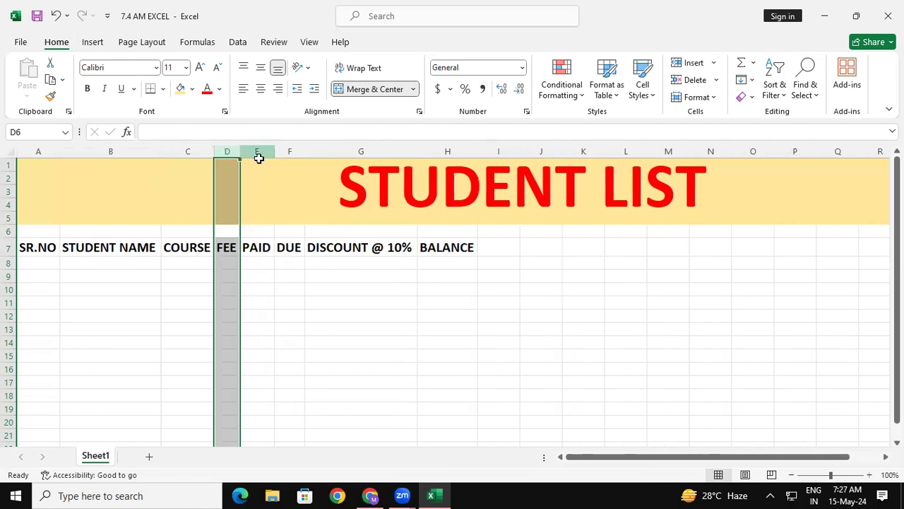
click(324, 295)
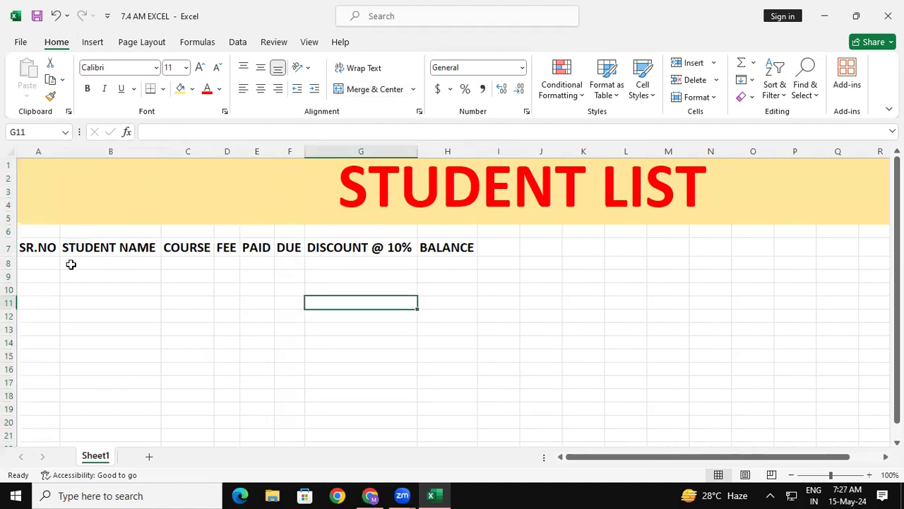
- Apply All Borders to the heading cells A7:H7
drag(42, 244, 452, 247)
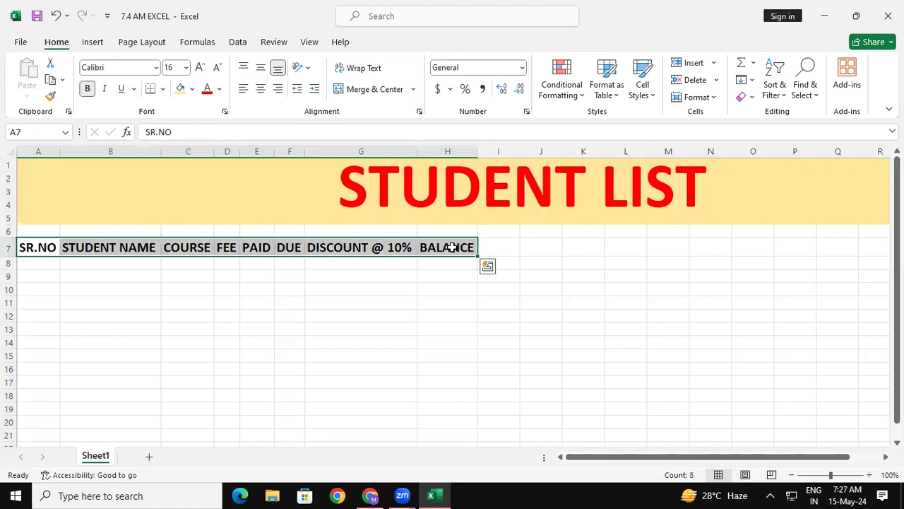
click(162, 89)
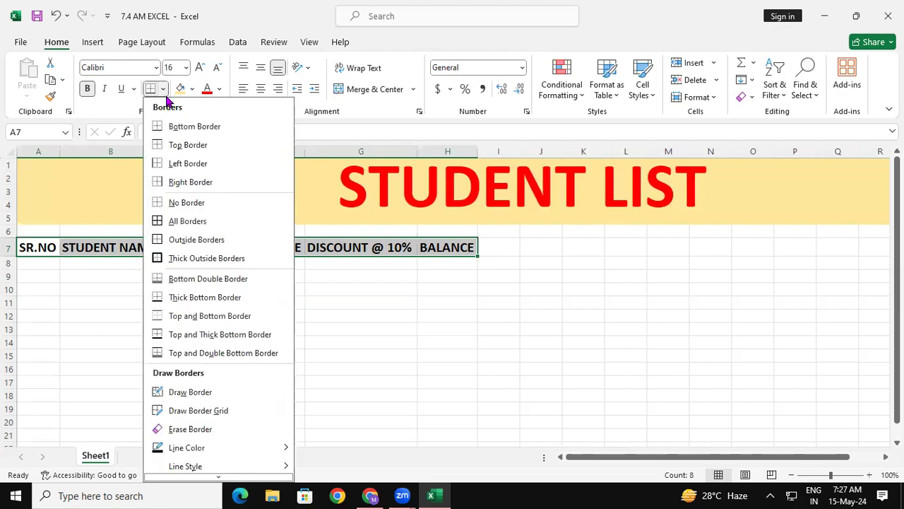
click(172, 224)
click(404, 318)
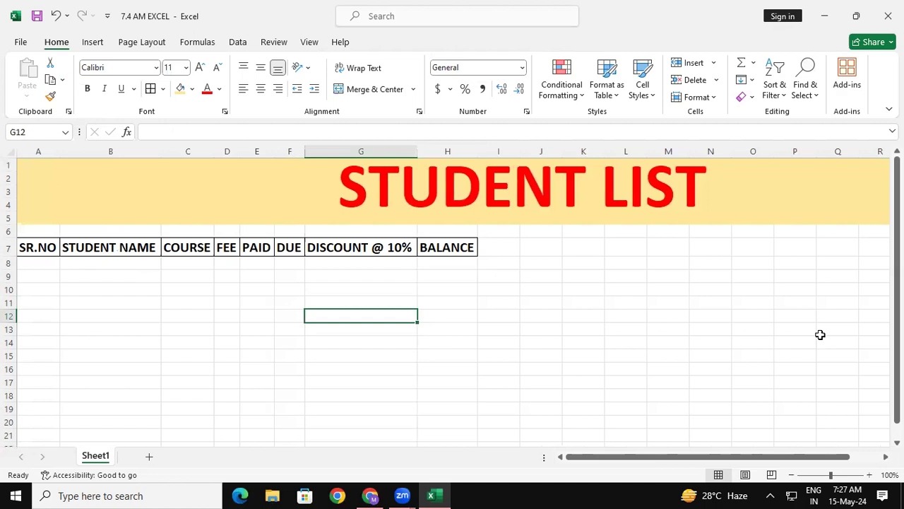
- Enter the first serial number, 1, in cell A8 under SR.NO
click(55, 271)
click(58, 264)
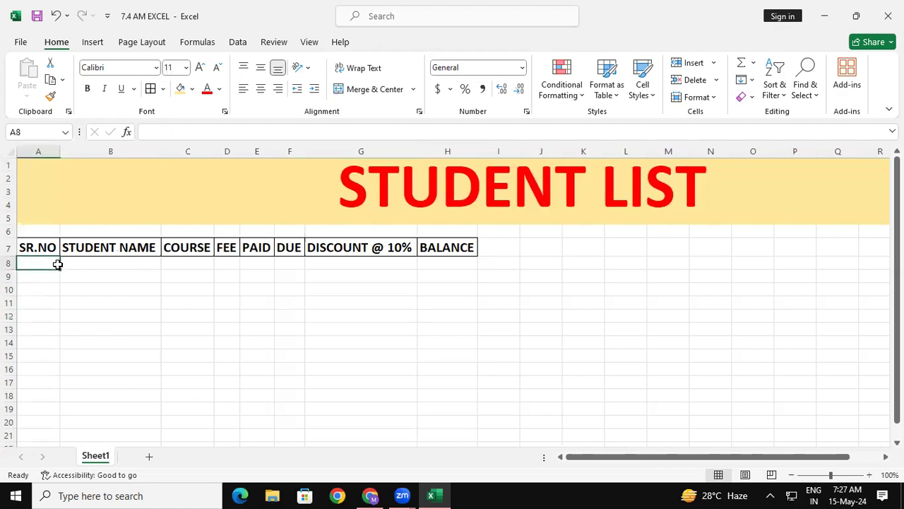
text(1)
key(Return)
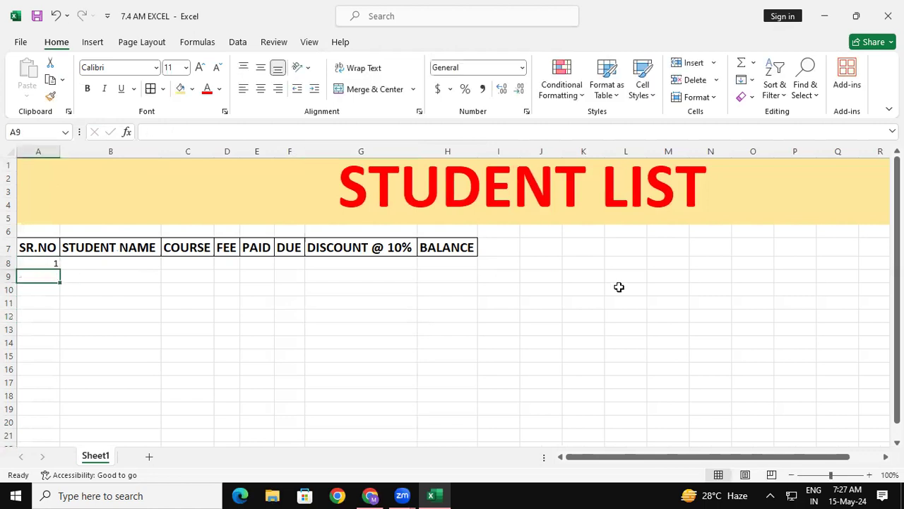
- Fill the serial numbers from A8 down to A17 and clear the filled cells
key(Up)
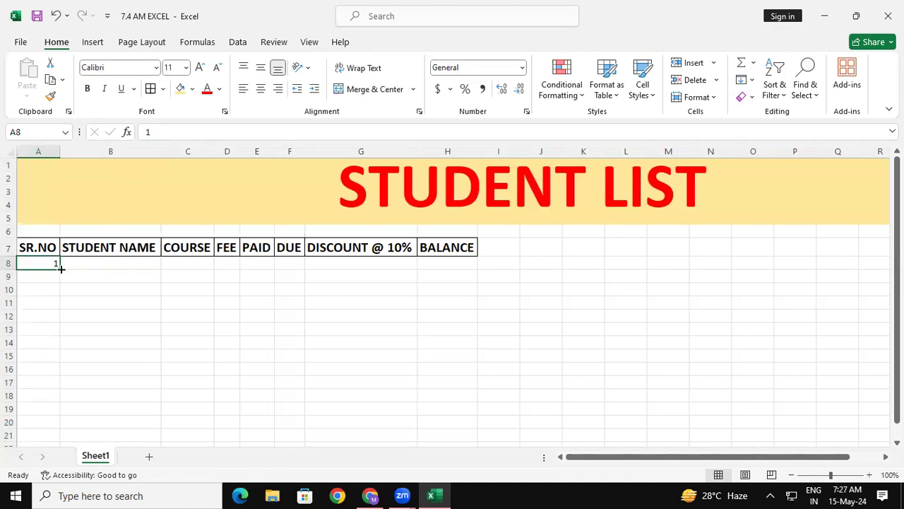
drag(61, 267, 67, 398)
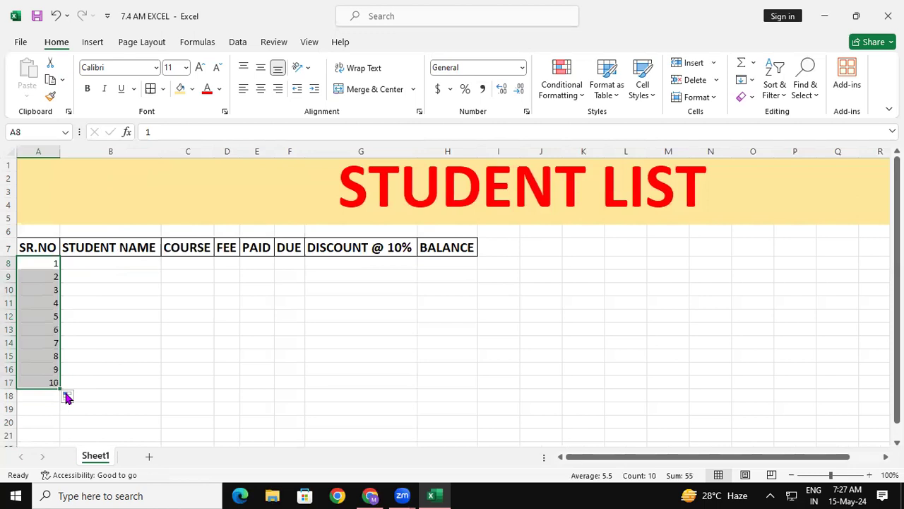
key(Delete)
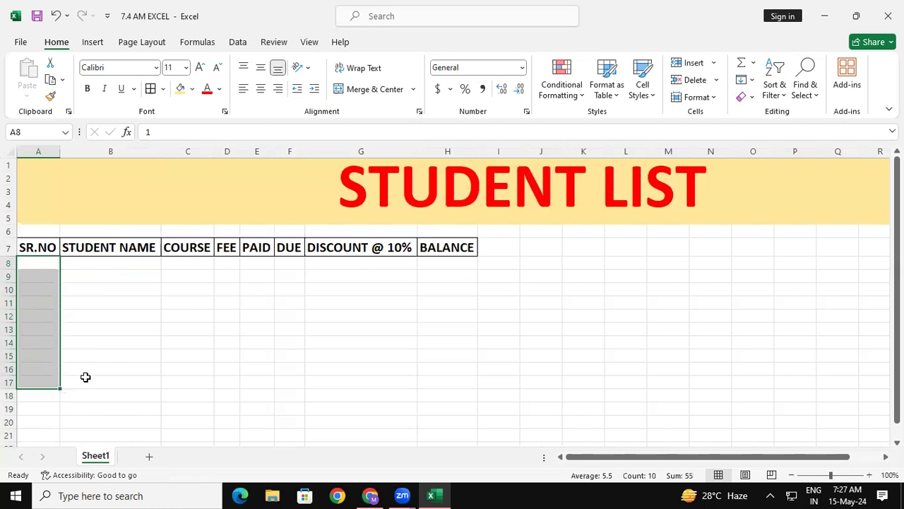
- Enter 1 in A8 and 2 in A9, and fill the SR.NO series down to 10 in A17
click(38, 264)
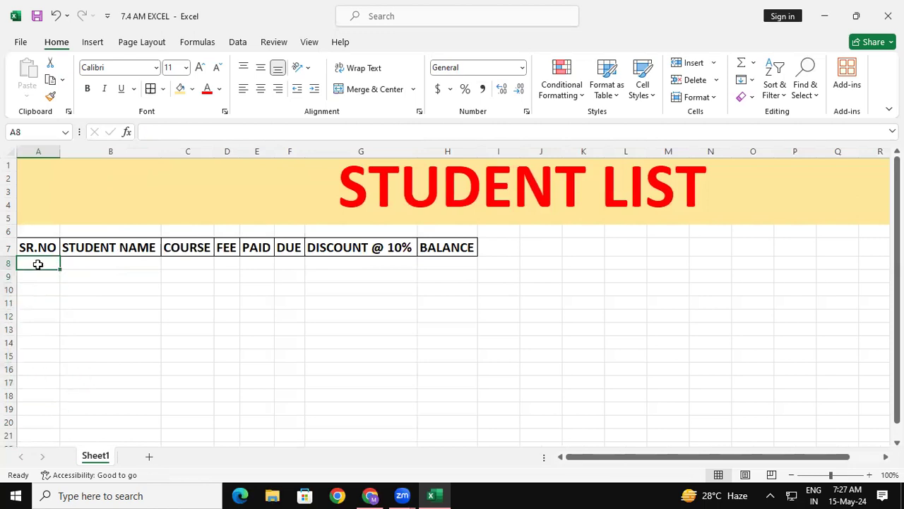
text(1)
key(Return)
text(2)
key(Return)
drag(38, 264, 37, 280)
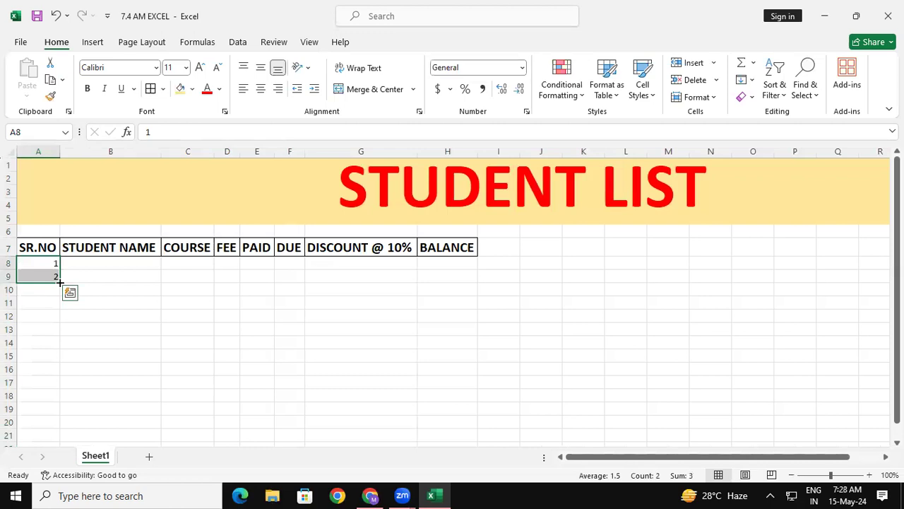
drag(60, 282, 60, 388)
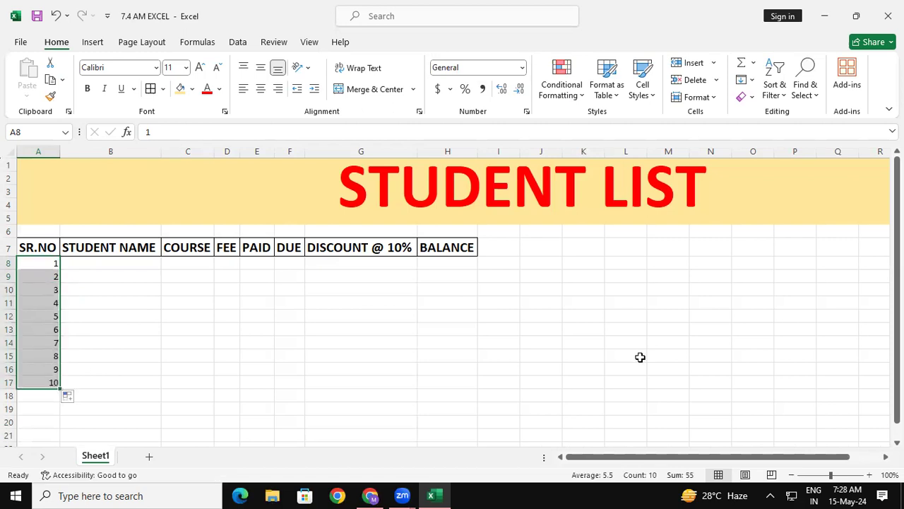
- Enter 1 and 3 in M9:M10, fill the series down to M17, and delete the practice numbers
click(663, 275)
text(1)
key(Return)
text(3)
key(Return)
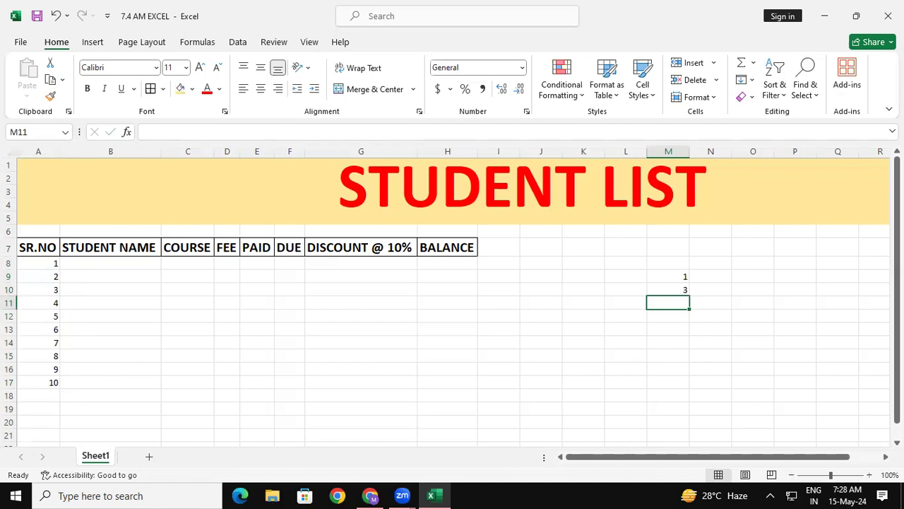
drag(678, 275, 679, 289)
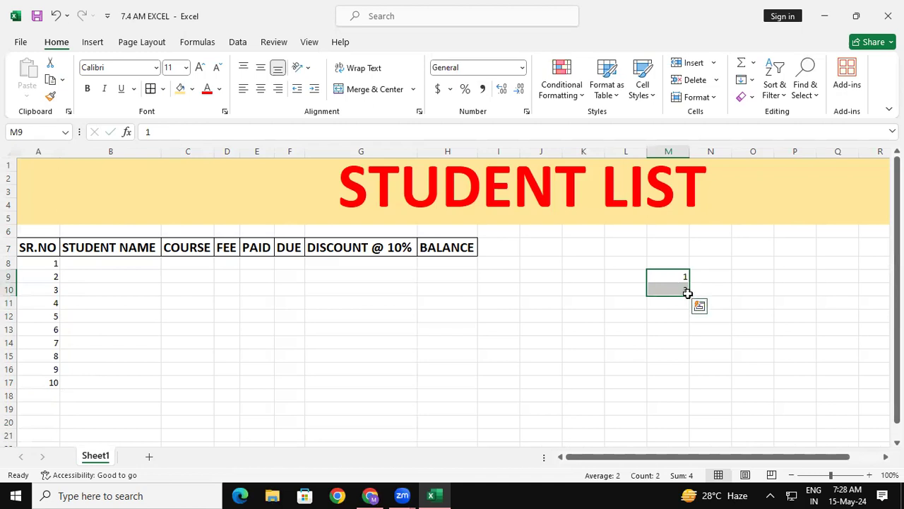
drag(688, 294, 696, 383)
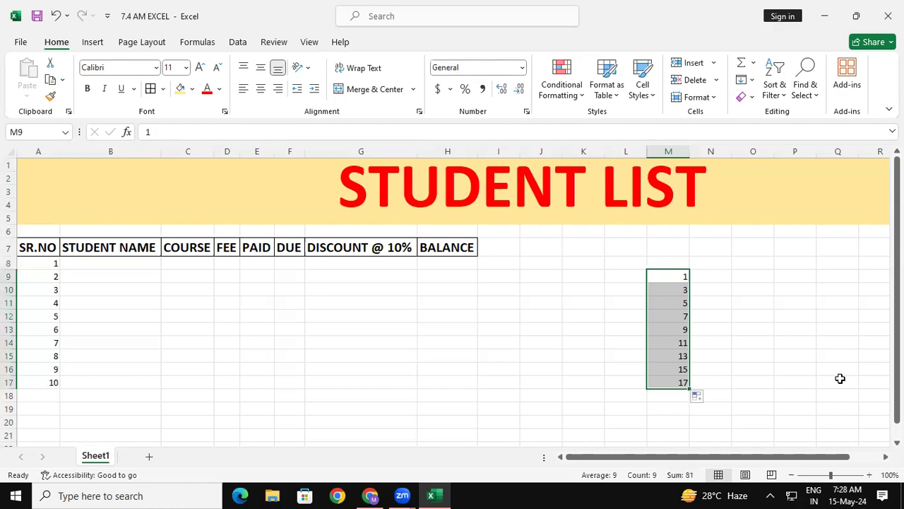
key(Delete)
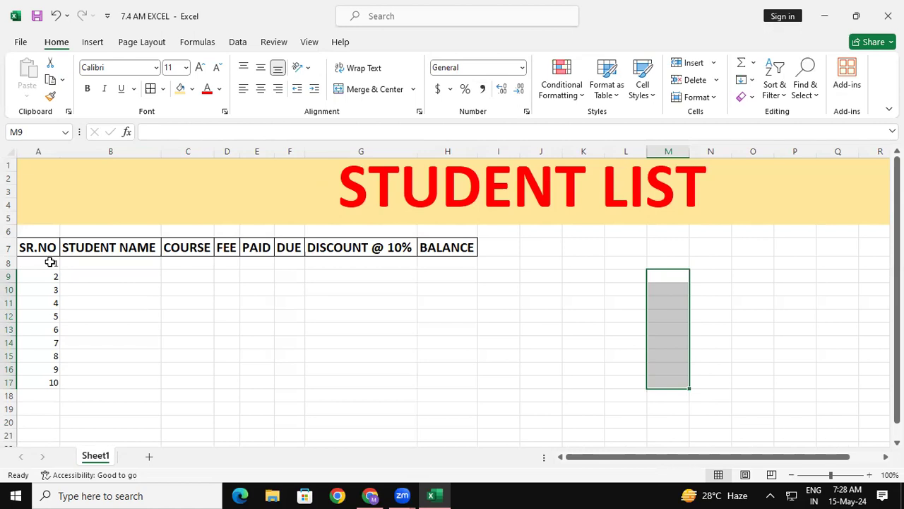
- Apply All Borders to the ten numbered student rows across columns A to H
drag(40, 252, 459, 381)
click(150, 88)
click(590, 336)
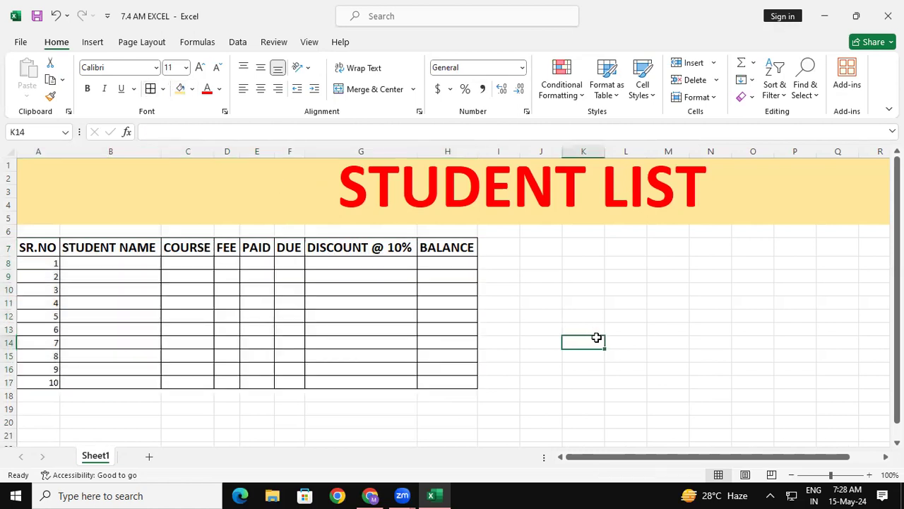
- Increase the font size of the table A7:H17 to 18 and auto-fit columns A to H
drag(36, 246, 462, 381)
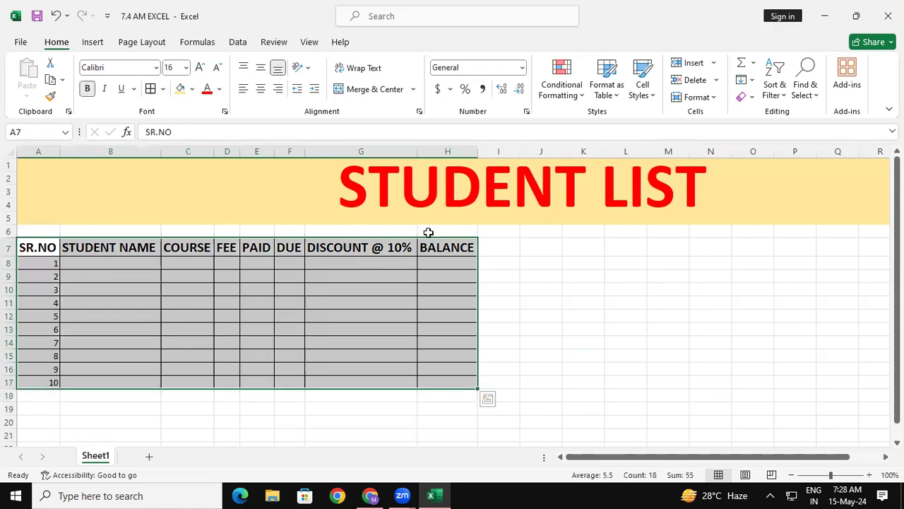
click(200, 67)
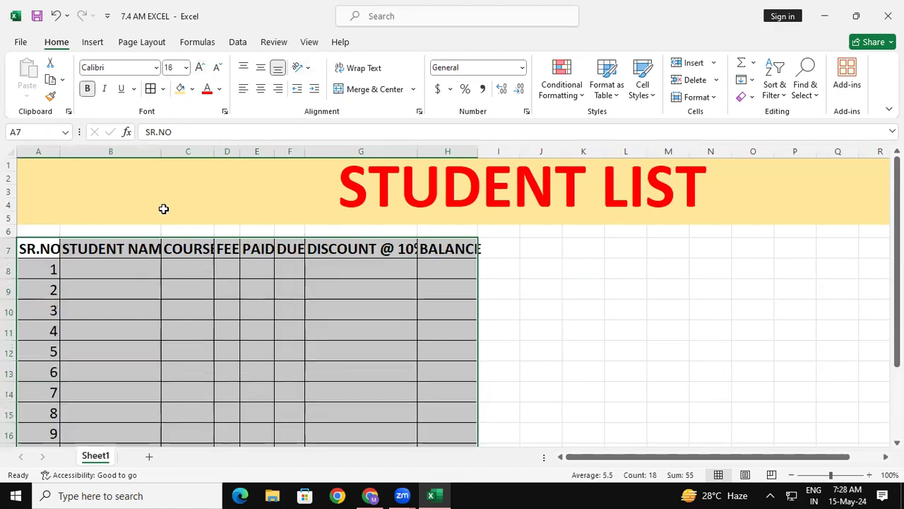
drag(44, 146, 478, 160)
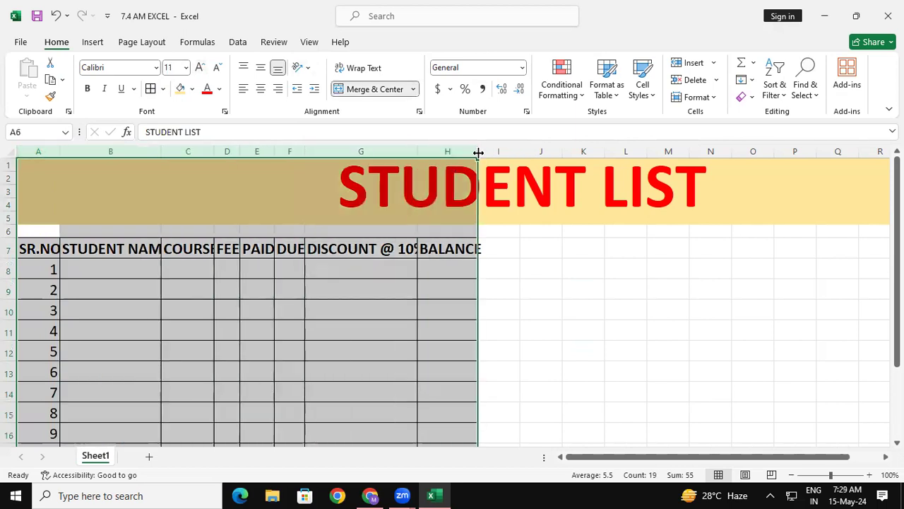
double_click(478, 151)
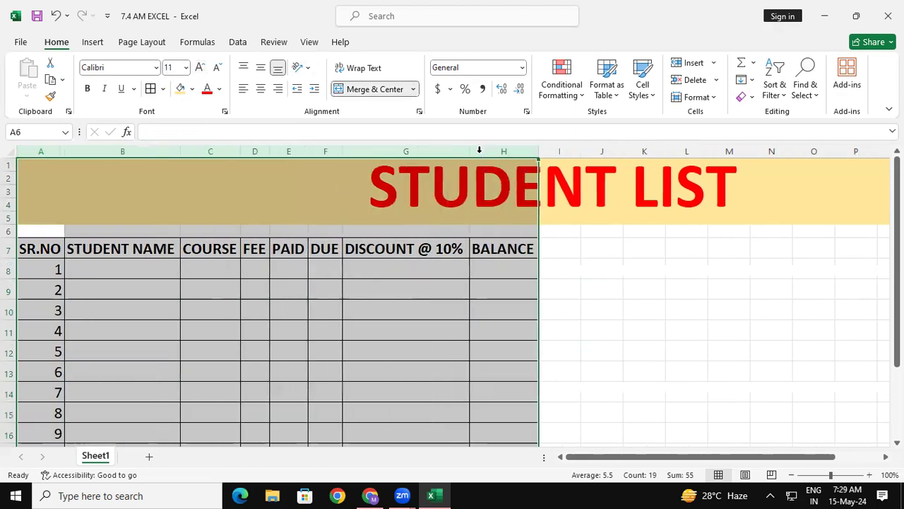
click(482, 360)
- Enter the first three students' names in B8:B10 under STUDENT NAME, in capital letters
scroll(348, 351, down, 1)
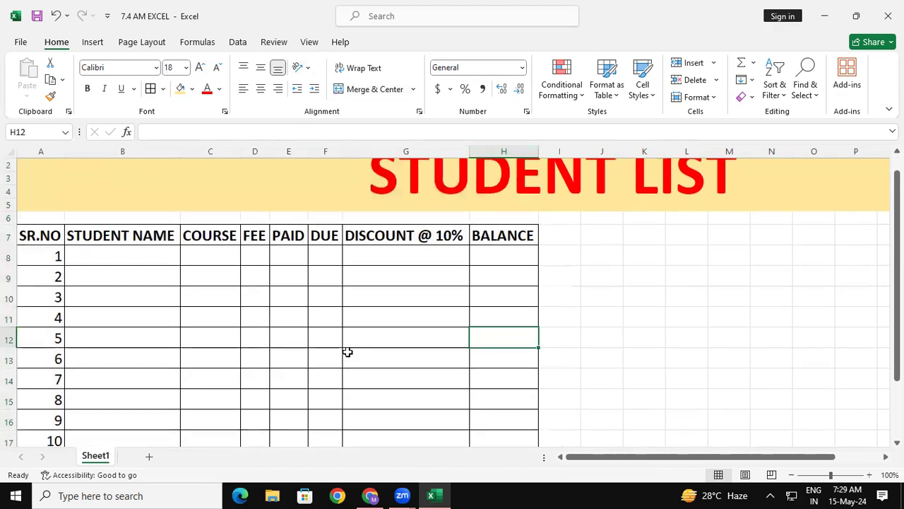
click(133, 256)
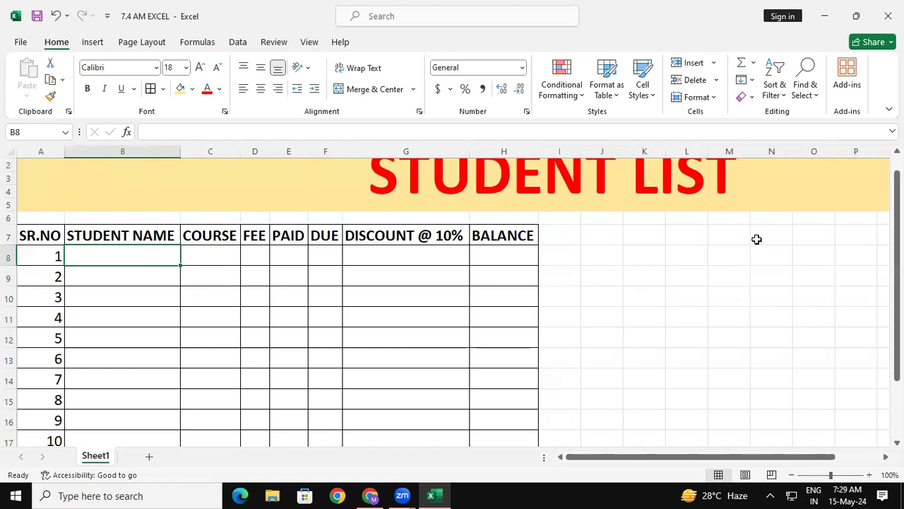
text(SHA)
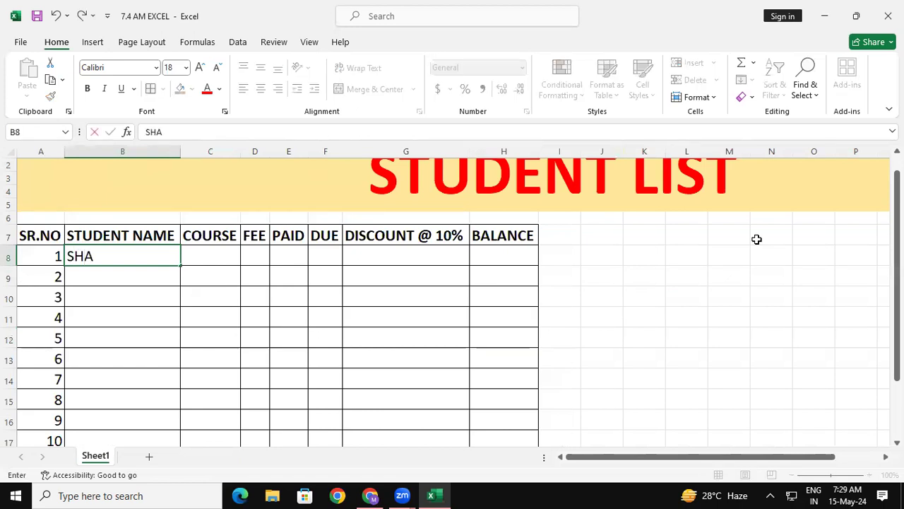
text(NTANU)
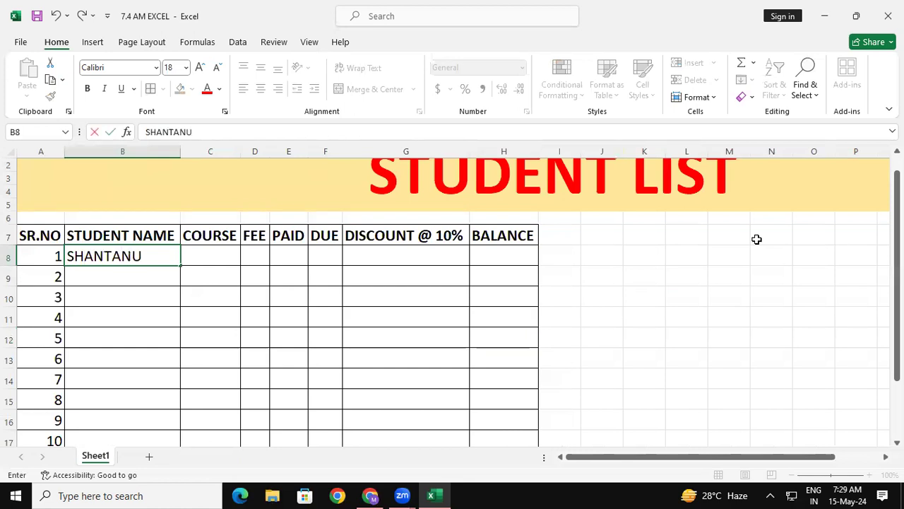
key(Return)
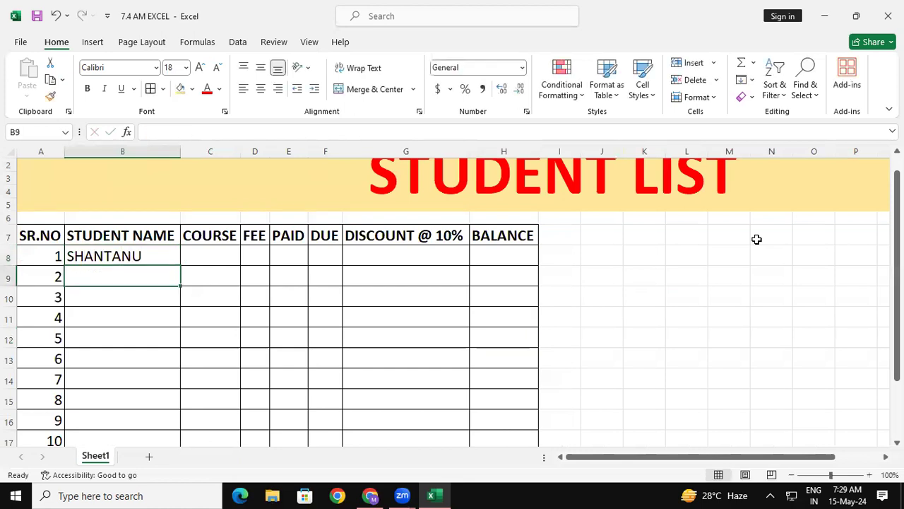
text(PRI)
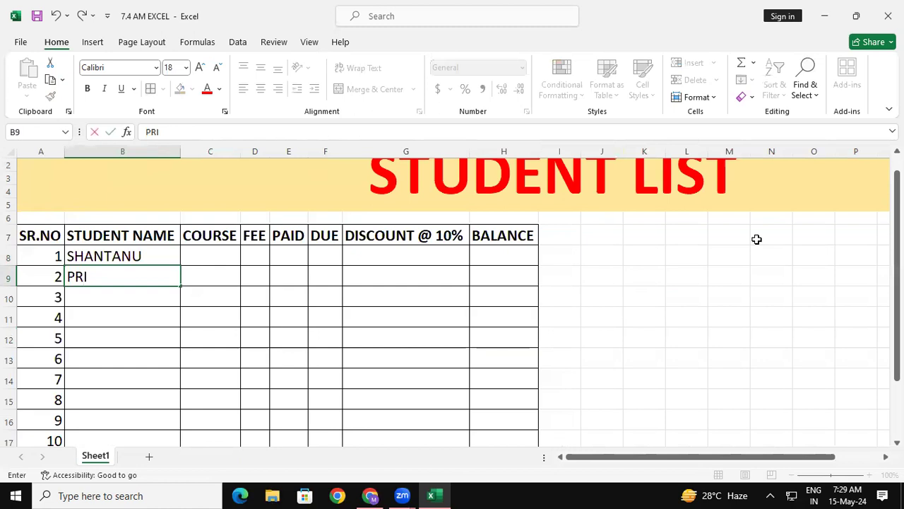
text(YANSHU)
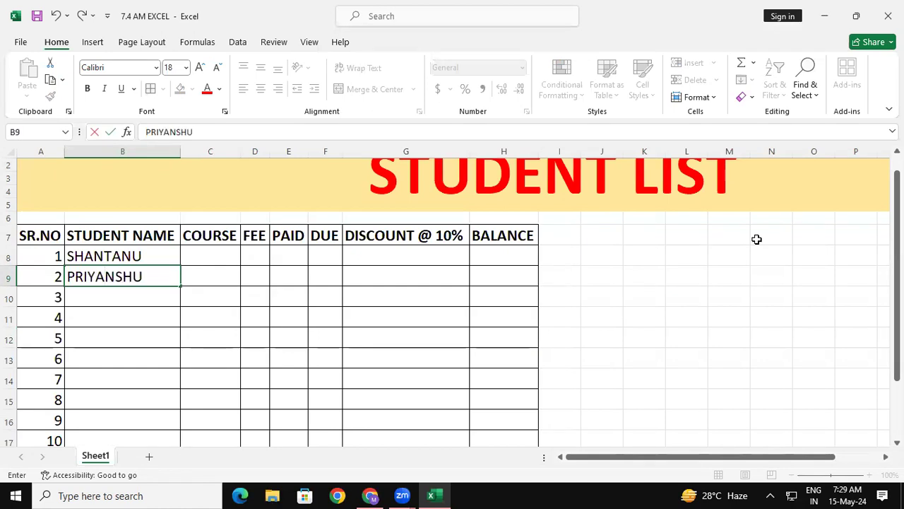
key(Return)
text(AMIT)
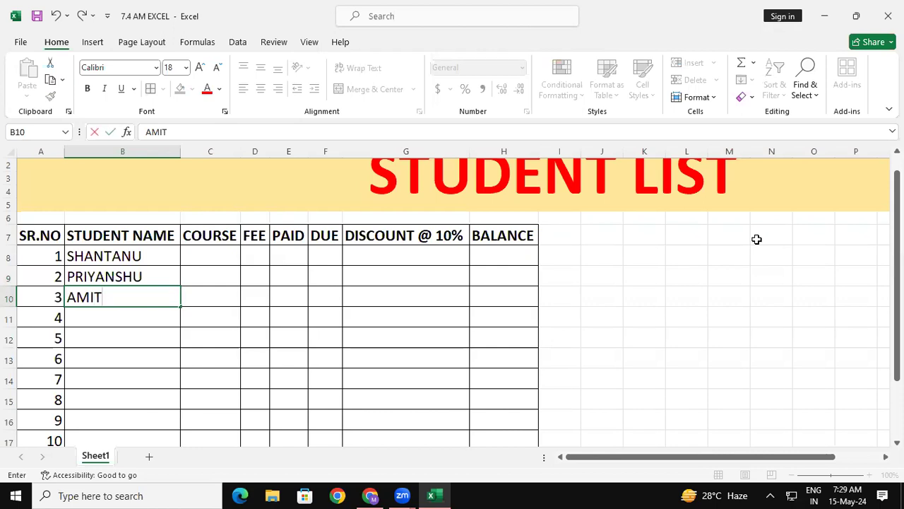
key(Return)
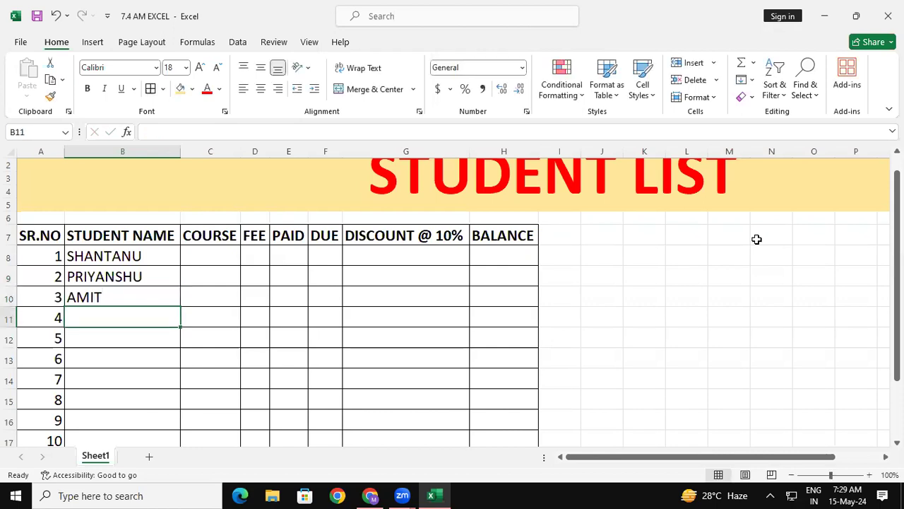
- Enter the names of students 4 to 6 in cells B11:B13, in capital letters
text(H)
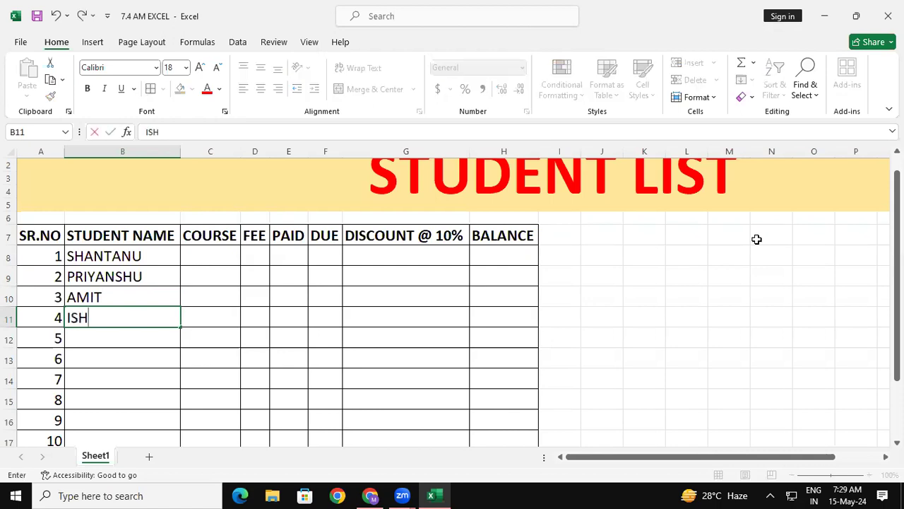
text(ANT)
key(Return)
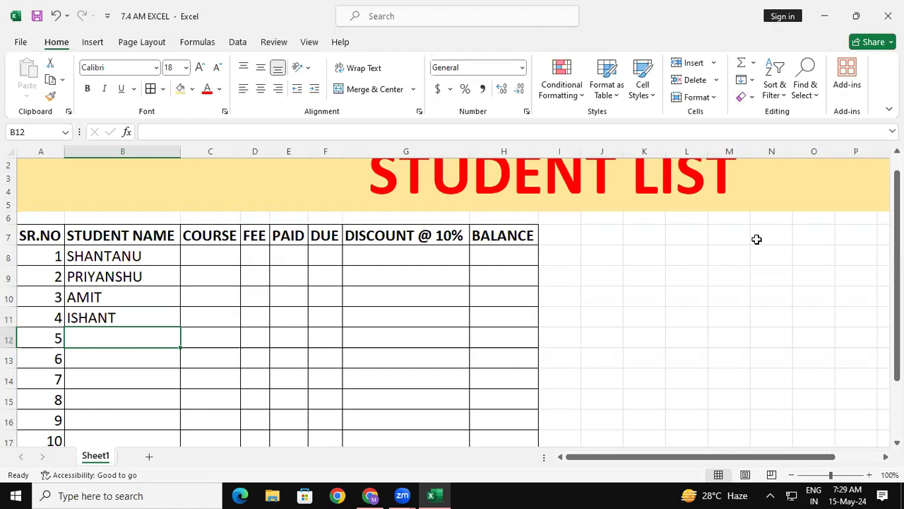
text(BRIJESH)
key(Return)
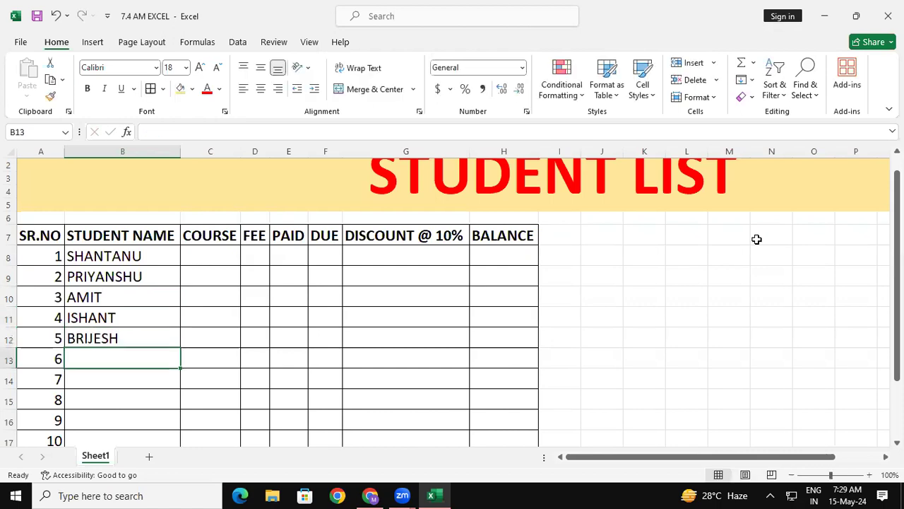
text(ABHAY)
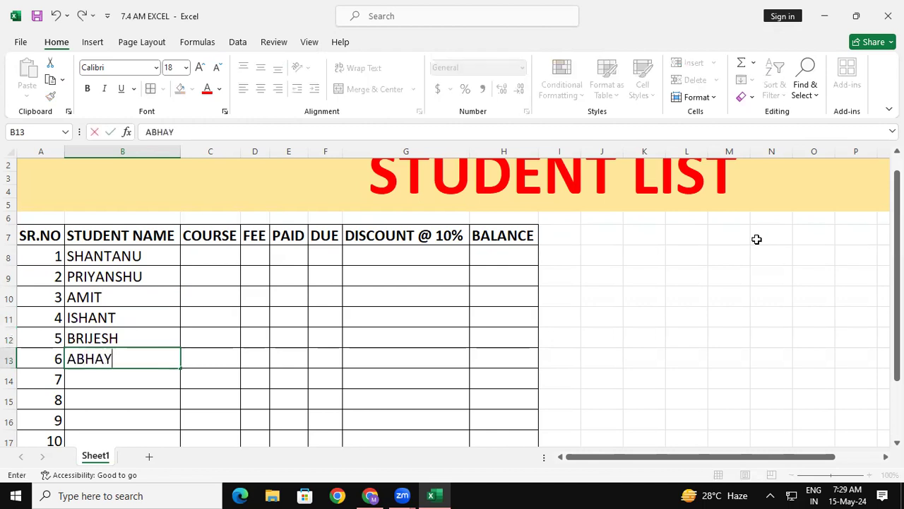
key(Return)
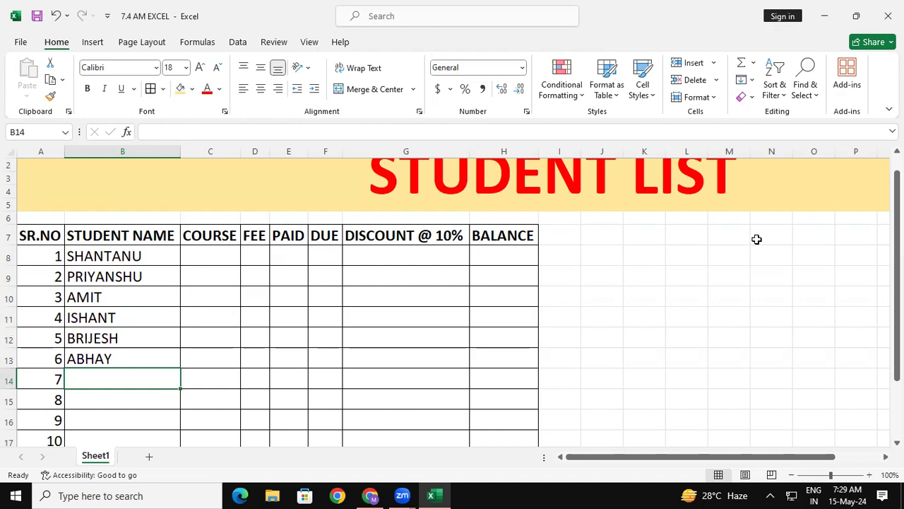
- Enter the names of students 7 and 8 in cells B14:B15, in capital letters
text(RITESH)
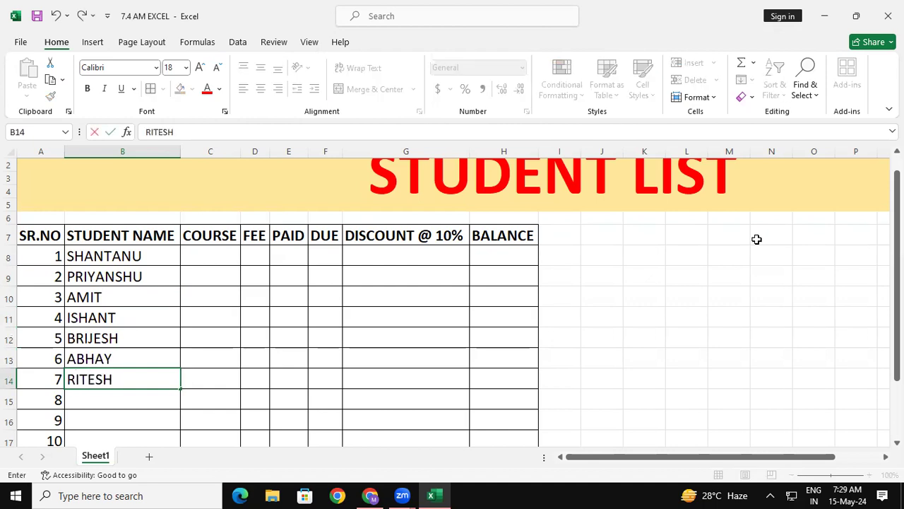
key(Return)
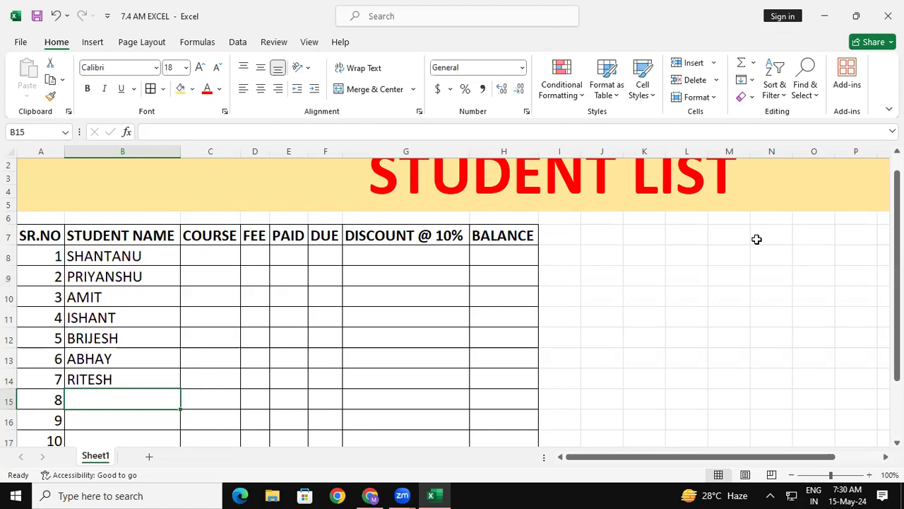
text(SAMEER)
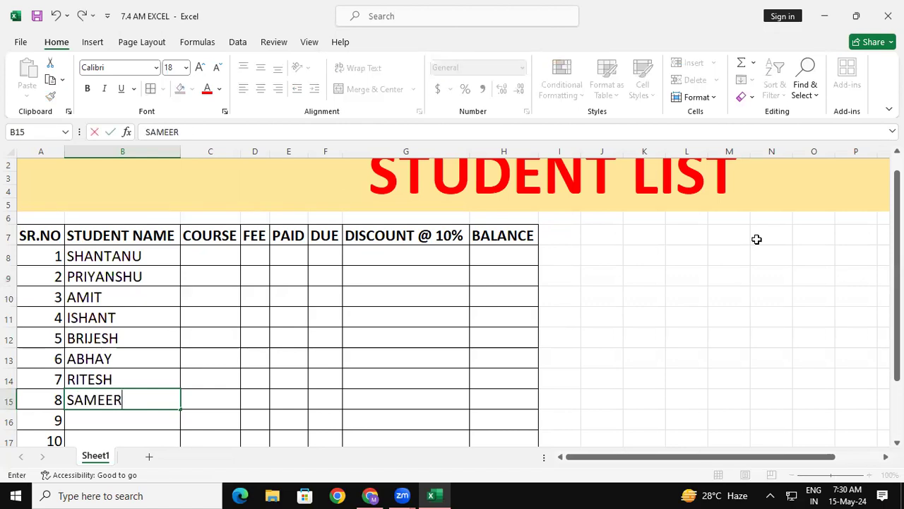
key(Return)
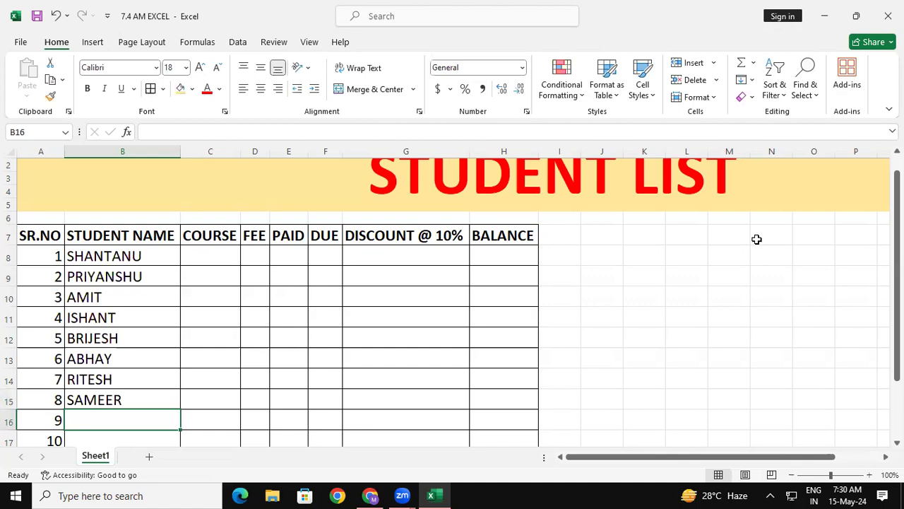
- Enter the names of students 9 and 10 in cells B16:B17, in capital letters
text(AMAR)
key(Return)
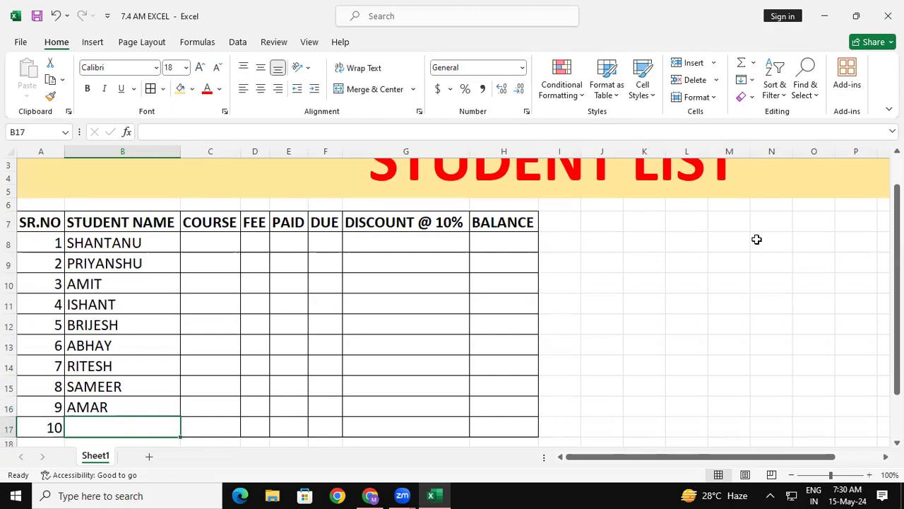
text(DIW)
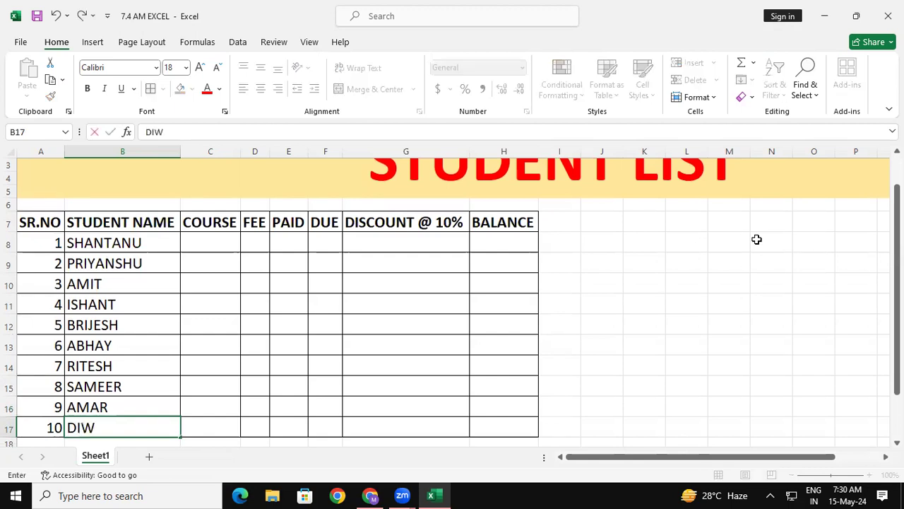
text(AKAR)
key(Return)
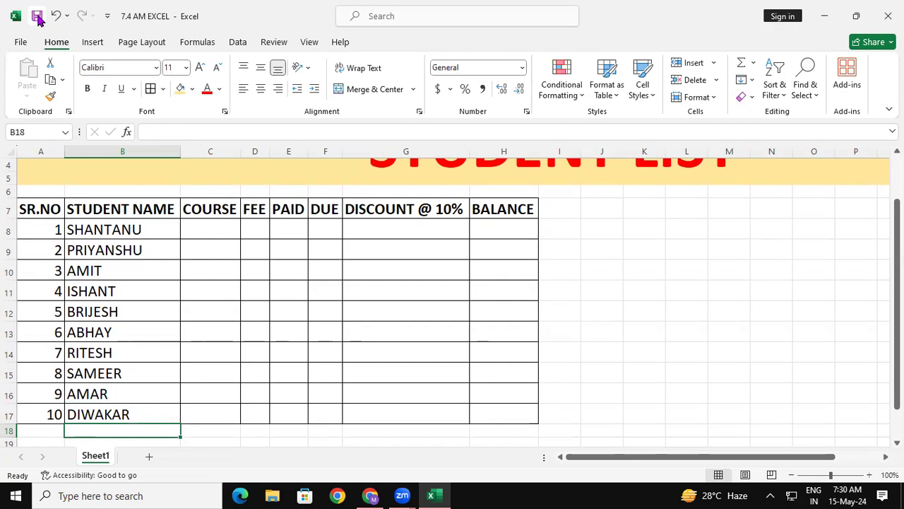
click(644, 330)
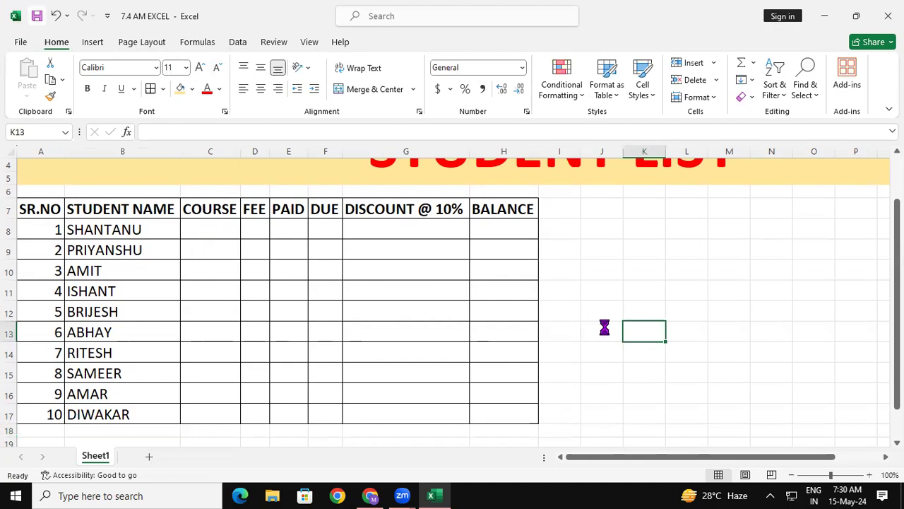
- Enter the courses DFA, ADFA, DCA and ADCA for students 1 to 4 in cells C8:C11
click(212, 230)
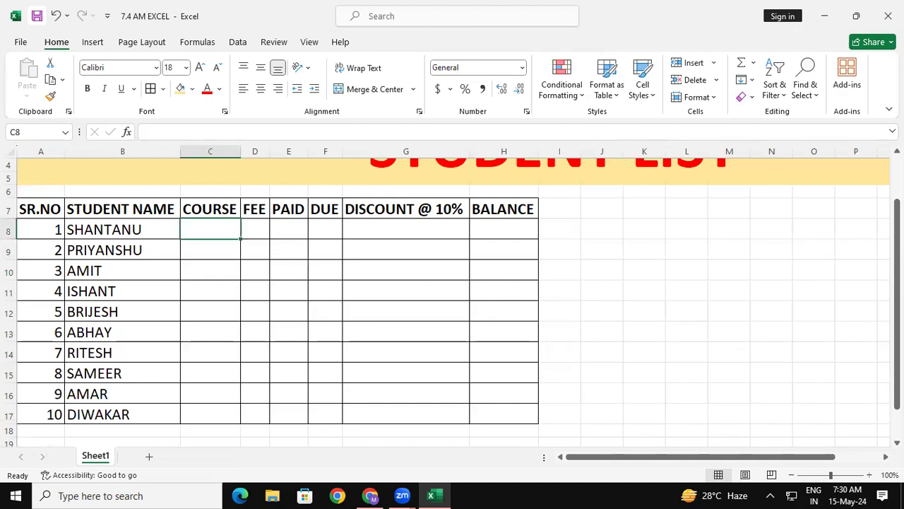
text(DFA)
key(Return)
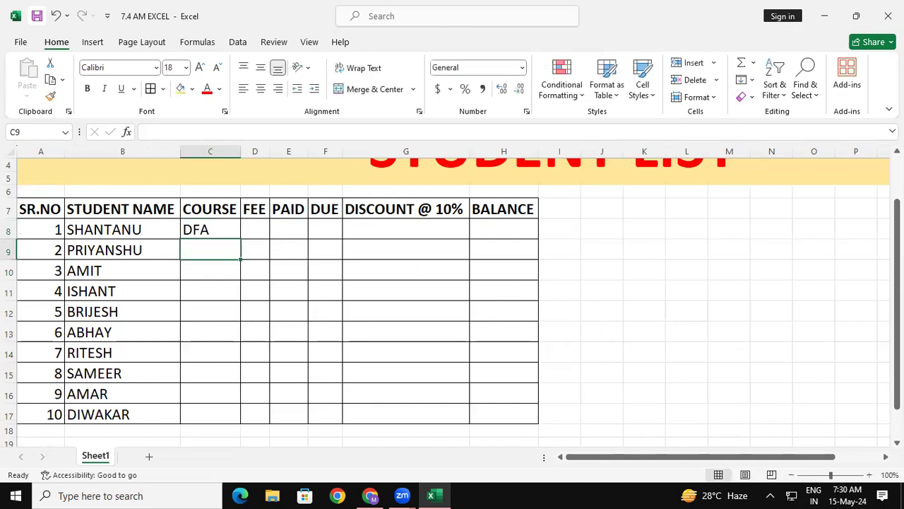
text(ADFA)
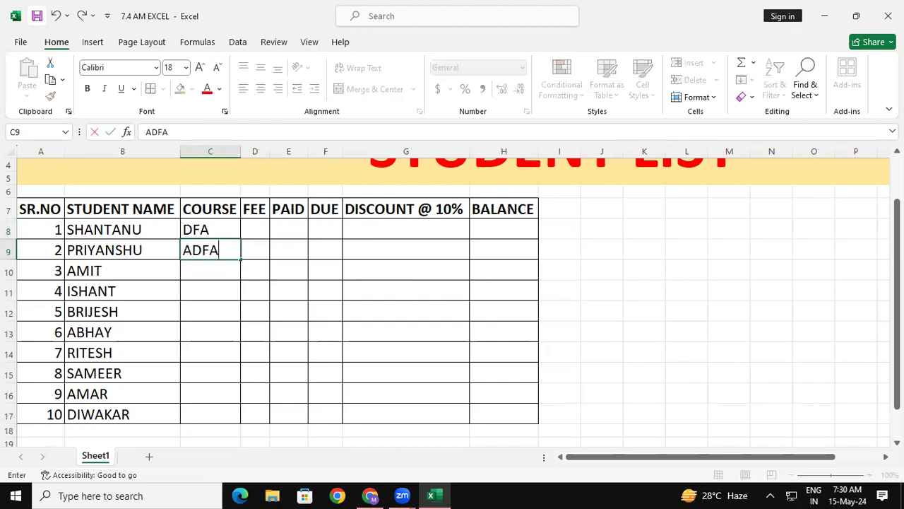
key(Return)
text(DCA)
key(Return)
text(ADCA)
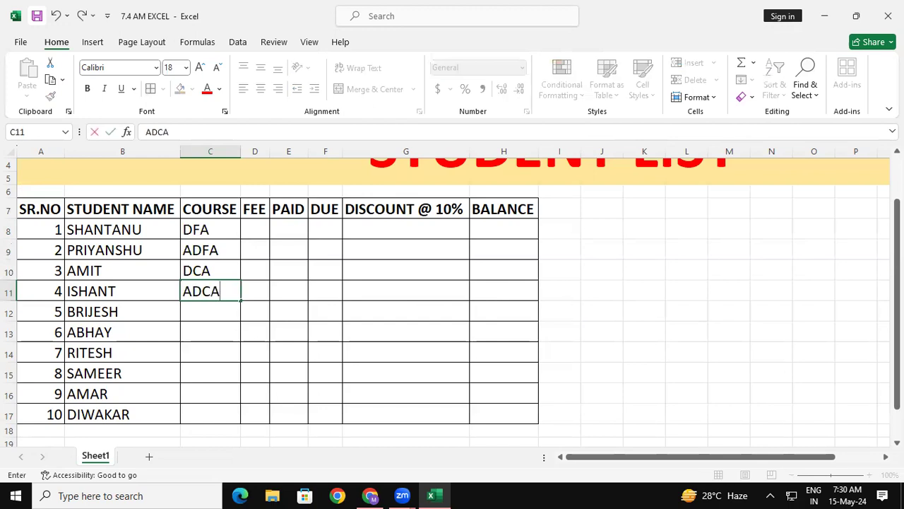
key(Return)
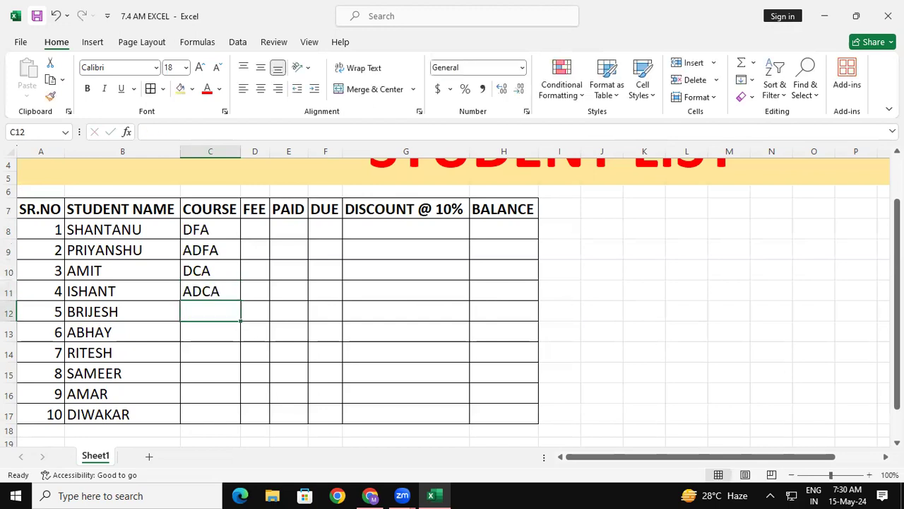
- Enter the courses BUSY, TALLY and OM for students 5 to 7 in cells C12:C14
text(BUSY)
key(Return)
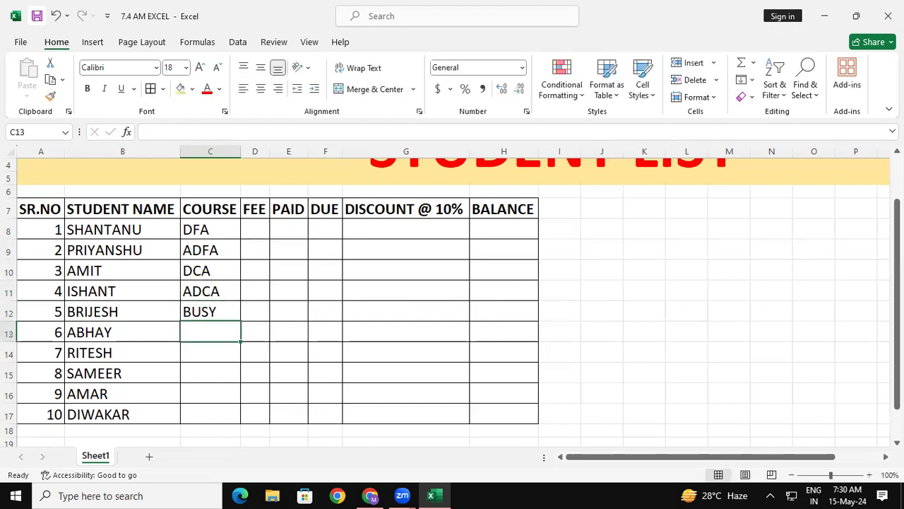
text(TALLY)
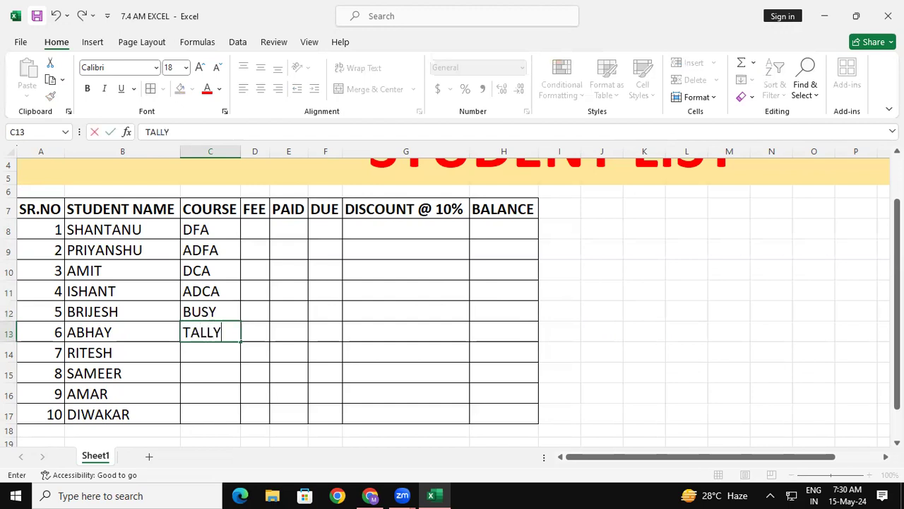
key(Return)
text(OM)
key(Return)
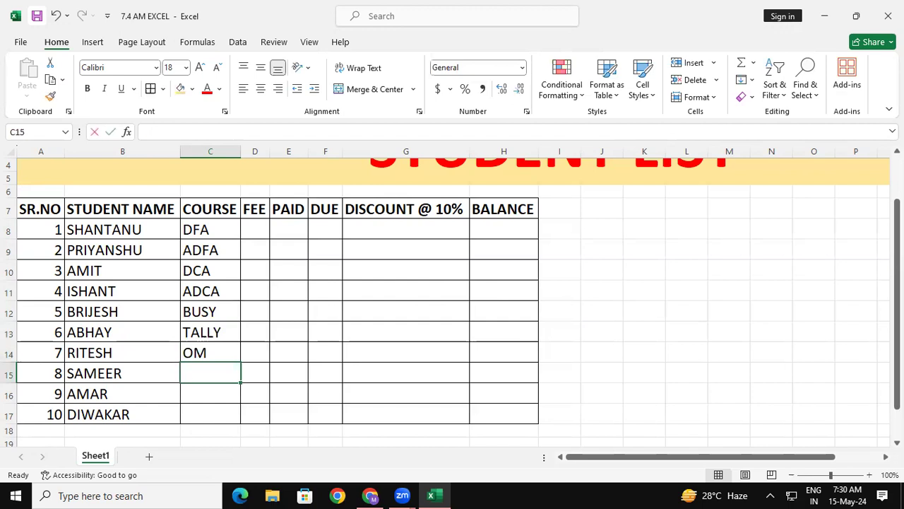
- Enter the courses CCC, DFA and ADFA for students 8 to 10 in cells C15:C17
text(CCC)
key(Return)
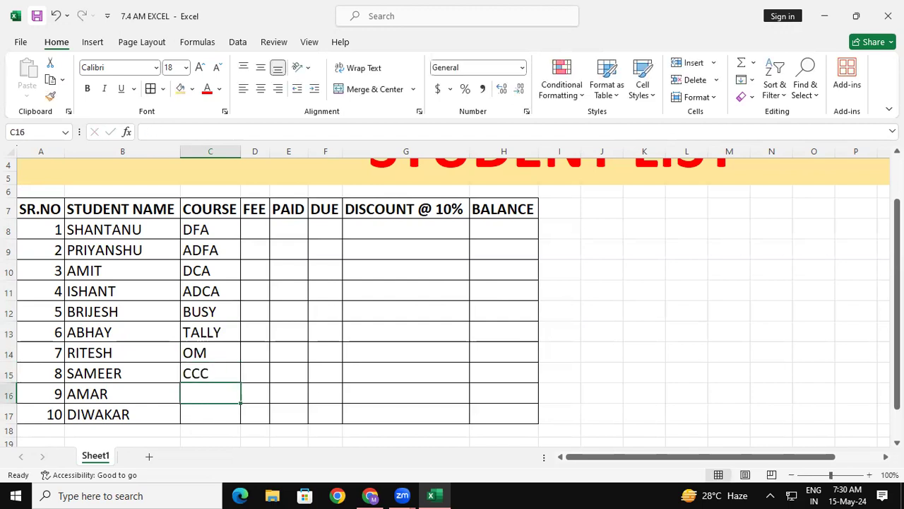
text(DFA)
key(Return)
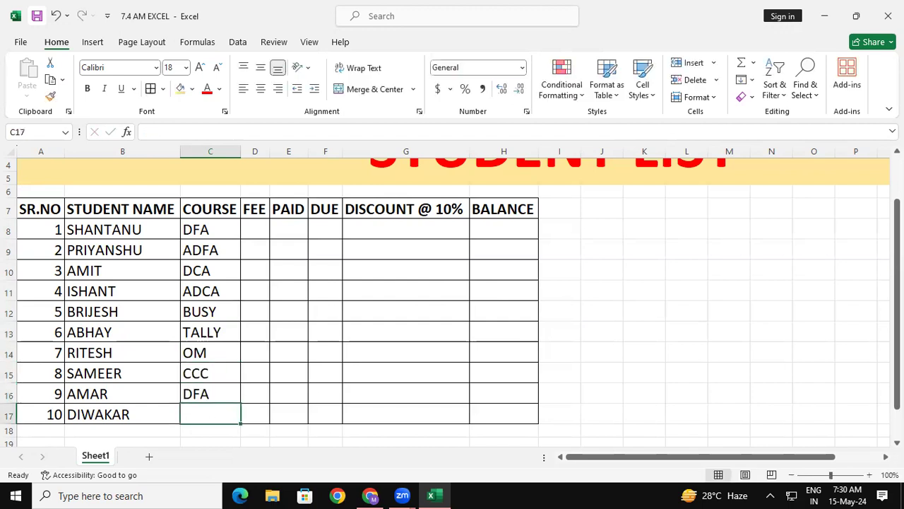
text(ADFA)
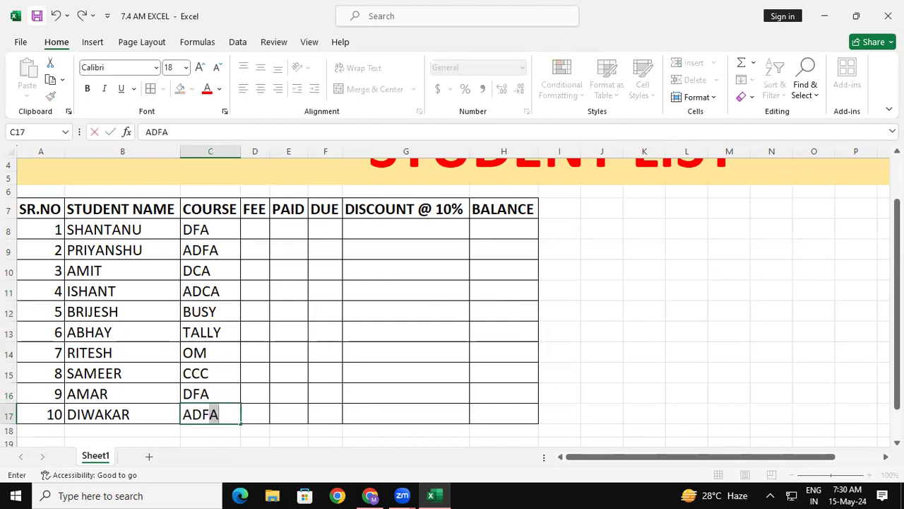
key(Return)
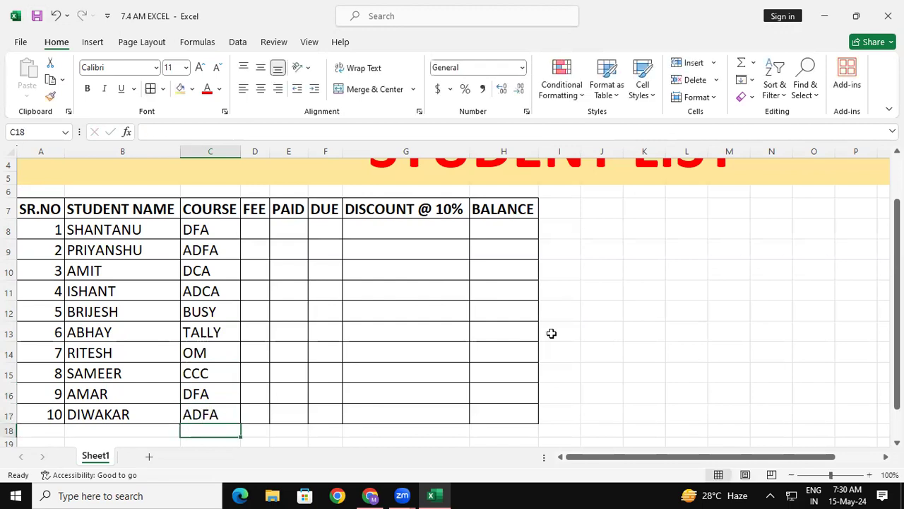
- Enter the fees 9000, 15000 and 13500 for students 1 to 3 in cells D8:D10
click(264, 223)
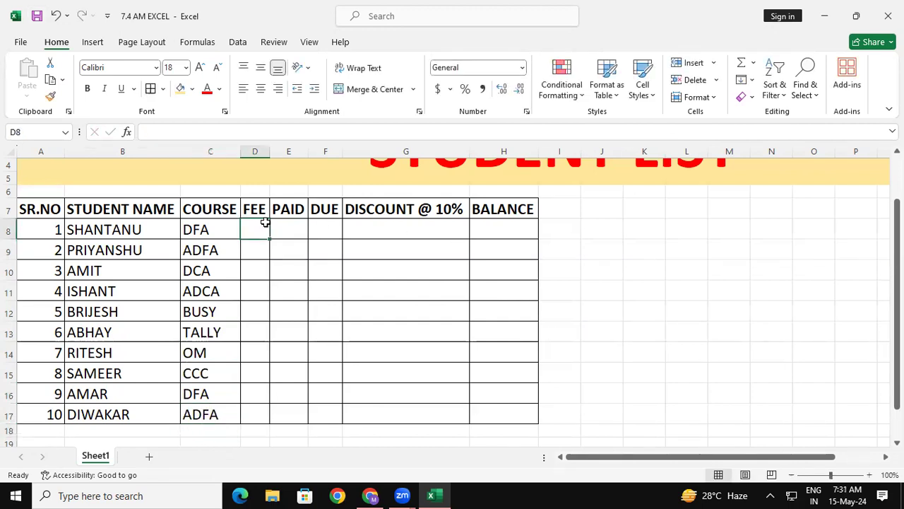
text(9000)
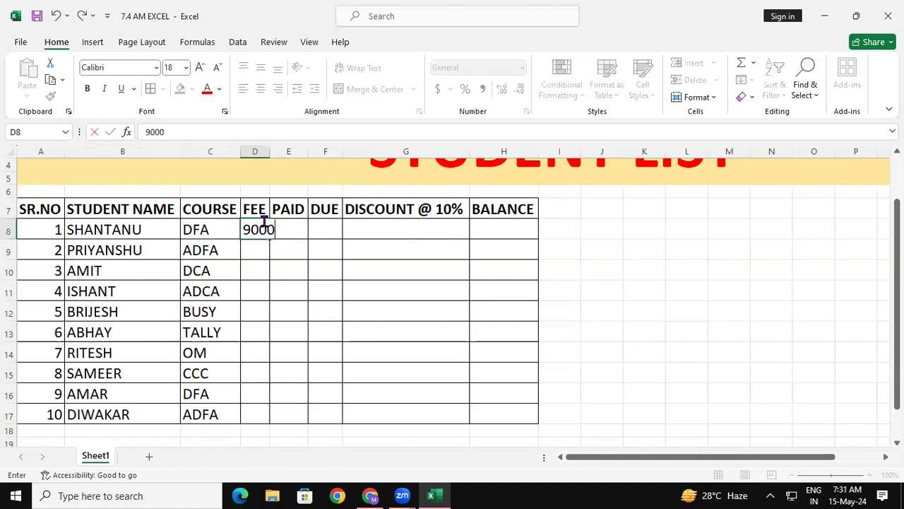
key(Return)
text(15000)
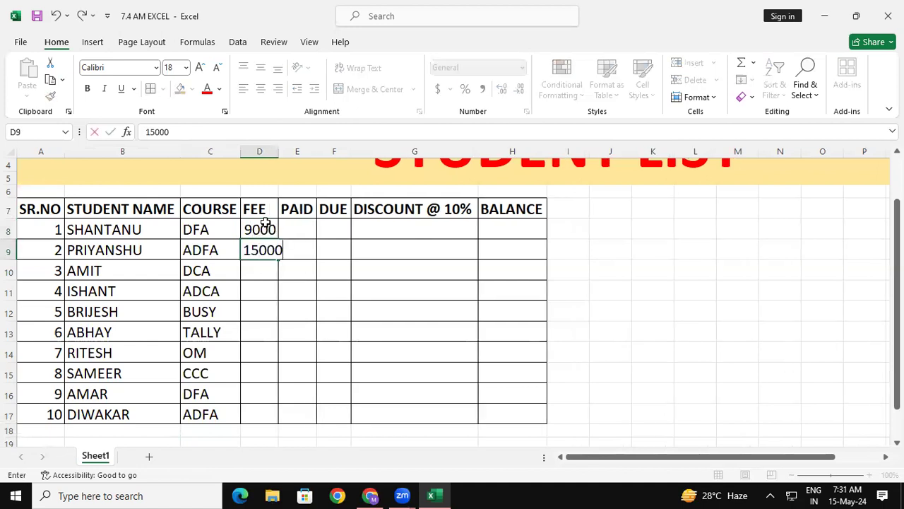
key(Return)
text(13500)
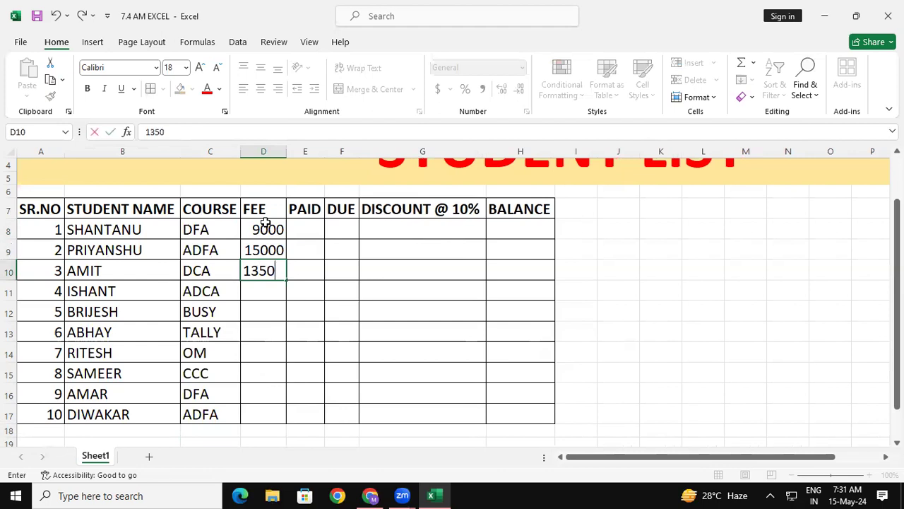
key(Return)
- Enter the fees 15000, 7000 and 6000 for students 4 to 6 in cells D11:D13
text(150)
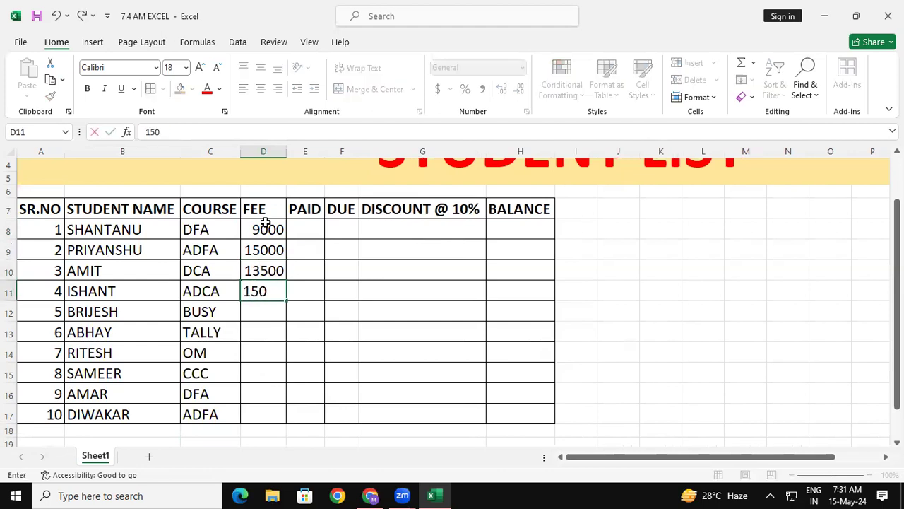
text(00)
key(Return)
text(7)
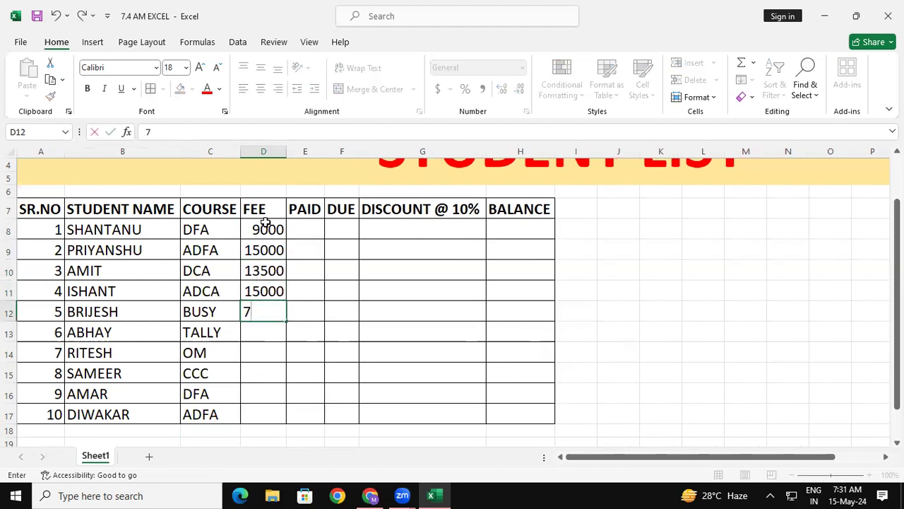
text(000)
key(Return)
text(6000)
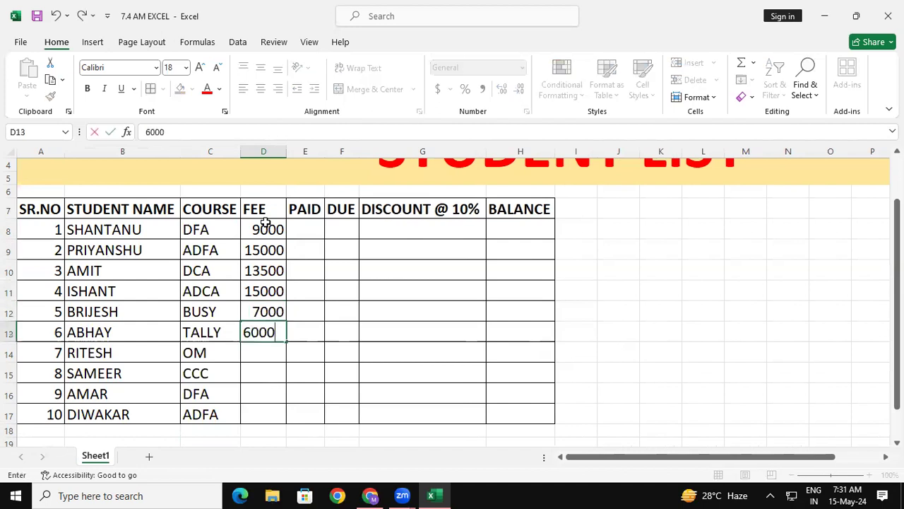
key(Return)
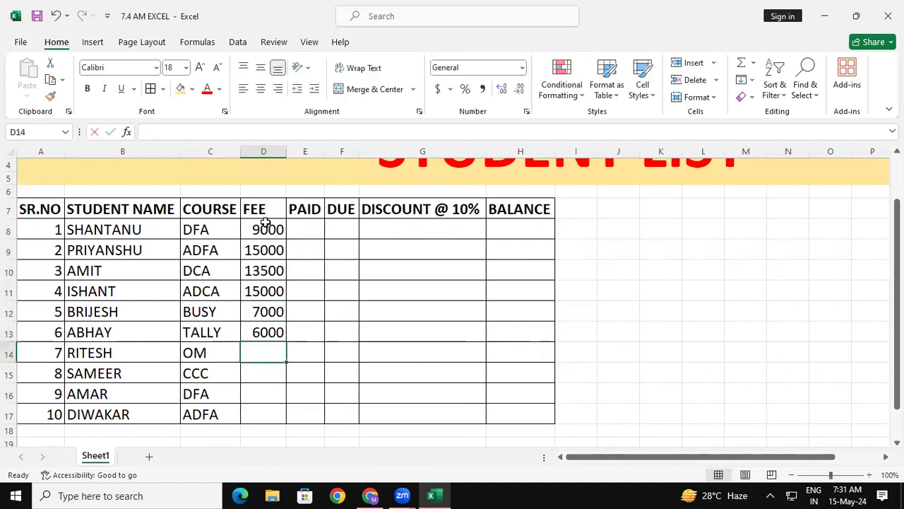
- Enter the fees 4500, 5000, 9000 and 15000 for students 7 to 10 in cells D14:D17
text(4500)
key(Return)
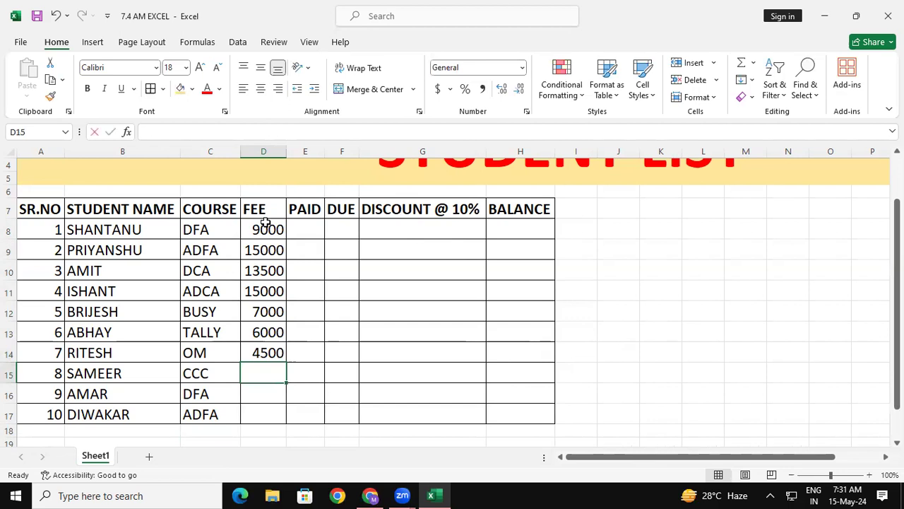
text(4)
key(BackSpace)
text(5000)
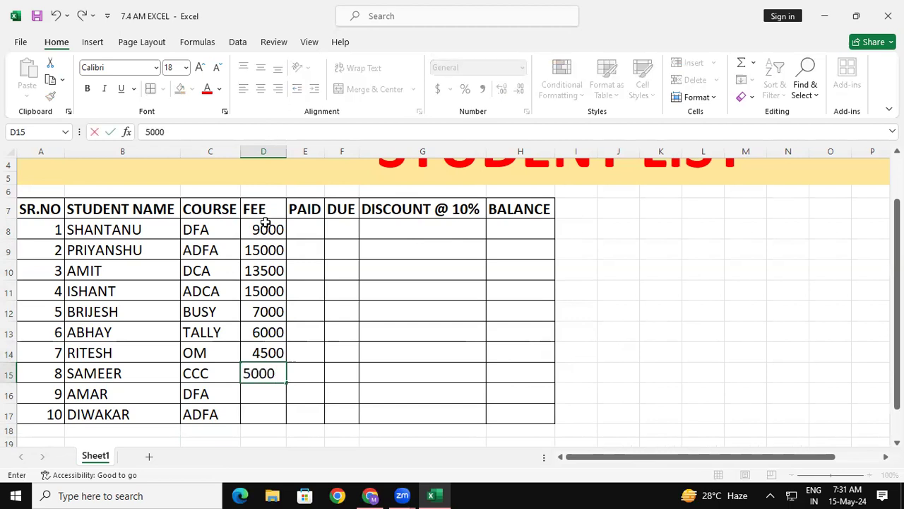
key(Return)
text(9000)
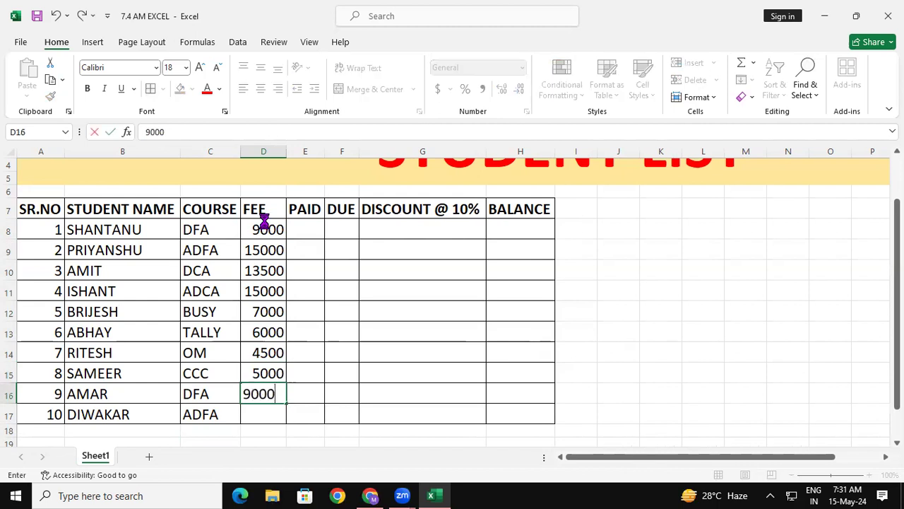
key(Return)
text(15000)
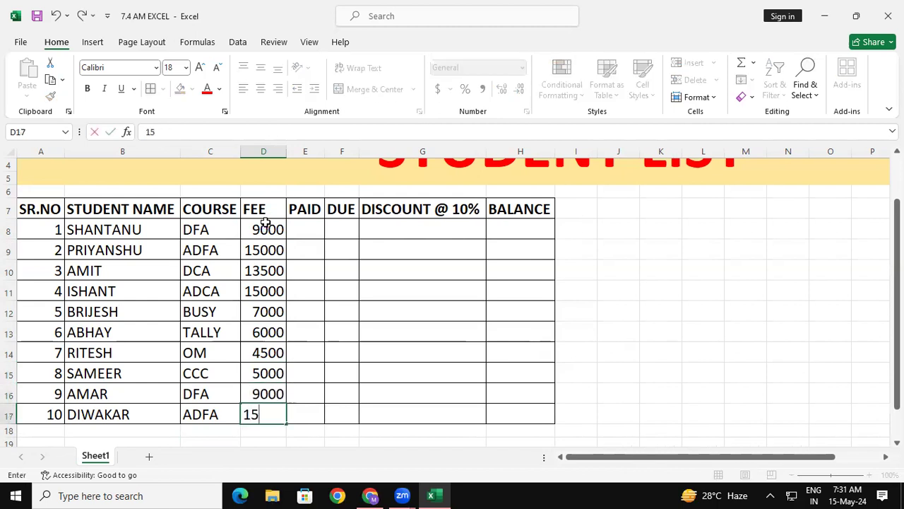
key(Return)
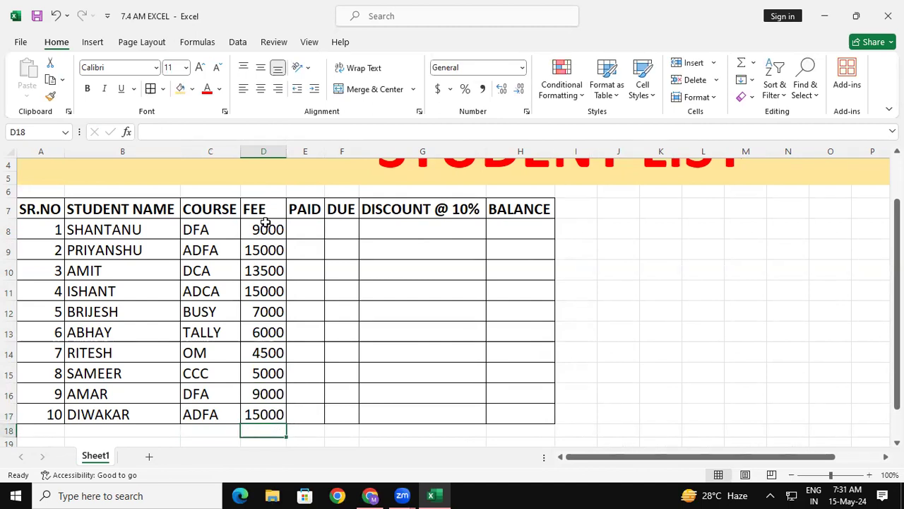
- Enter the paid amounts 3000, 2500 and 5000 for students 1 to 3 in cells E8:E10
click(306, 221)
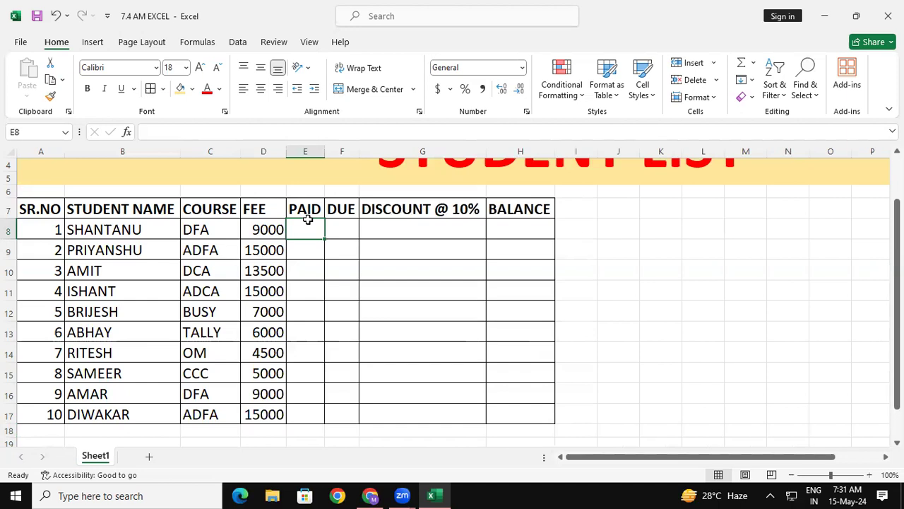
text(3000)
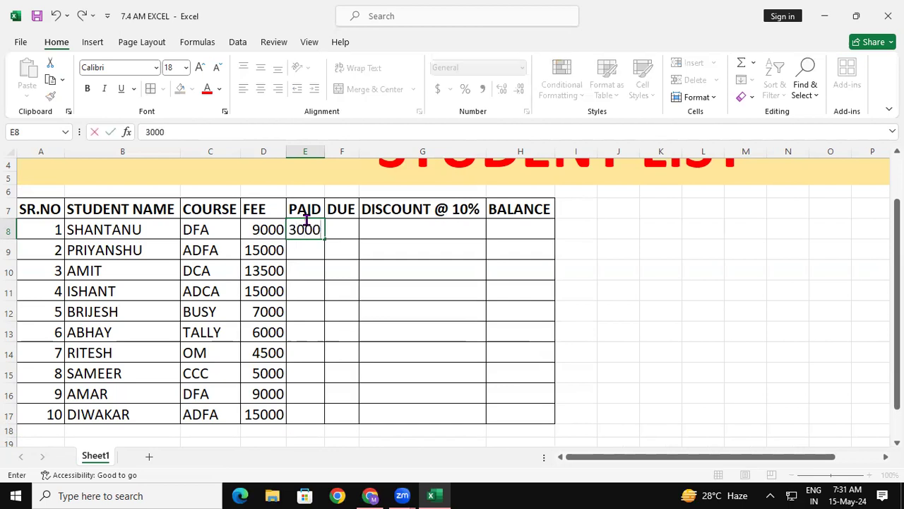
key(Return)
text(2500)
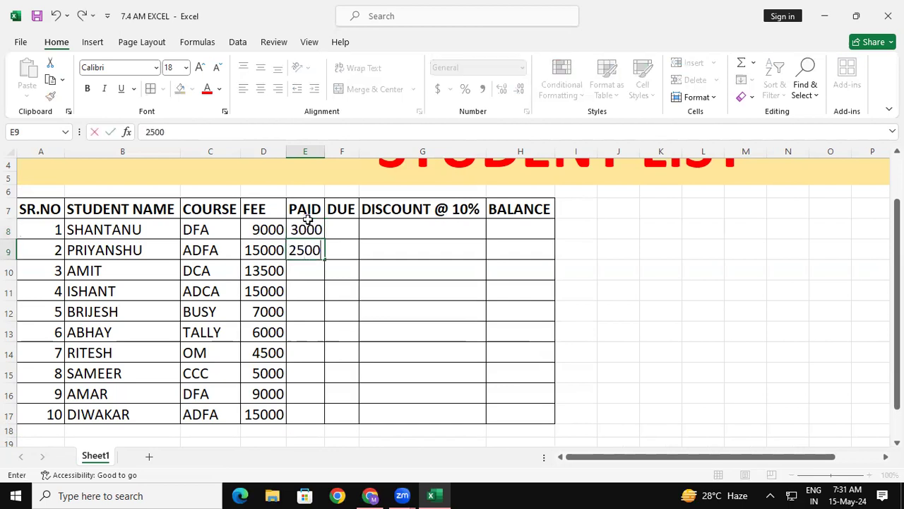
key(Return)
text(5000)
key(Return)
- Enter the paid amounts 3000, 2000 and 1000 for students 4 to 6 in cells E11:E13
text(3000)
key(Return)
text(2000)
key(Return)
text(1000)
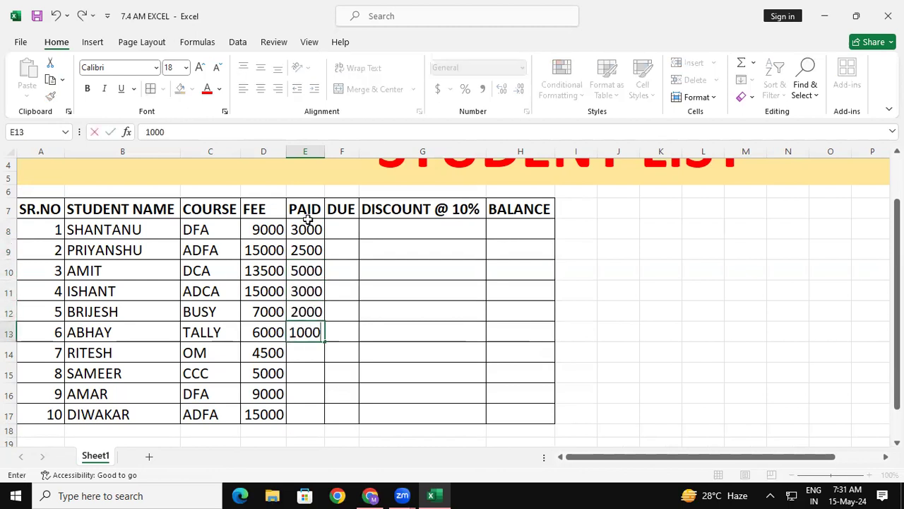
key(Return)
- Enter the paid amounts 2500, 1500, 4000 and 8000 for students 7 to 10 in cells E14:E17, and save the workbook
text(2500)
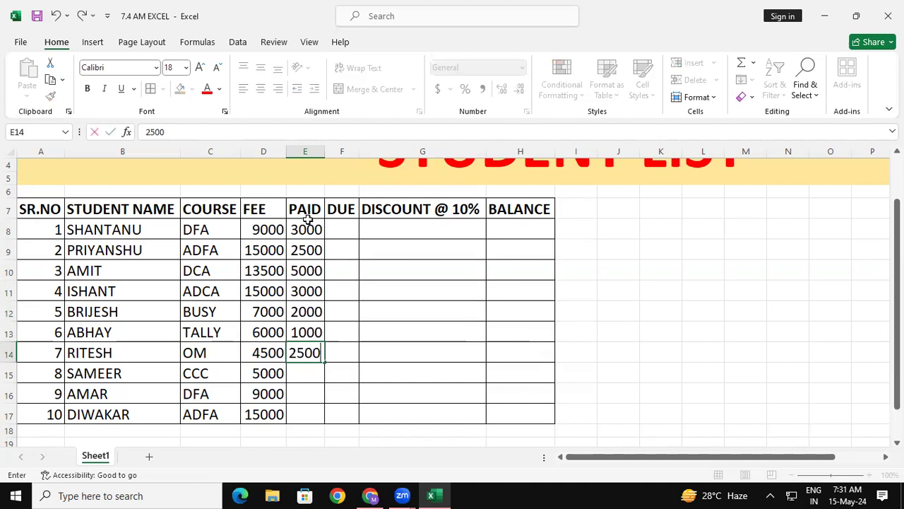
key(Return)
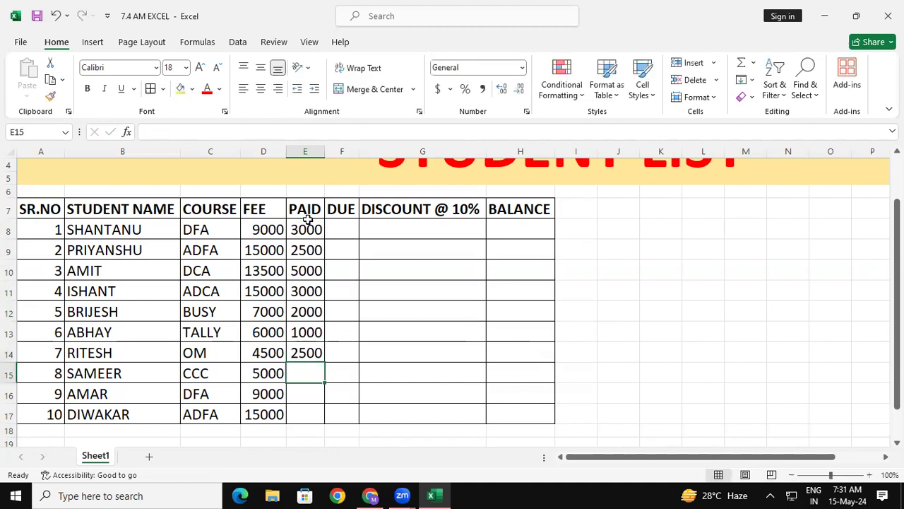
text(1500)
key(Return)
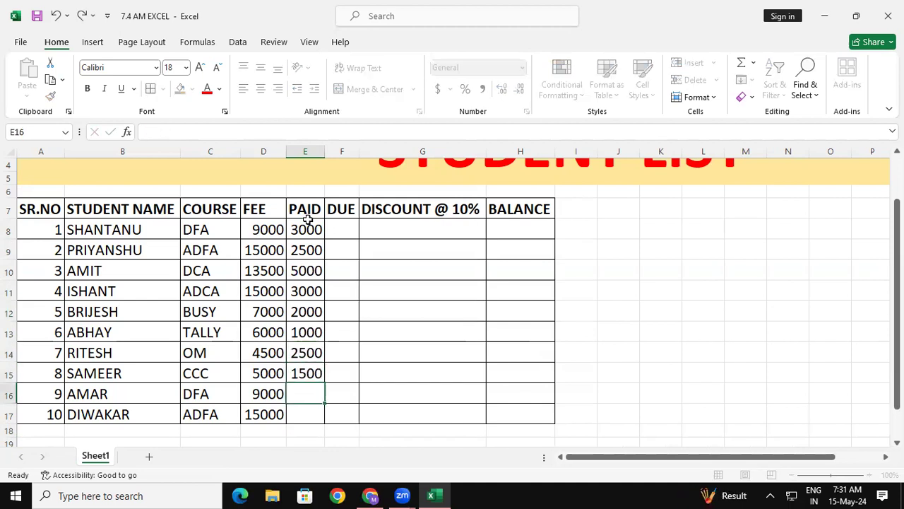
text(4000)
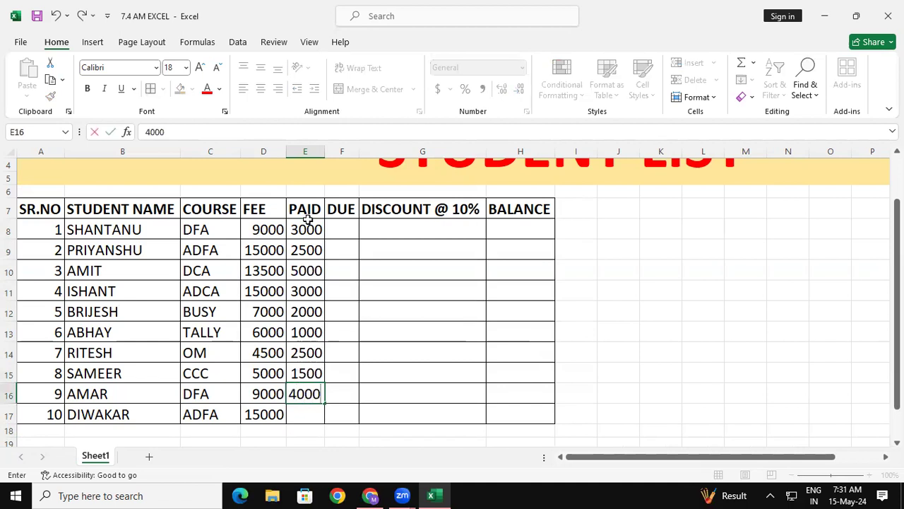
key(Return)
text(8000)
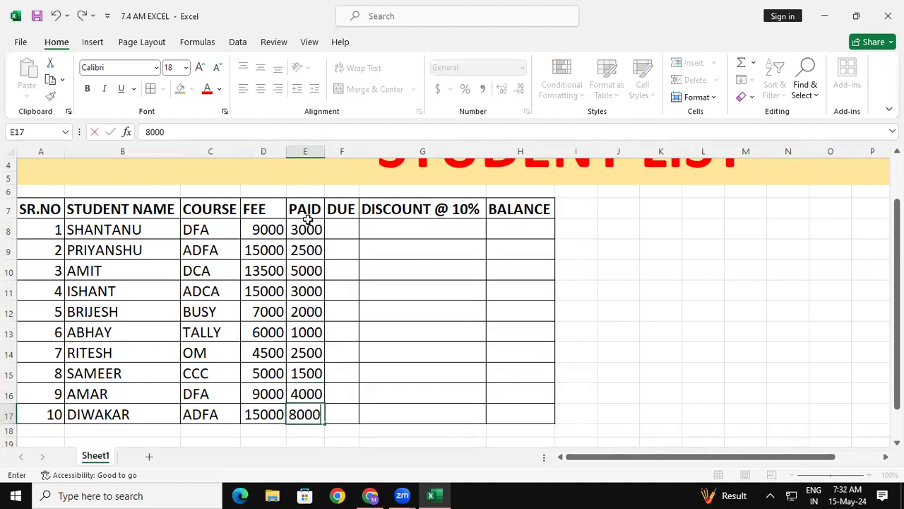
key(Return)
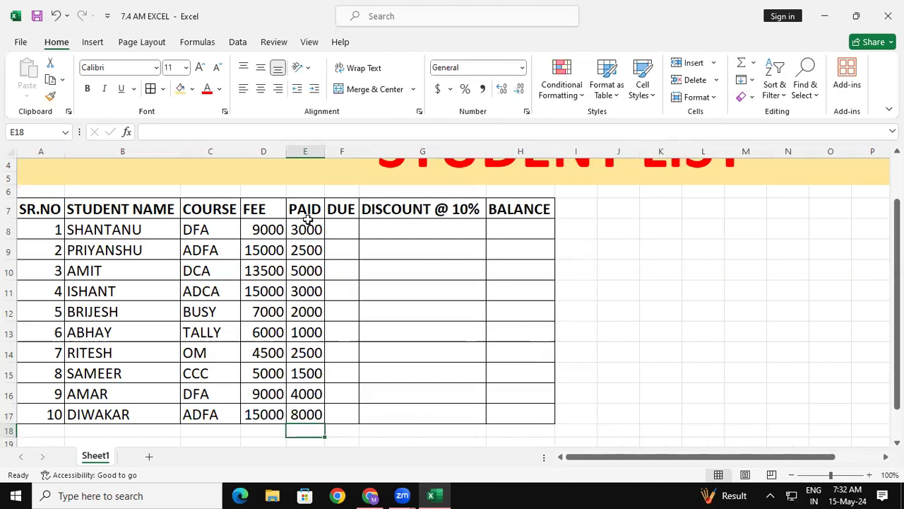
click(38, 17)
- Enter the formula =D8-E8 in cell F8 to calculate the first student's due amount
click(347, 233)
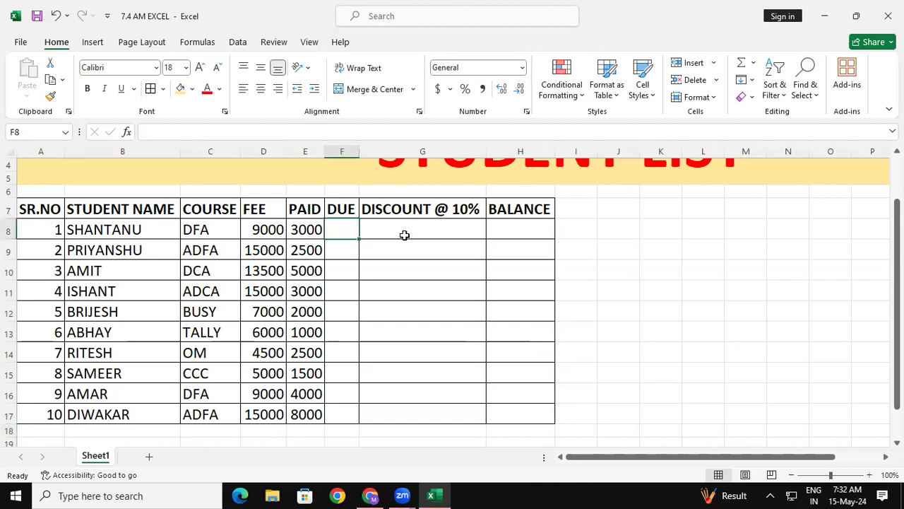
text(=)
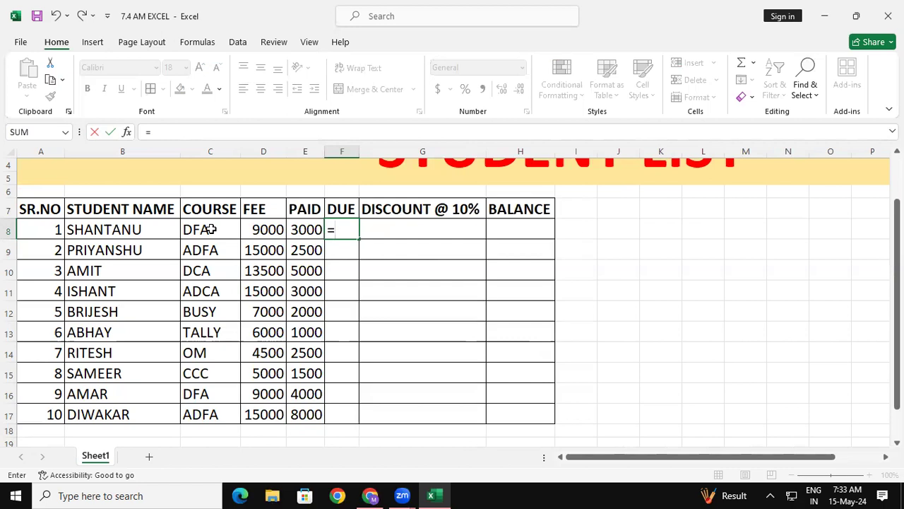
click(258, 231)
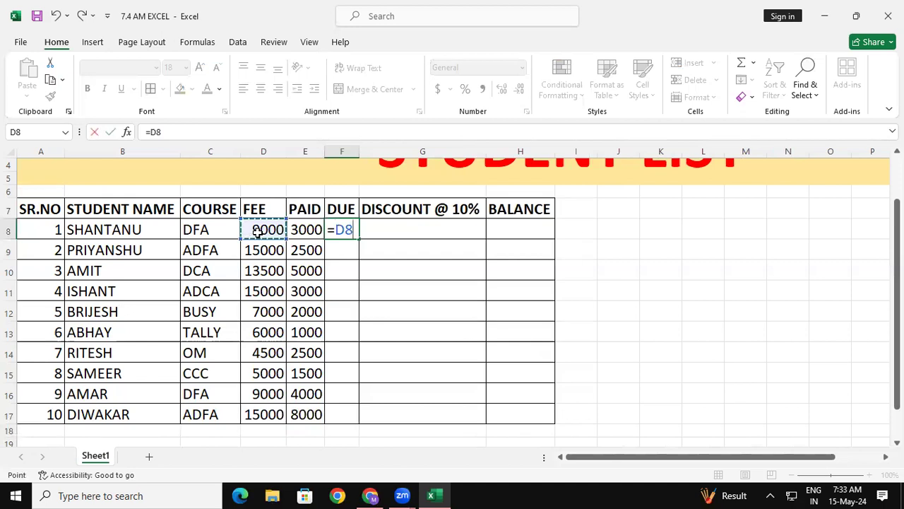
text(-)
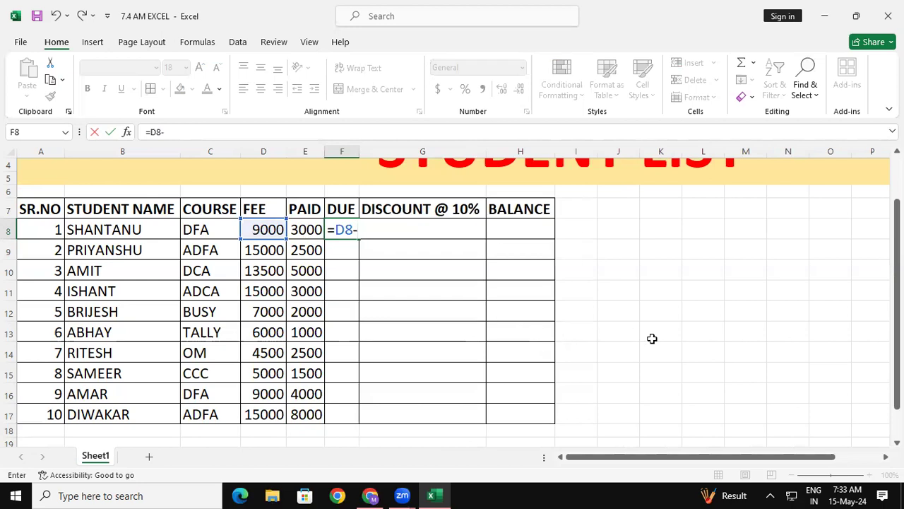
text(F)
key(BackSpace)
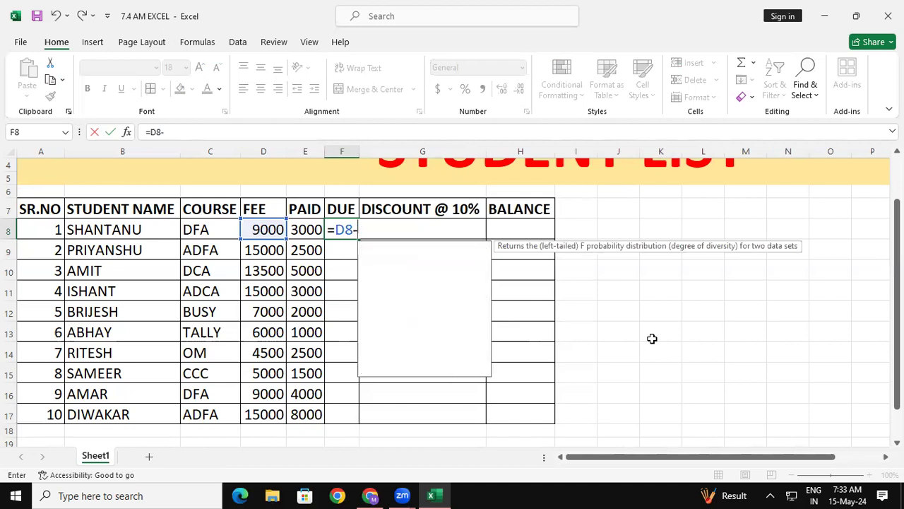
text(E8)
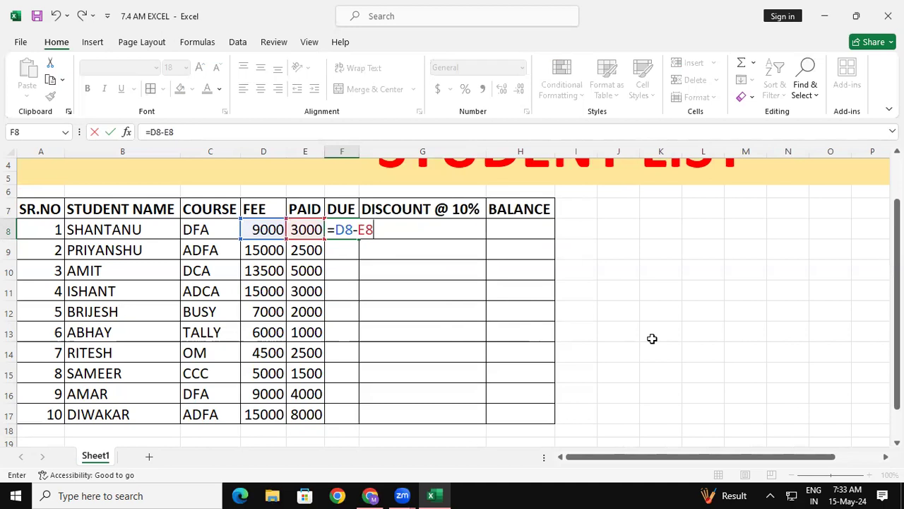
key(BackSpace)
key(BackSpace)
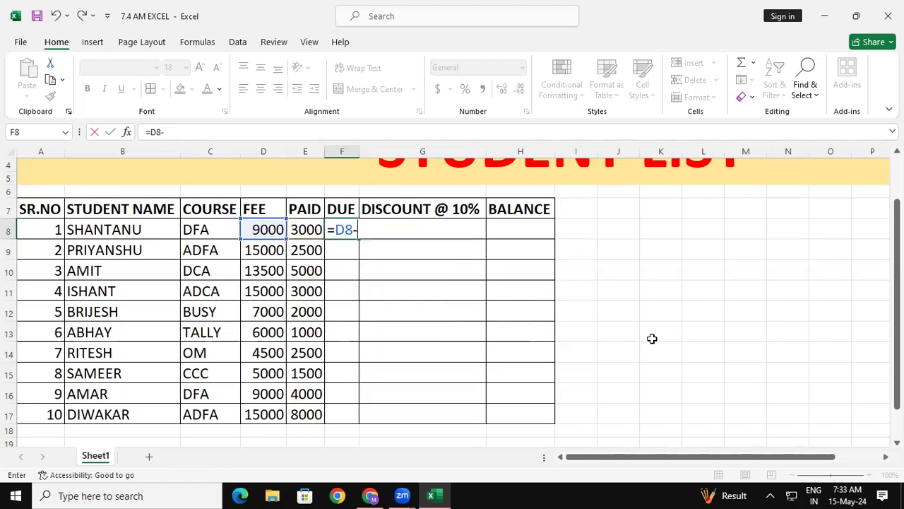
click(308, 230)
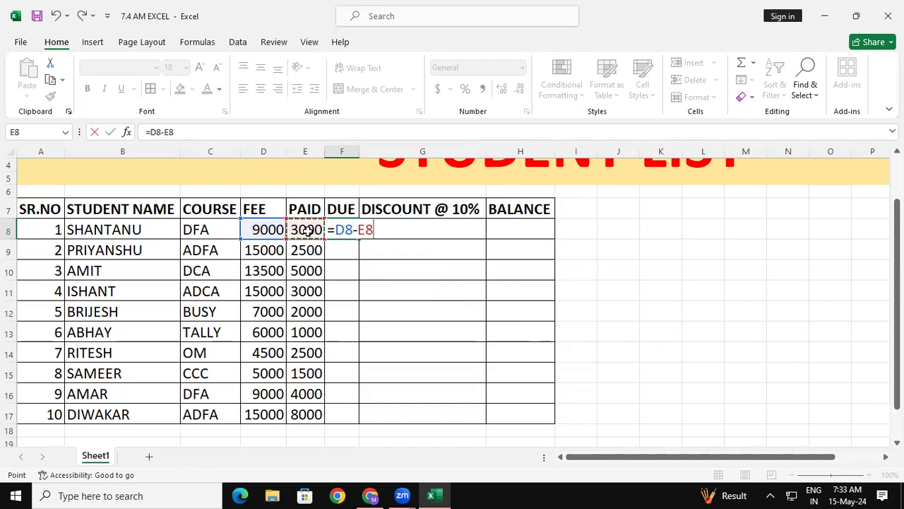
key(Return)
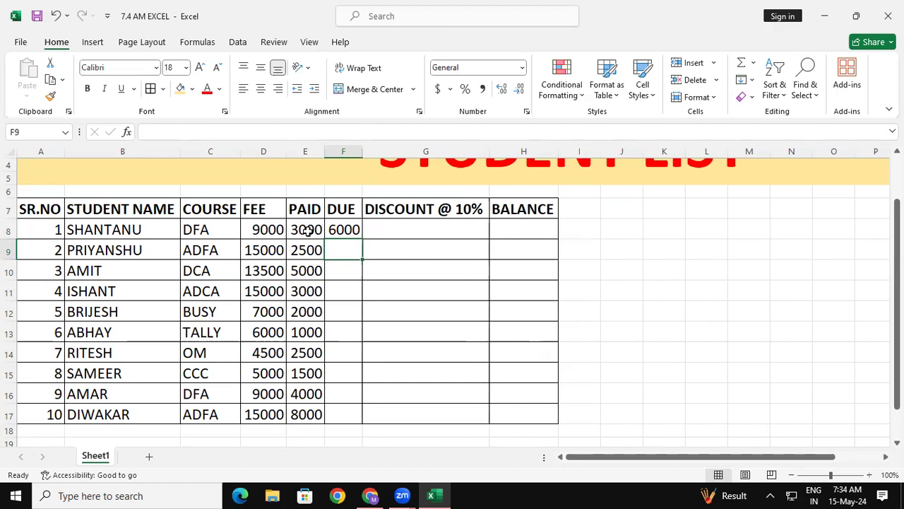
- Fill the due formula from F8 down to F17 and autofit the width of column F
click(347, 230)
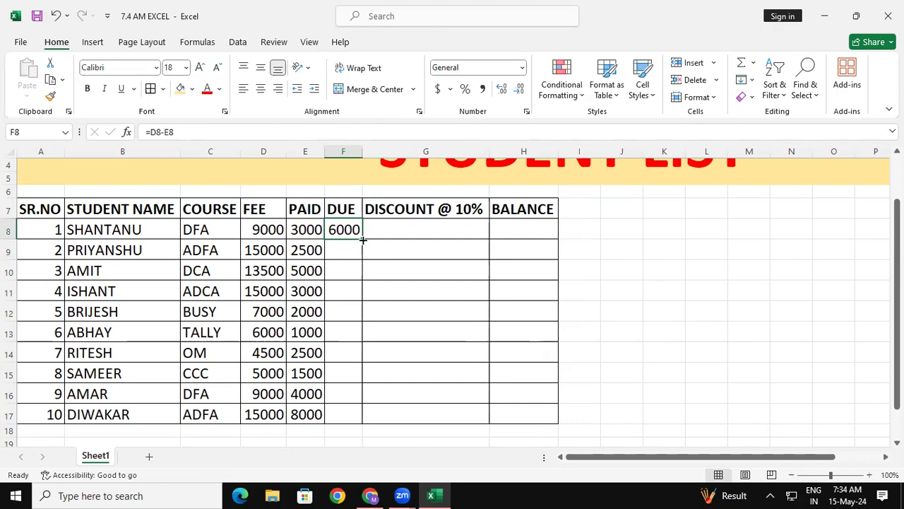
drag(363, 244, 354, 421)
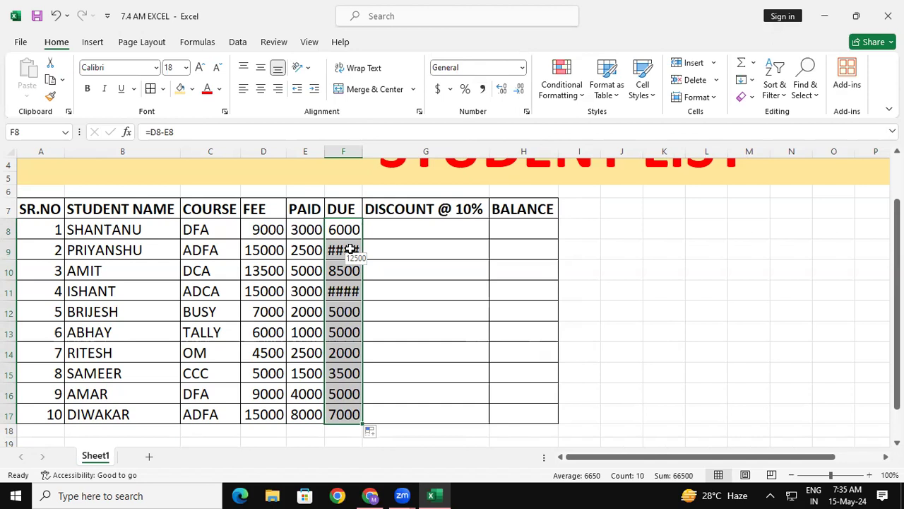
click(339, 150)
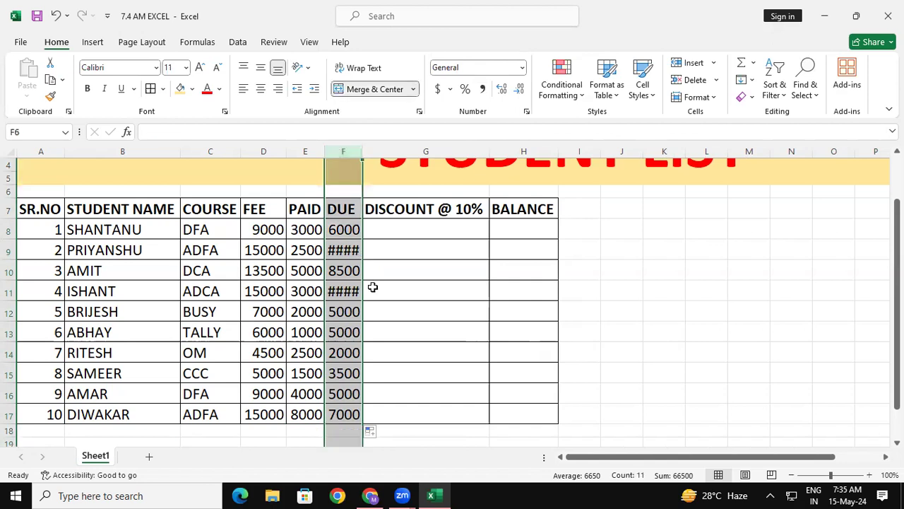
click(385, 231)
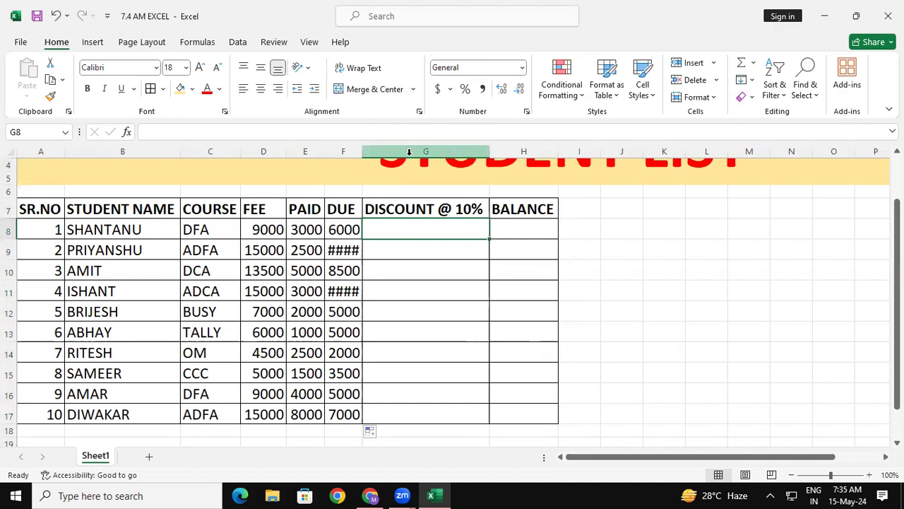
click(346, 148)
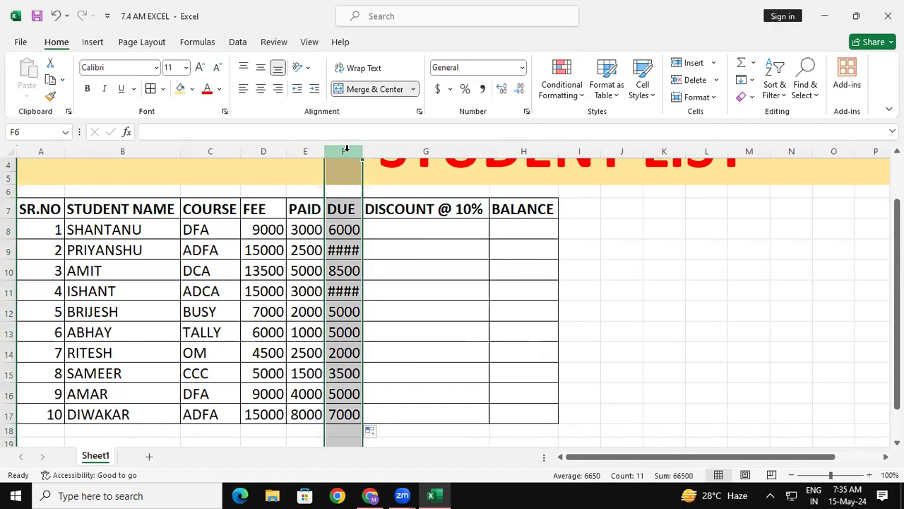
click(385, 148)
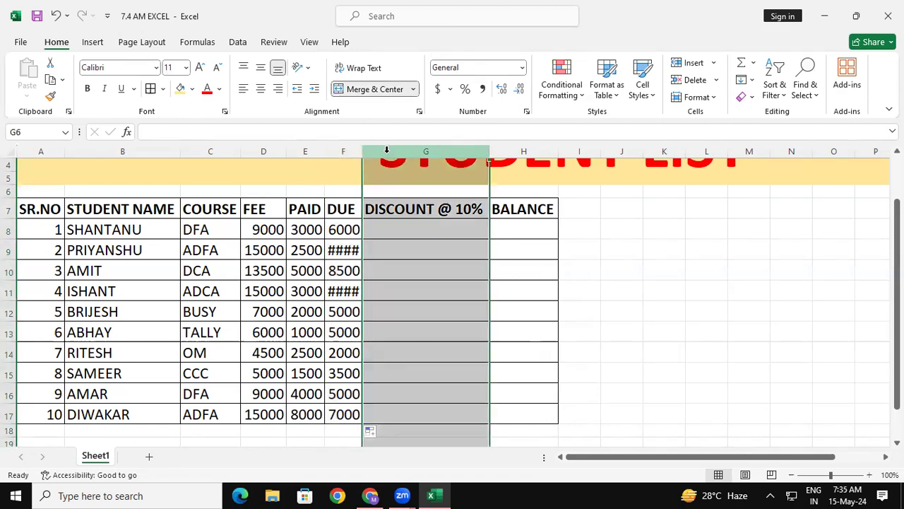
click(347, 150)
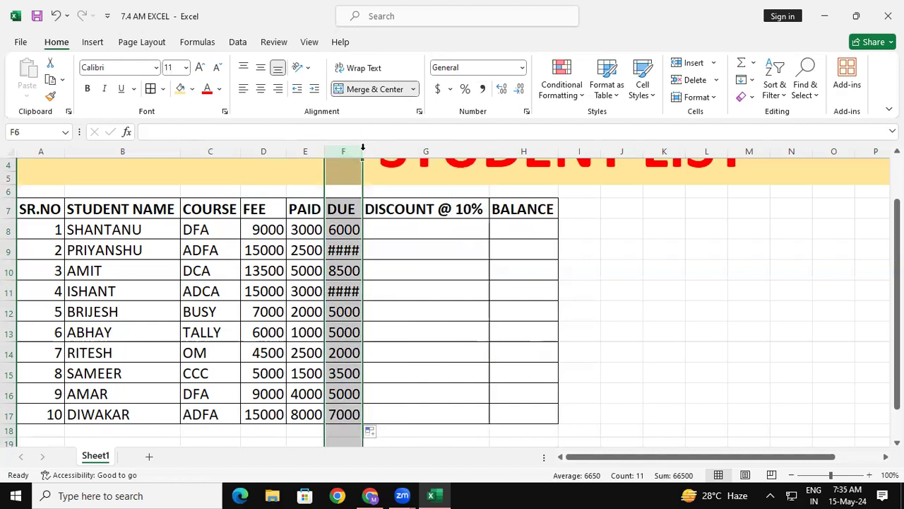
double_click(362, 149)
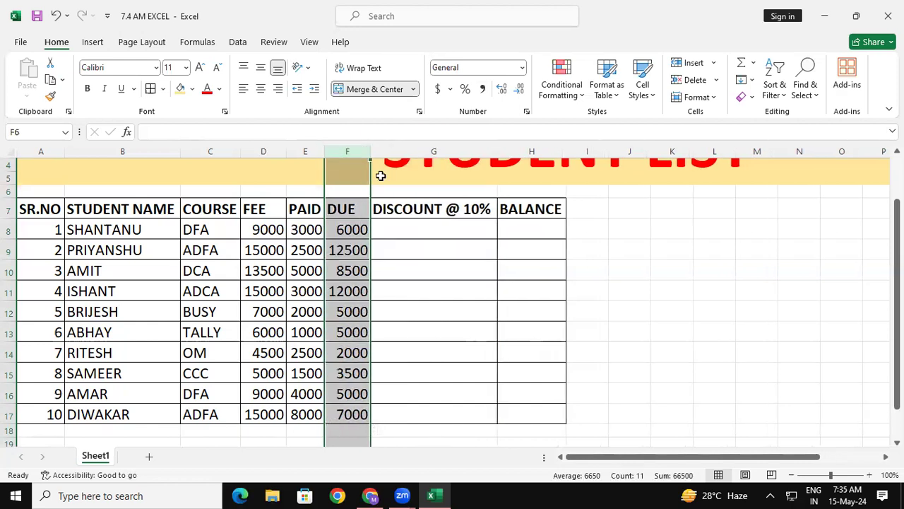
- Change the first student's paid amount in cell E8 to 4500
click(407, 229)
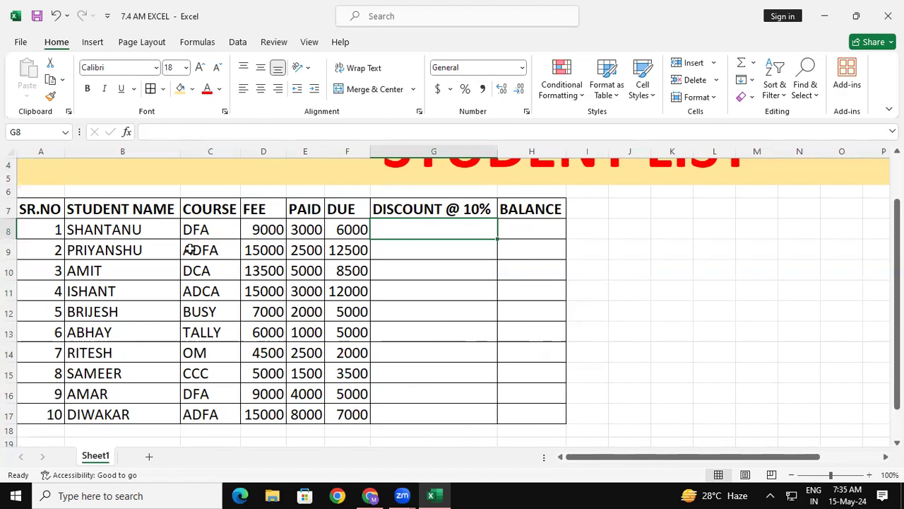
click(311, 230)
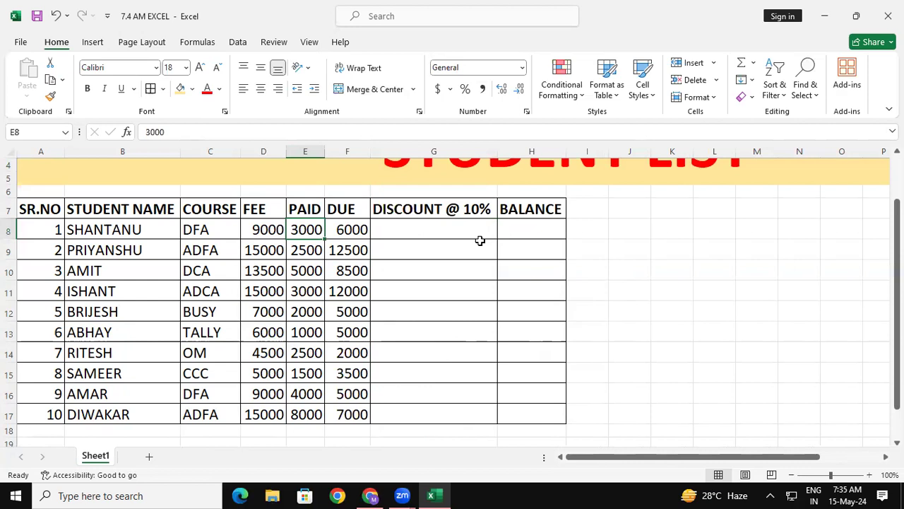
text(4500)
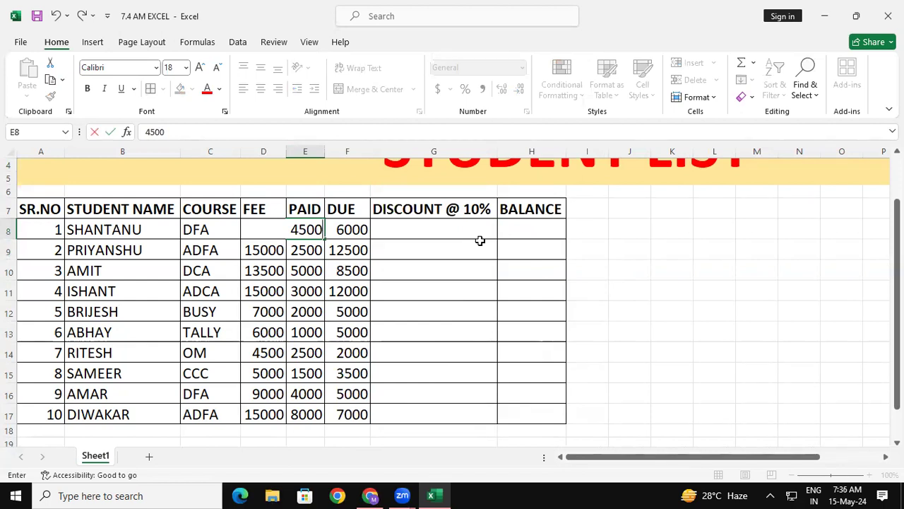
key(Return)
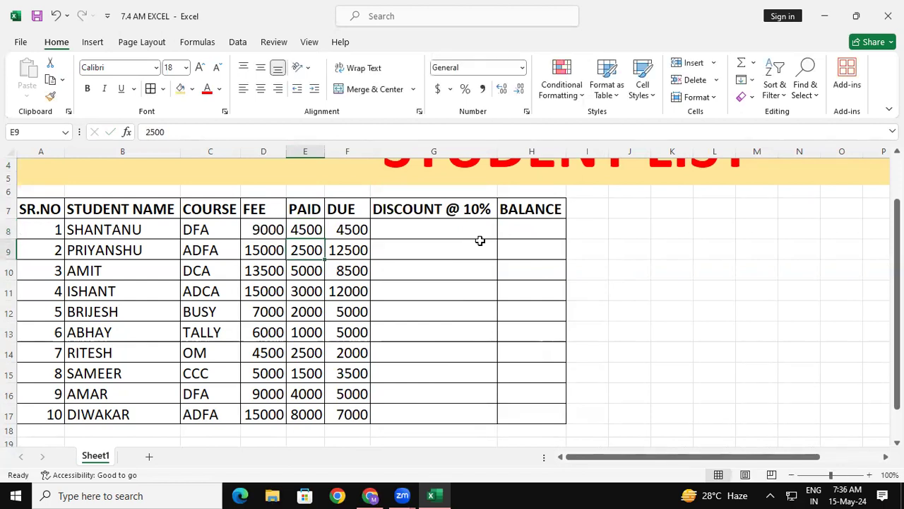
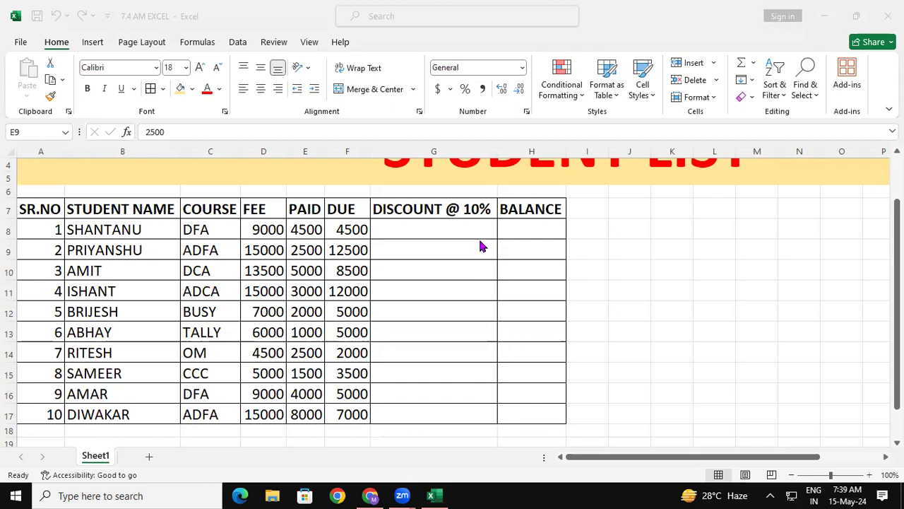
- Handwrite the discount formula "Amt X Rate / 100" in red beside the table as an on-screen annotation
drag(522, 233, 517, 256)
drag(520, 232, 539, 256)
drag(525, 248, 578, 252)
drag(586, 249, 596, 248)
drag(579, 234, 594, 229)
mouse_move(635, 206)
mouse_down()
mouse_move(619, 245)
mouse_move(643, 244)
mouse_move(656, 225)
mouse_move(657, 238)
mouse_up()
mouse_move(655, 209)
mouse_down()
mouse_move(668, 208)
mouse_move(676, 233)
mouse_move(690, 221)
mouse_move(700, 226)
mouse_up()
mouse_move(706, 194)
mouse_down()
mouse_move(708, 230)
mouse_move(718, 206)
mouse_move(727, 200)
mouse_move(736, 211)
mouse_up()
drag(555, 276, 714, 242)
drag(599, 272, 605, 301)
drag(615, 277, 612, 275)
mouse_move(630, 274)
mouse_down()
mouse_move(627, 282)
mouse_move(640, 270)
mouse_up()
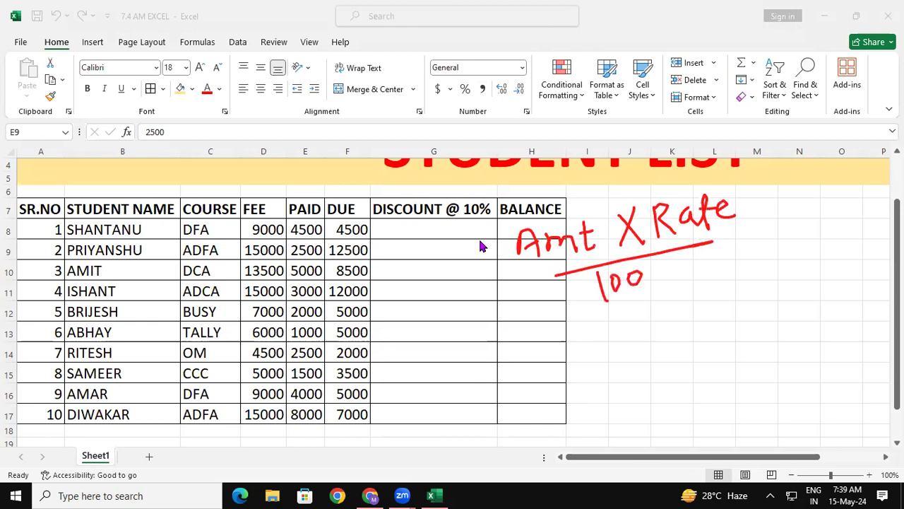
- Handwrite the worked example 4500 X 10 / 100 below the formula and note the answer 450 over cell G8
drag(581, 349, 606, 341)
drag(598, 362, 612, 353)
mouse_move(664, 318)
mouse_down()
mouse_move(661, 345)
mouse_move(648, 333)
mouse_up()
mouse_move(649, 333)
mouse_down()
mouse_move(673, 325)
mouse_move(671, 315)
mouse_move(677, 330)
mouse_up()
drag(674, 311, 705, 311)
mouse_move(705, 310)
mouse_down()
mouse_move(693, 301)
mouse_move(707, 311)
mouse_move(715, 293)
mouse_up()
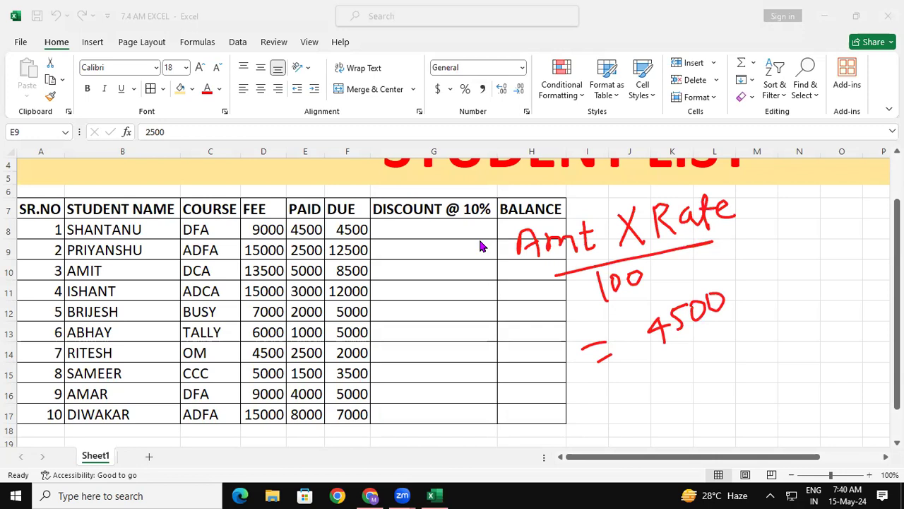
drag(745, 268, 734, 301)
drag(730, 274, 756, 299)
mouse_move(766, 264)
mouse_down()
mouse_move(775, 289)
mouse_move(785, 278)
mouse_move(783, 259)
mouse_up()
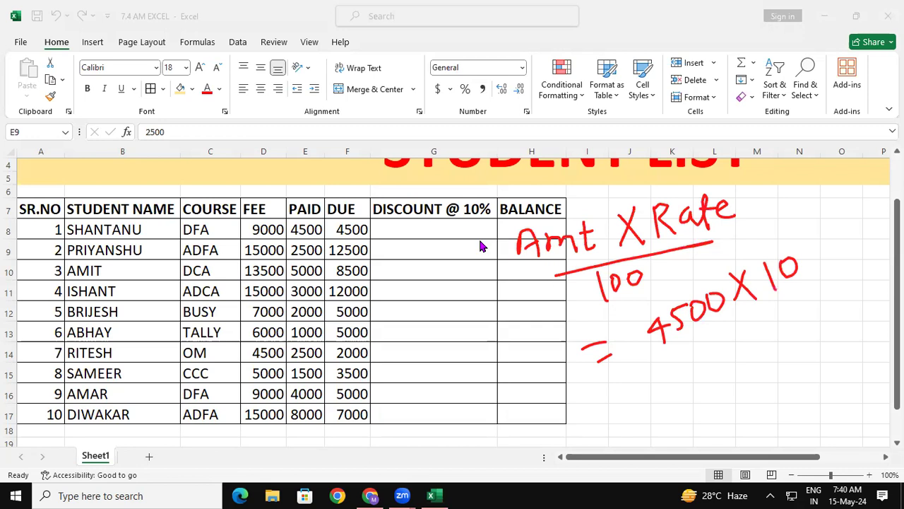
drag(678, 359, 787, 290)
mouse_move(715, 343)
mouse_down()
mouse_move(730, 367)
mouse_move(736, 339)
mouse_move(758, 344)
mouse_move(753, 328)
mouse_move(790, 307)
mouse_move(697, 327)
mouse_move(720, 279)
mouse_up()
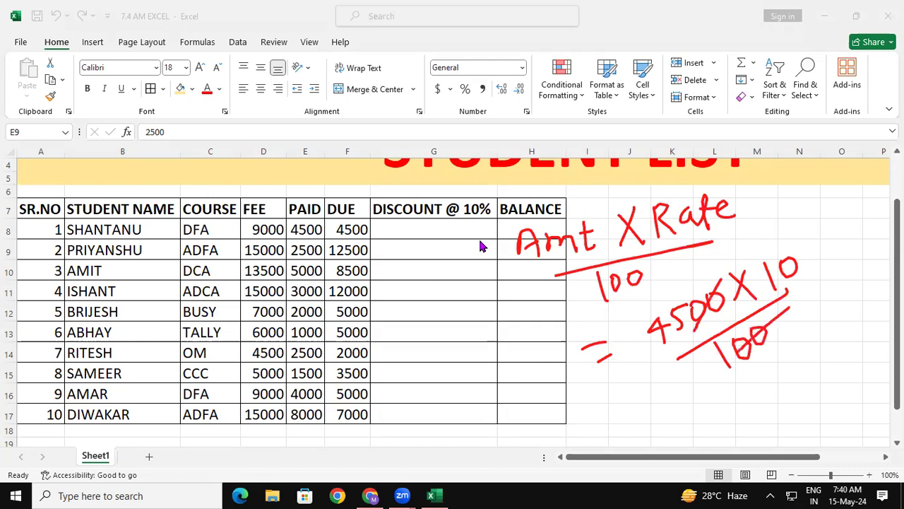
mouse_move(668, 311)
mouse_down()
mouse_move(692, 264)
mouse_move(772, 259)
mouse_up()
mouse_move(822, 223)
mouse_down()
mouse_move(834, 246)
mouse_move(849, 210)
mouse_move(842, 224)
mouse_up()
drag(866, 199, 864, 205)
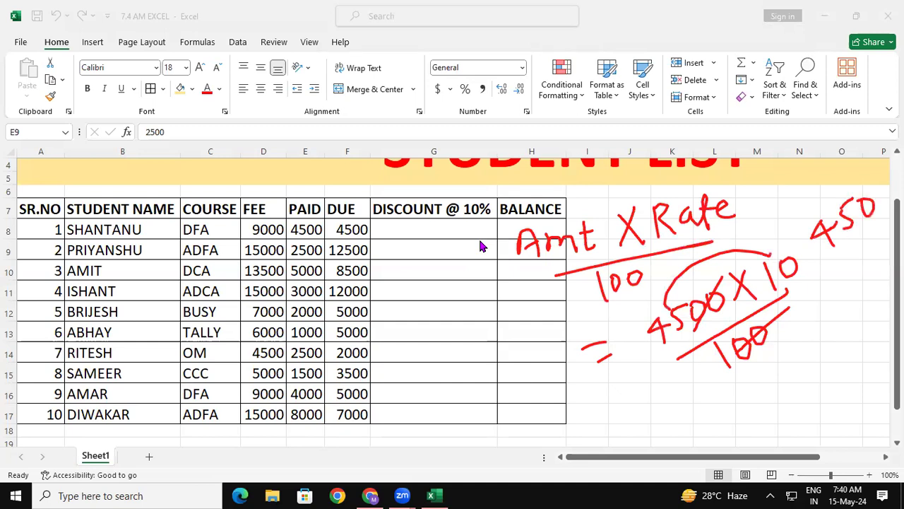
mouse_move(402, 221)
mouse_down()
mouse_move(401, 245)
mouse_move(430, 222)
mouse_move(440, 228)
mouse_up()
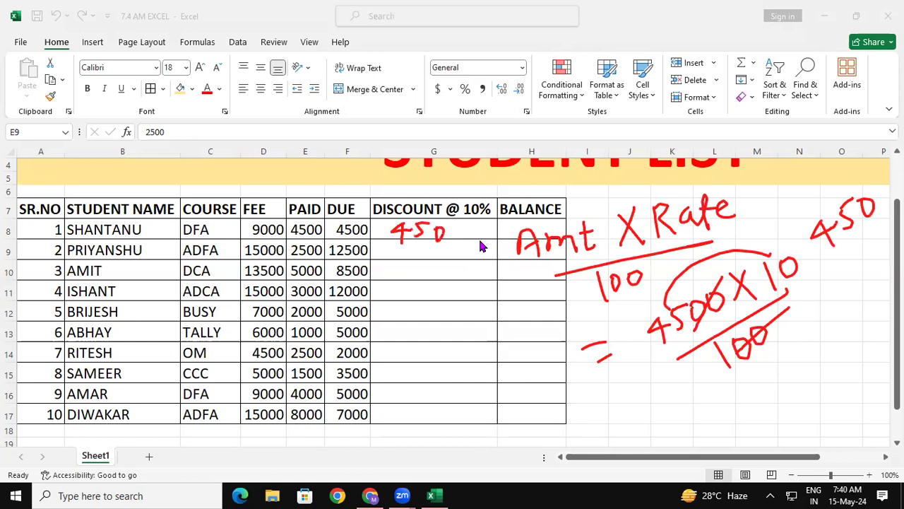
- Circle the handwritten formula, and erase all annotations to return to the worksheet
drag(789, 247, 773, 279)
mouse_move(721, 185)
mouse_down()
mouse_move(625, 169)
mouse_move(513, 195)
mouse_move(510, 290)
mouse_move(587, 318)
mouse_move(655, 286)
mouse_move(714, 246)
mouse_move(740, 192)
mouse_move(693, 176)
mouse_up()
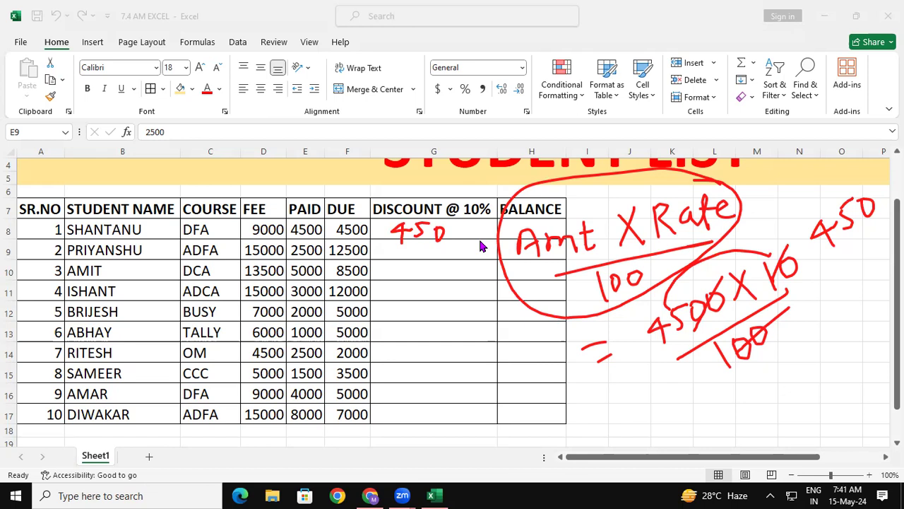
key(e)
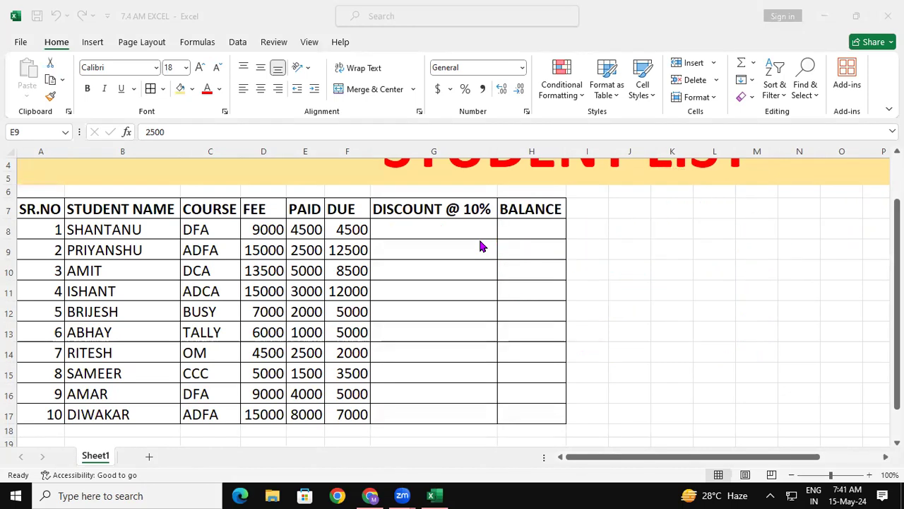
key(Escape)
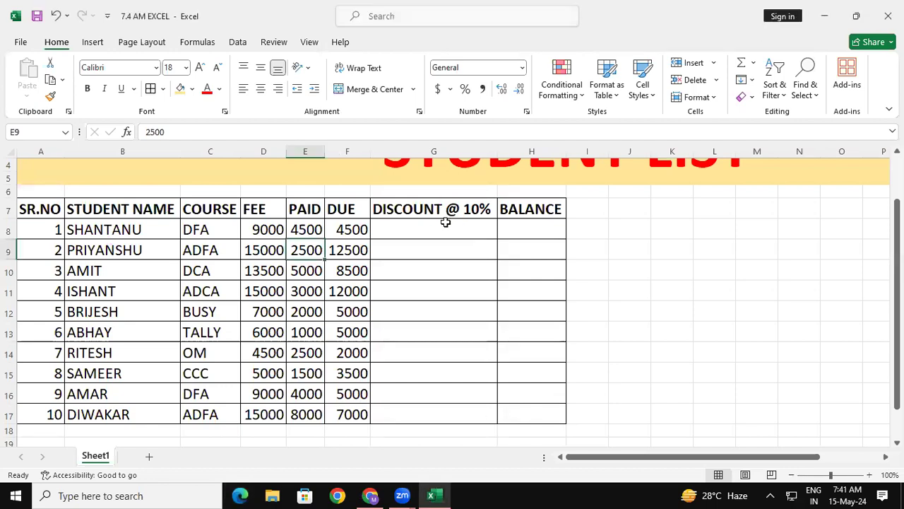
- Enter the formula =F8*10/100 in cell G8 to calculate the first student's 10% discount
click(446, 222)
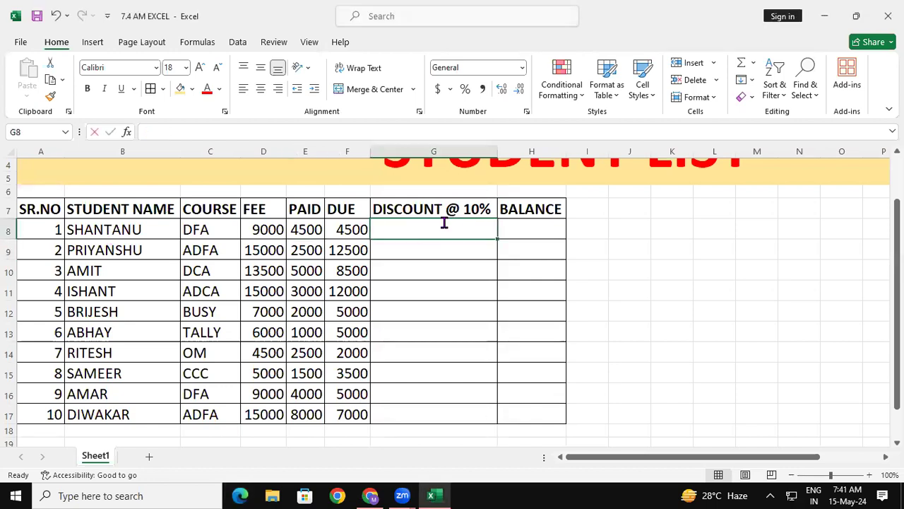
text(=)
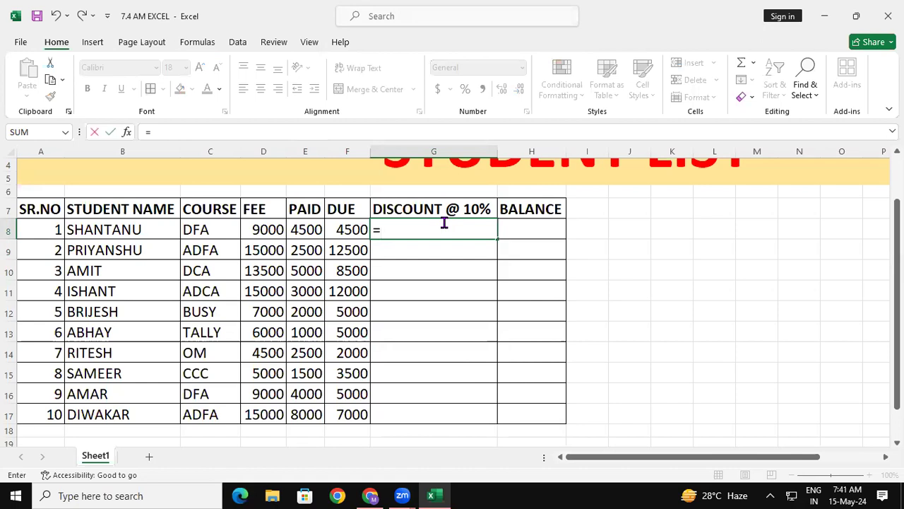
click(342, 227)
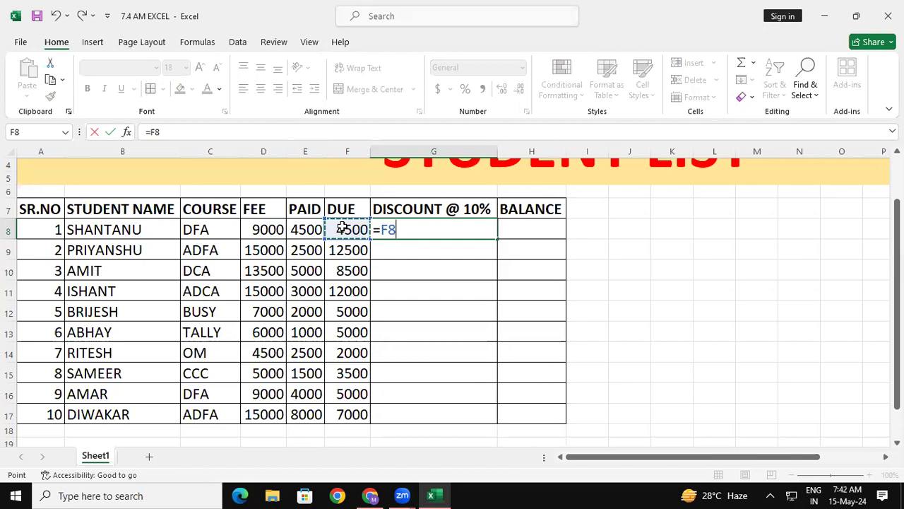
text(*)
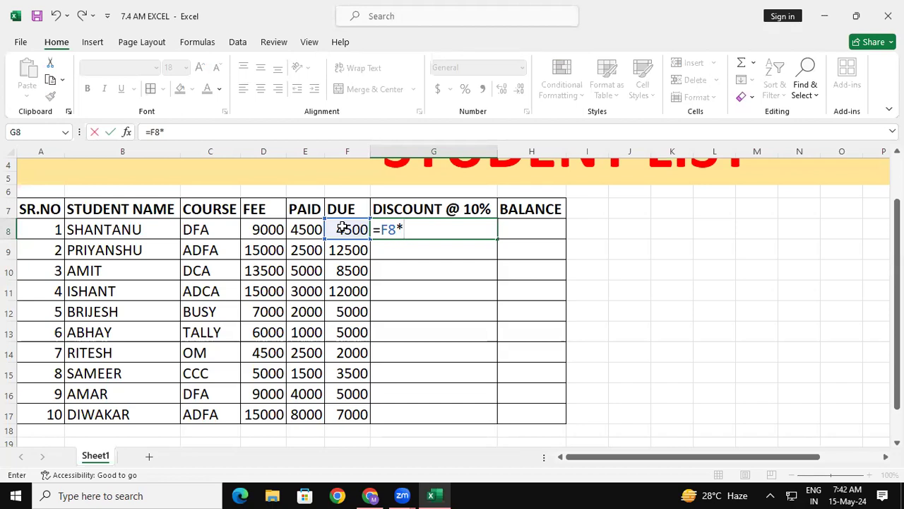
text(10)
text(/100)
key(Return)
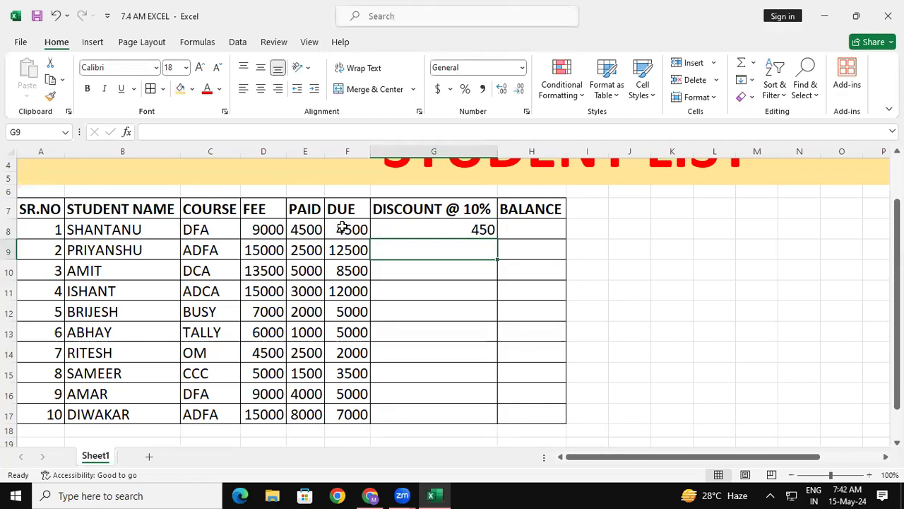
- Re-enter the 10% discount formula =F8*10/100 in cell G8
key(Up)
text(=)
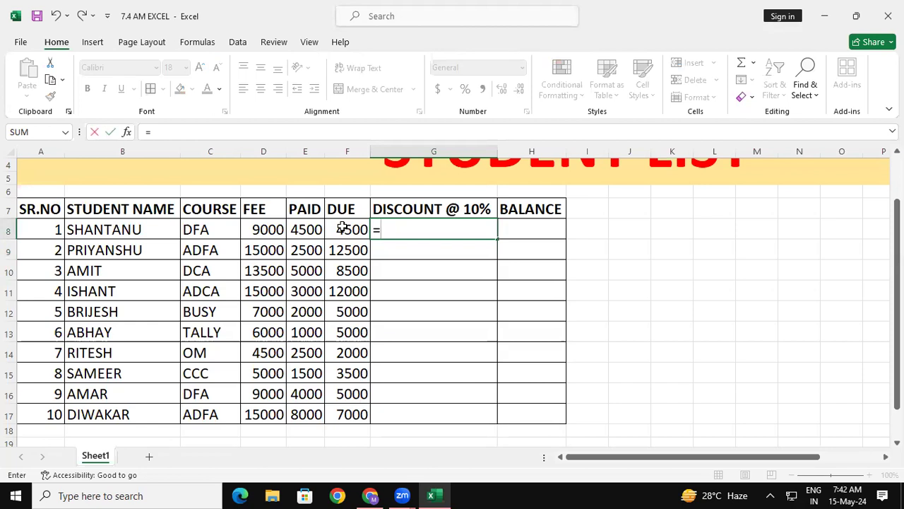
click(342, 228)
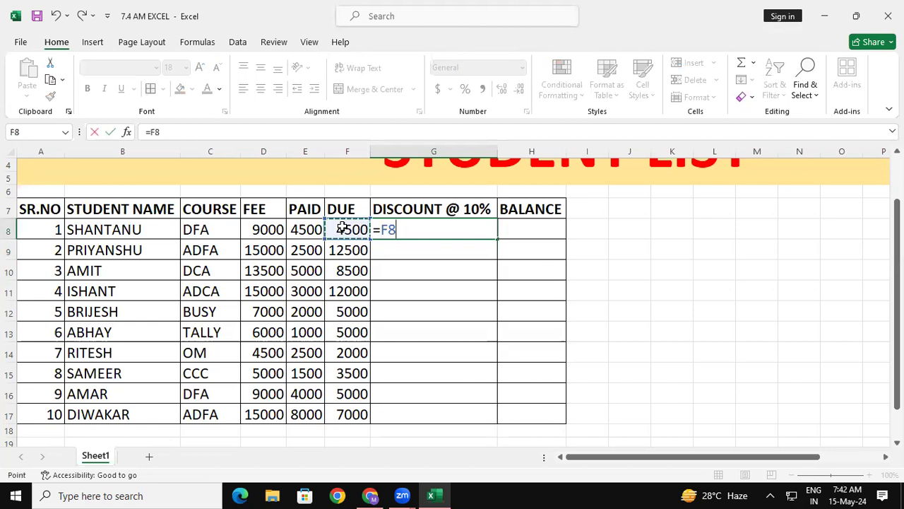
text(*10)
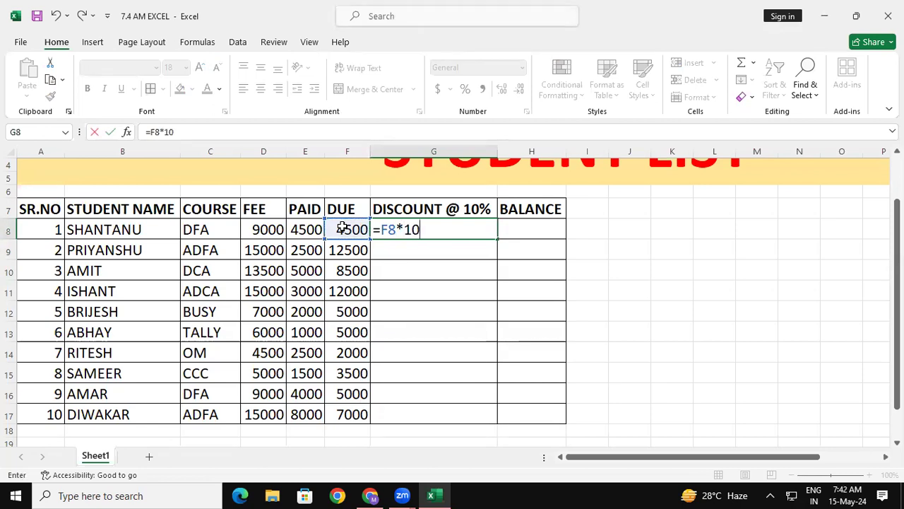
text(/100)
key(Return)
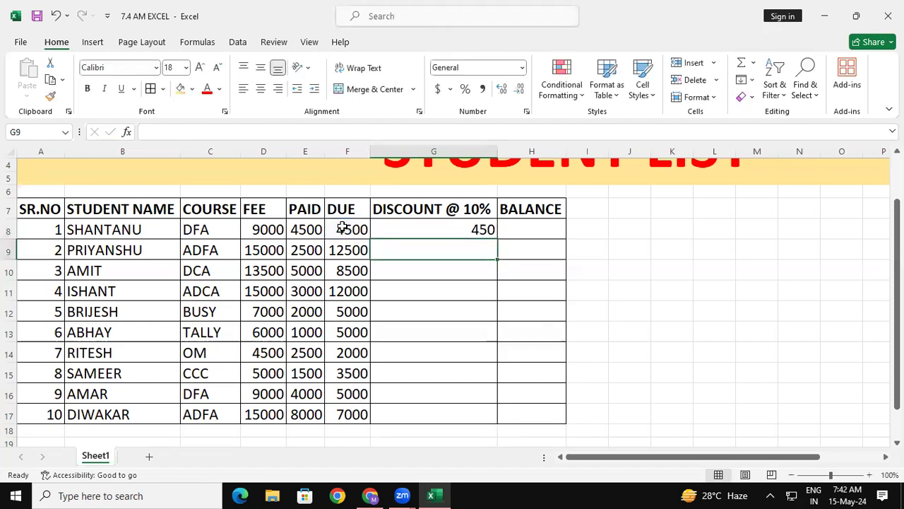
- Fill the discount formula from G8 down to G17 for all ten students
click(486, 237)
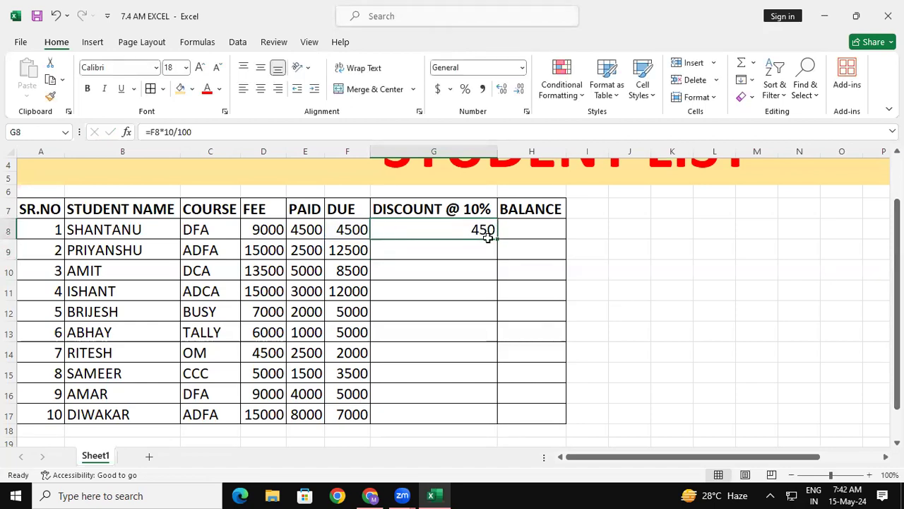
drag(498, 238, 473, 415)
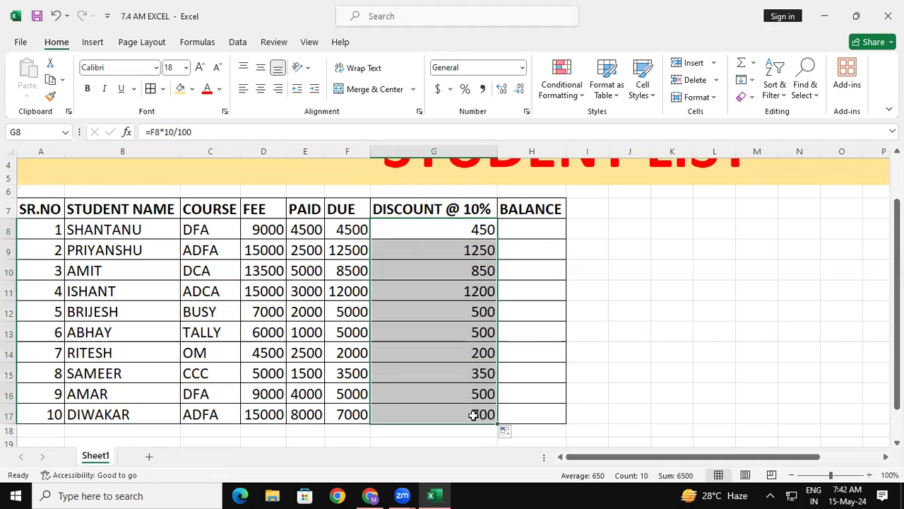
click(664, 277)
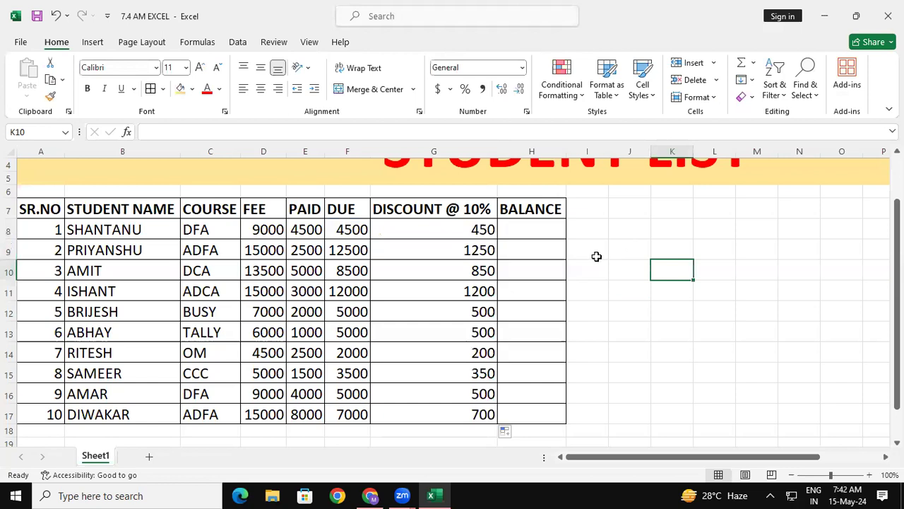
- Enter the formula =F8-G8 in cell H8 to calculate the first student's balance
click(706, 233)
click(347, 229)
click(419, 222)
click(527, 228)
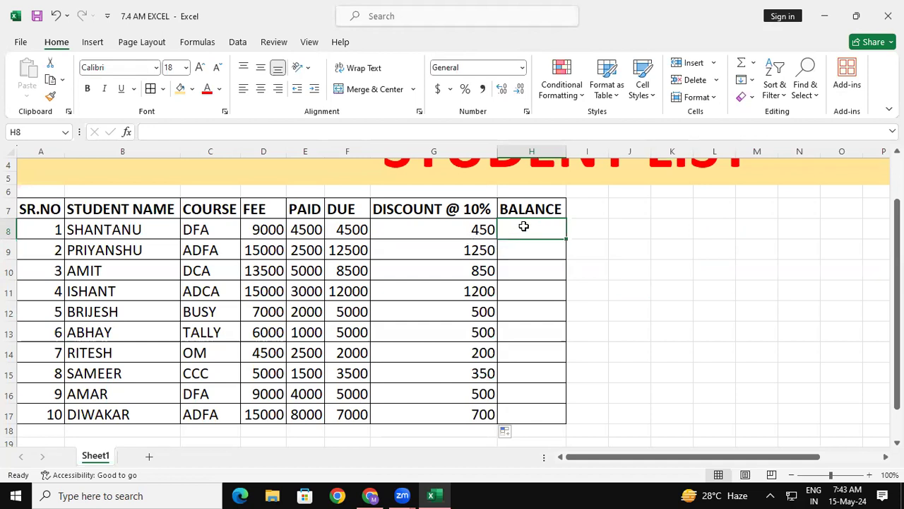
text(=)
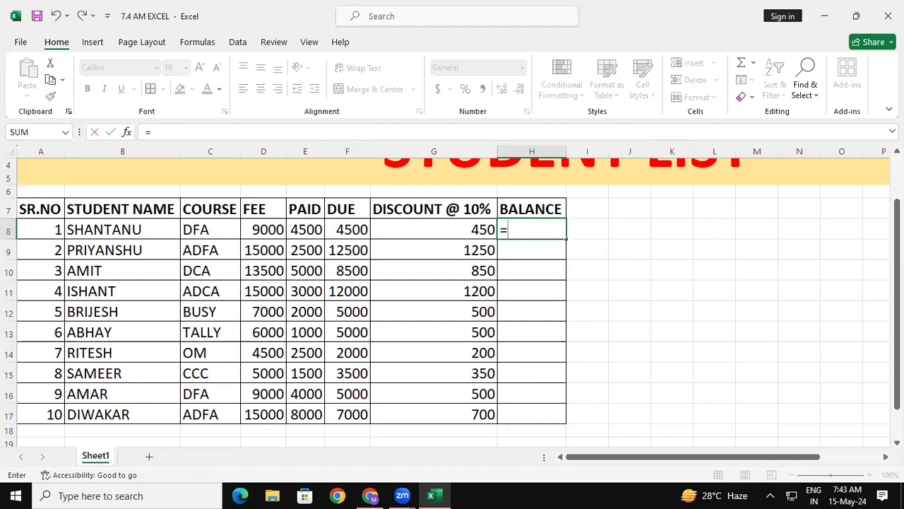
click(339, 229)
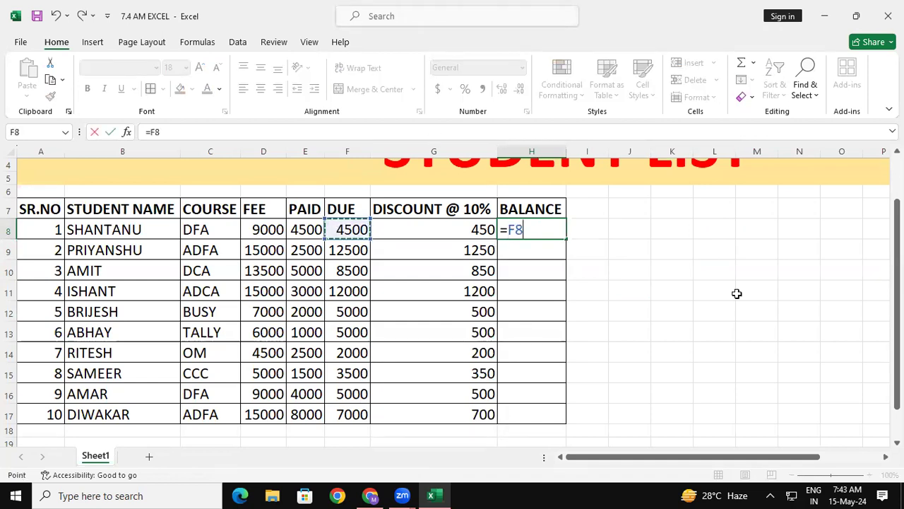
text(-)
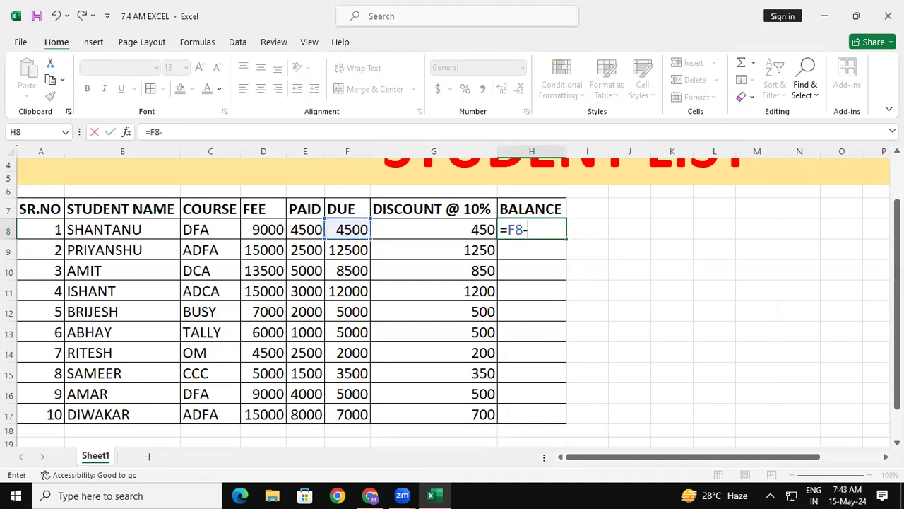
click(477, 228)
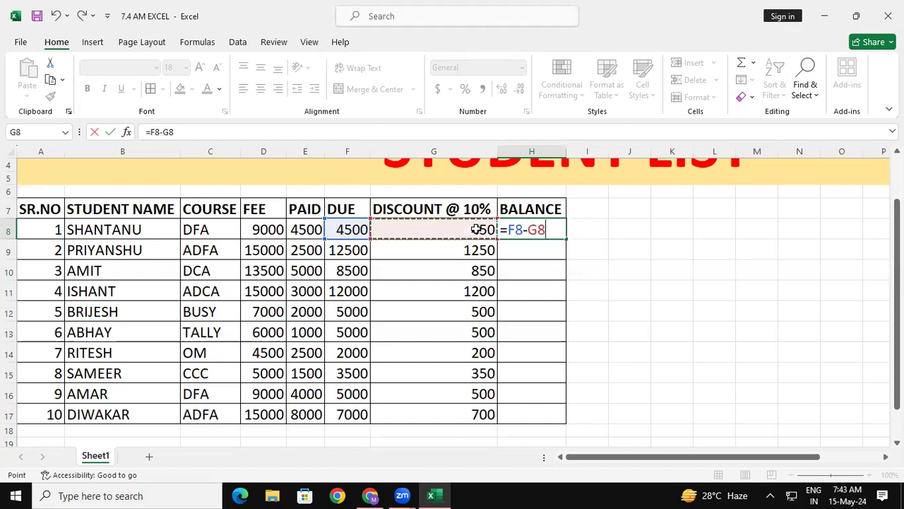
key(Return)
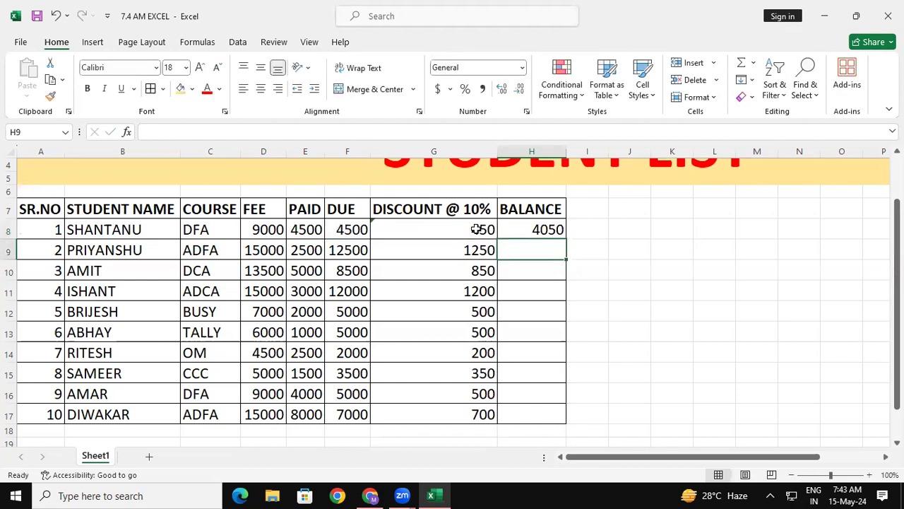
- Fill the balance formula from H8 down to H17 for all ten students
click(537, 229)
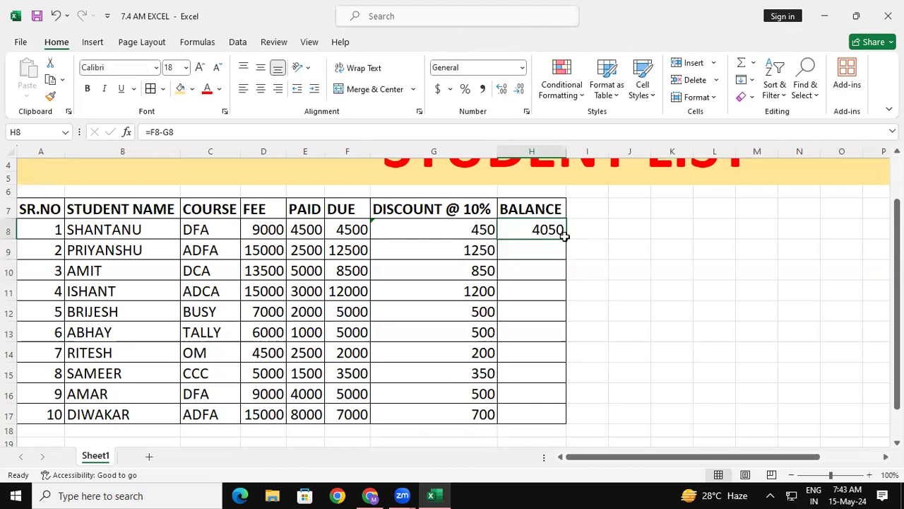
drag(564, 238, 549, 416)
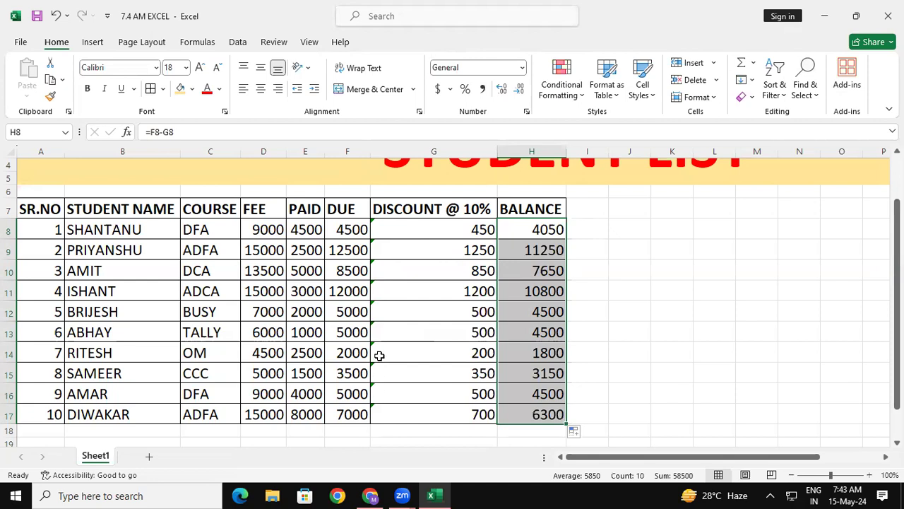
- Ignore the inconsistent formula errors flagged on the discount cells G8:G17
drag(424, 234, 430, 415)
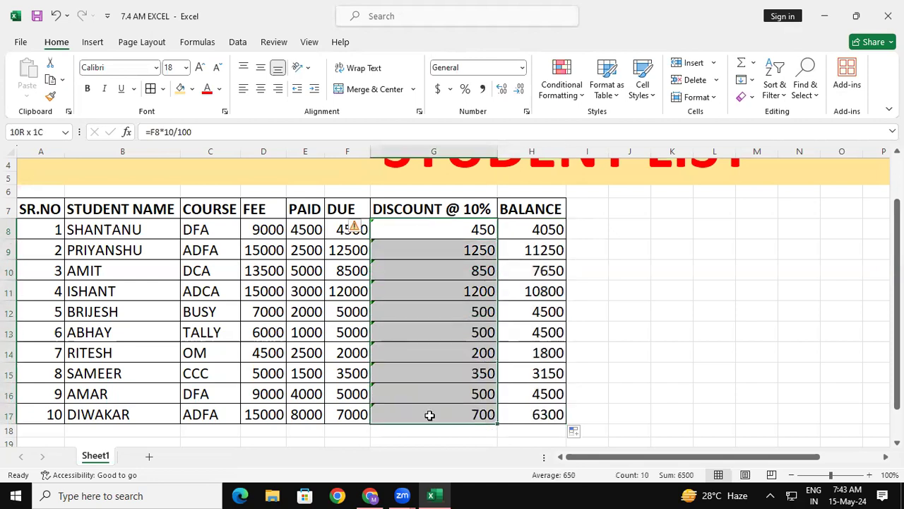
click(360, 230)
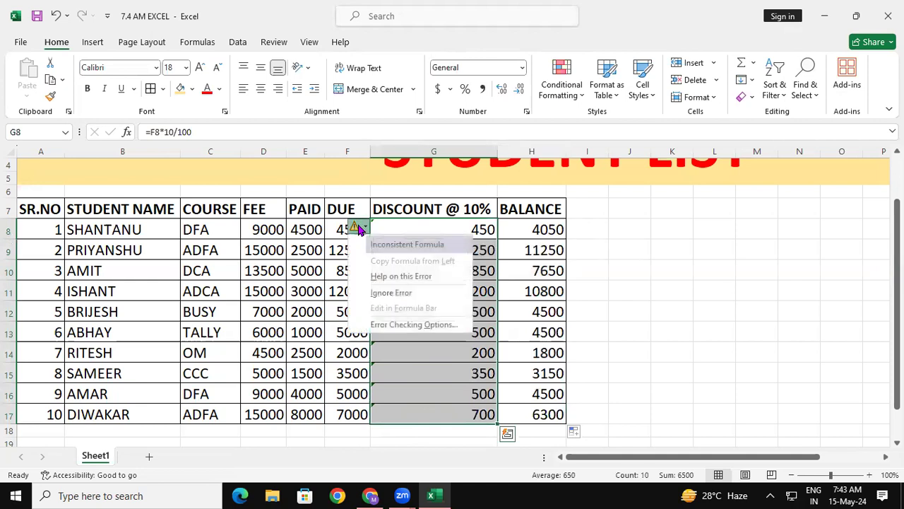
click(385, 294)
click(678, 309)
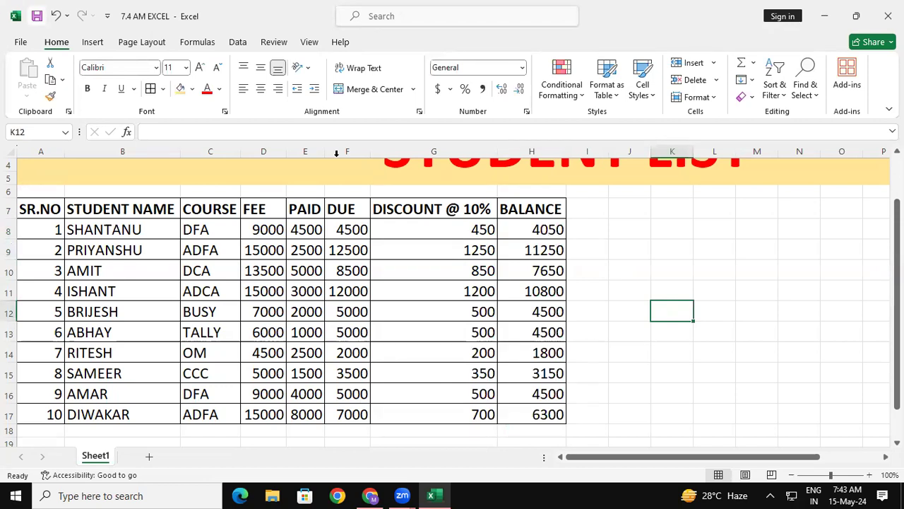
- Review the student table's headings, serial numbers, names, courses and fees, and the due formula in F8
click(804, 287)
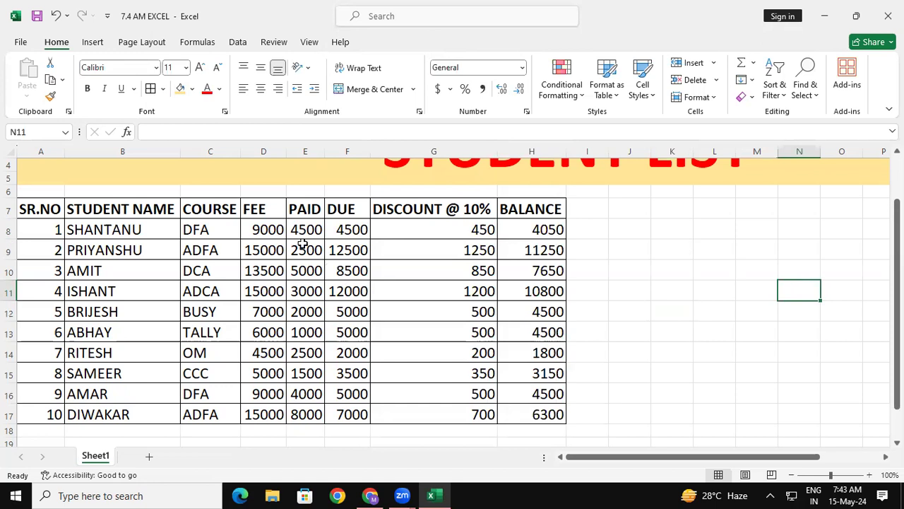
drag(898, 364, 897, 319)
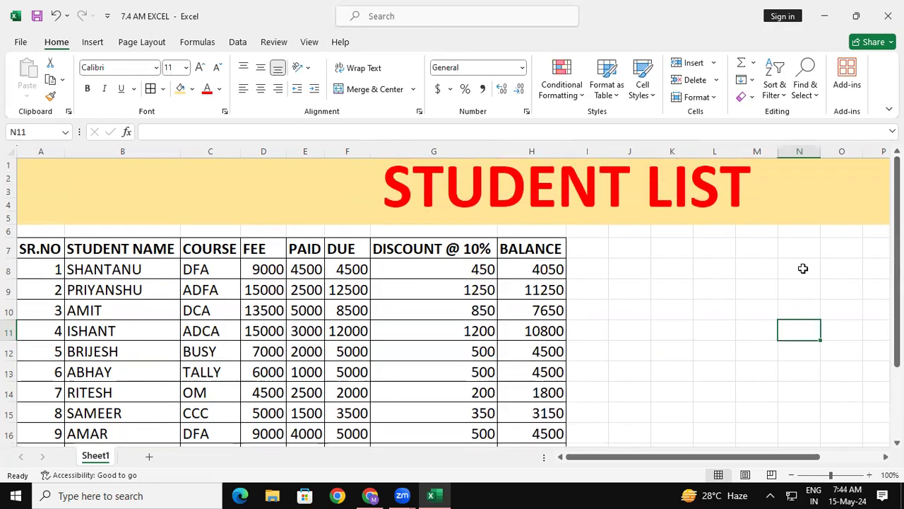
drag(32, 251, 535, 256)
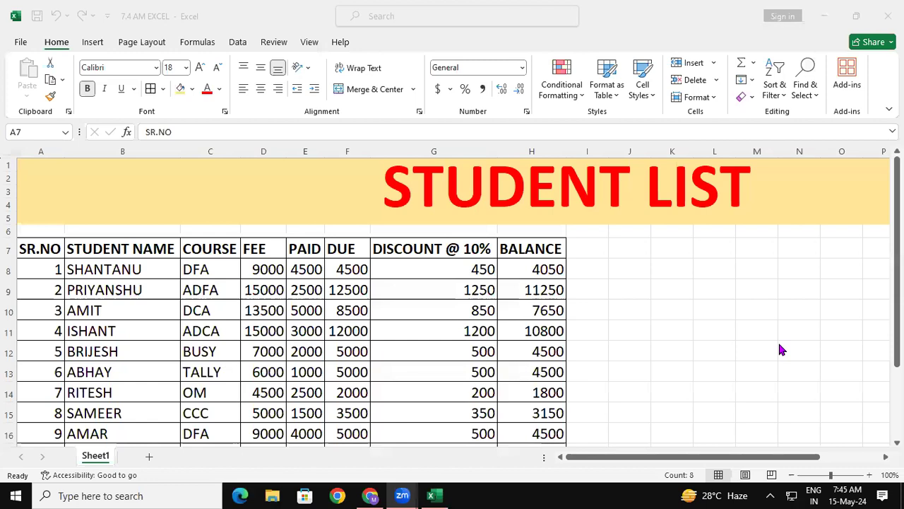
drag(54, 269, 52, 340)
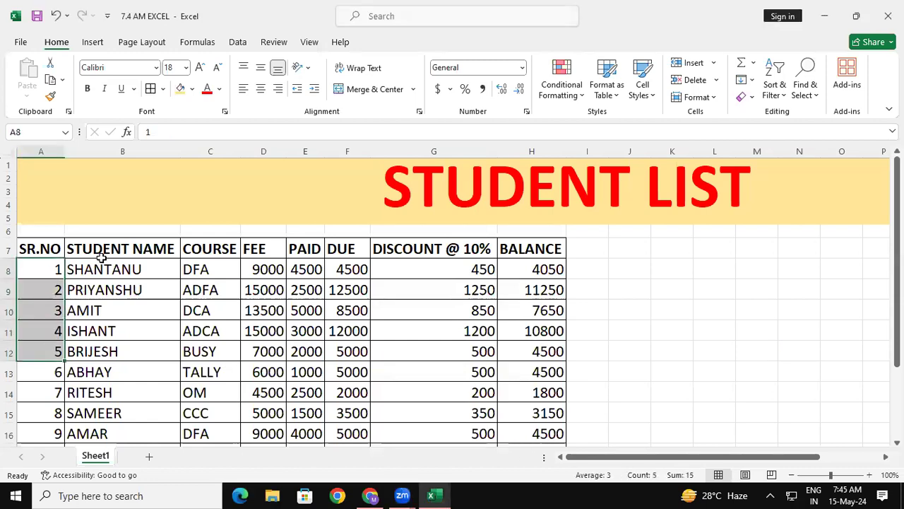
drag(102, 269, 111, 369)
drag(210, 290, 212, 394)
drag(247, 293, 292, 413)
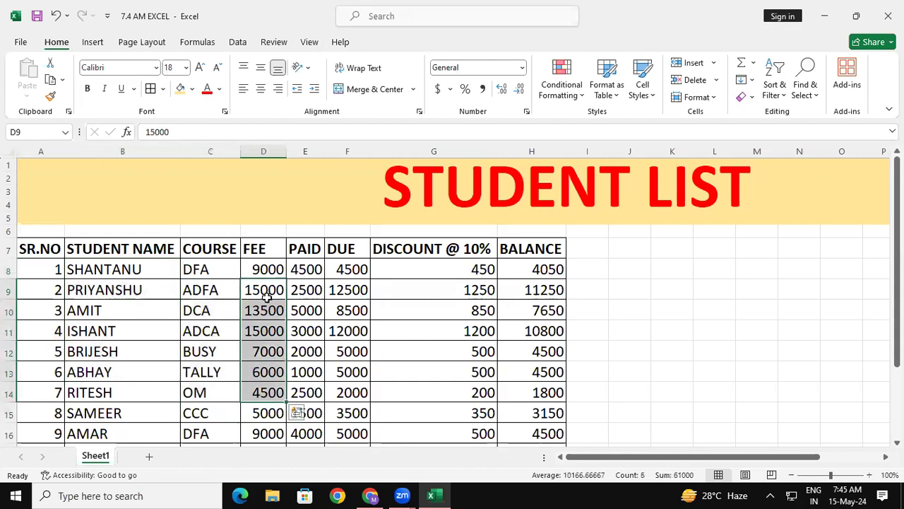
click(279, 266)
click(346, 267)
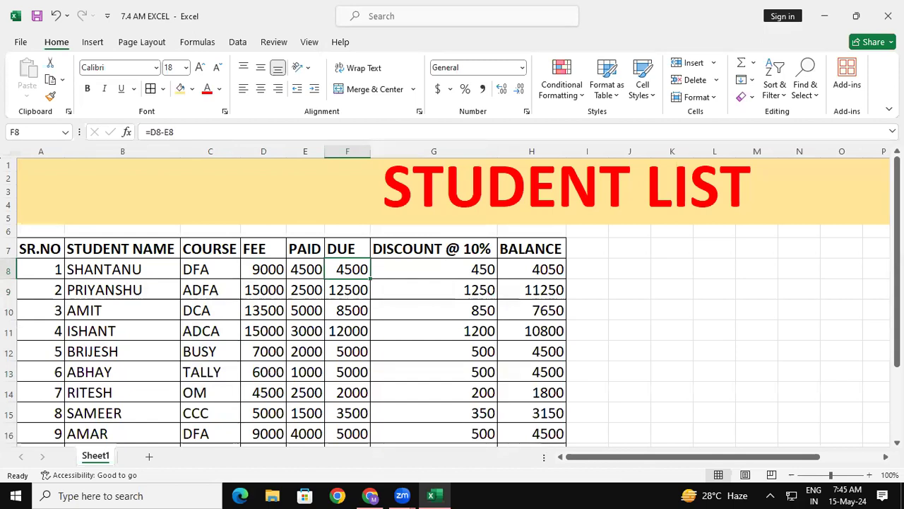
- Handwrite an underlined "Due" note beside the table reading "= Select Fee Amt − Select Paid Amt" and "Enter", then erase the annotation
drag(634, 235, 635, 256)
mouse_move(627, 236)
mouse_down()
mouse_move(651, 246)
mouse_move(633, 256)
mouse_move(700, 253)
mouse_up()
drag(617, 267, 708, 267)
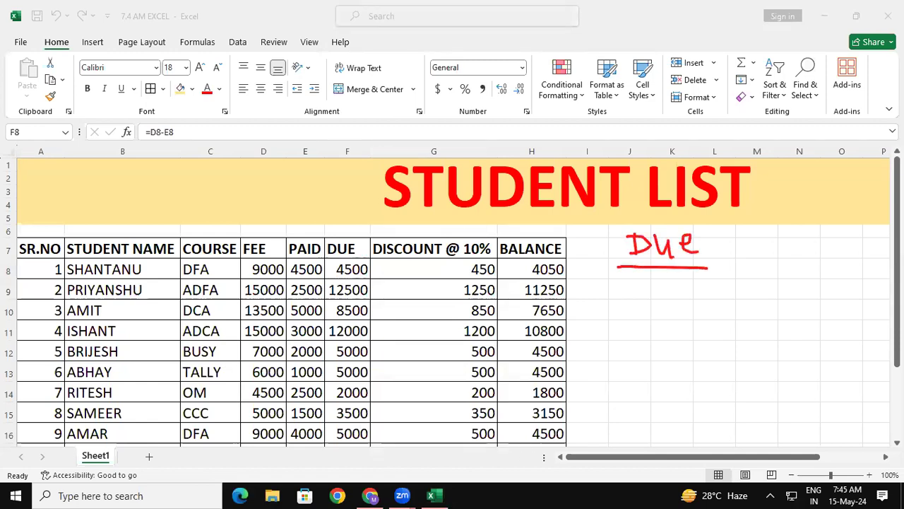
mouse_move(584, 315)
mouse_down()
mouse_move(604, 314)
mouse_move(596, 329)
mouse_move(609, 329)
mouse_up()
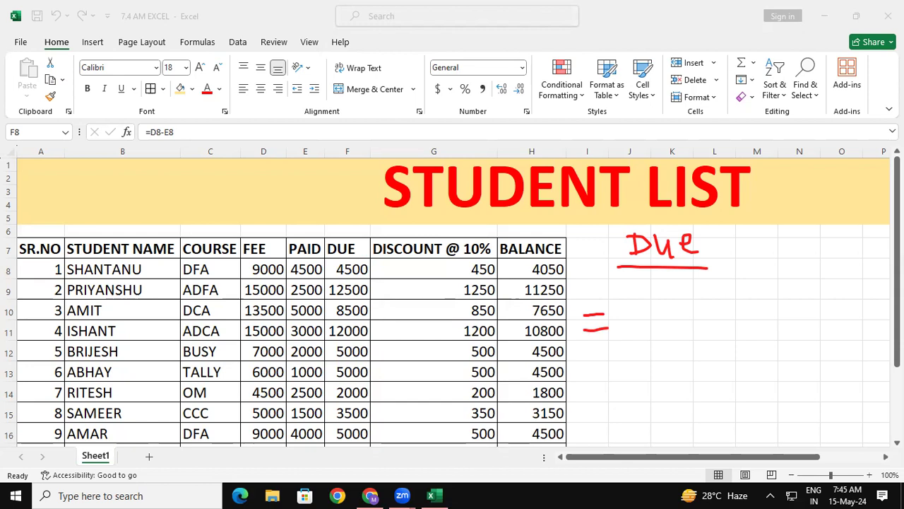
mouse_move(631, 304)
mouse_down()
mouse_move(618, 327)
mouse_move(693, 319)
mouse_move(703, 300)
mouse_move(716, 318)
mouse_move(731, 289)
mouse_move(725, 305)
mouse_up()
mouse_move(730, 306)
mouse_down()
mouse_move(773, 307)
mouse_move(774, 294)
mouse_up()
mouse_move(776, 304)
mouse_down()
mouse_move(780, 290)
mouse_move(804, 304)
mouse_move(800, 286)
mouse_move(843, 292)
mouse_up()
mouse_move(745, 326)
mouse_down()
mouse_move(732, 349)
mouse_move(795, 338)
mouse_move(825, 345)
mouse_up()
mouse_move(819, 320)
mouse_down()
mouse_move(837, 314)
mouse_move(855, 326)
mouse_move(884, 304)
mouse_move(889, 318)
mouse_move(901, 303)
mouse_move(903, 316)
mouse_up()
mouse_move(746, 385)
mouse_down()
mouse_move(741, 409)
mouse_move(773, 371)
mouse_move(803, 365)
mouse_up()
mouse_move(753, 411)
mouse_down()
mouse_move(810, 386)
mouse_move(831, 387)
mouse_up()
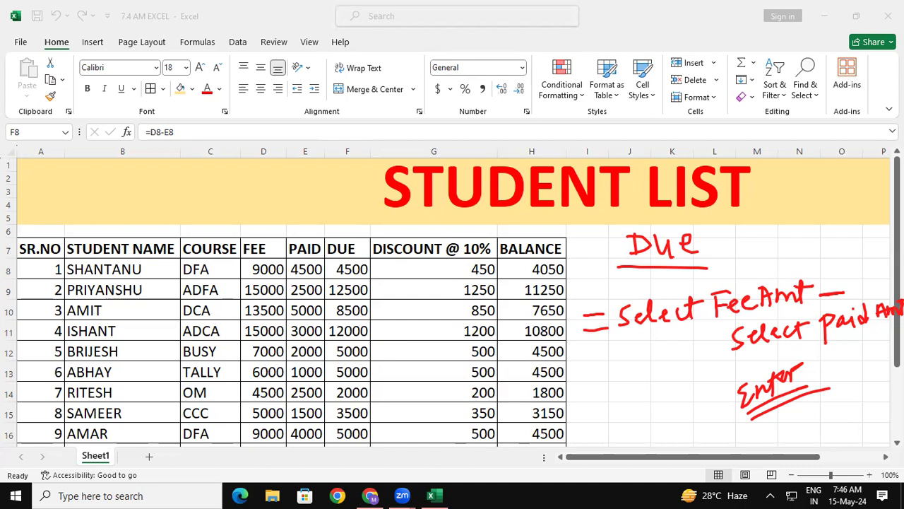
key(e)
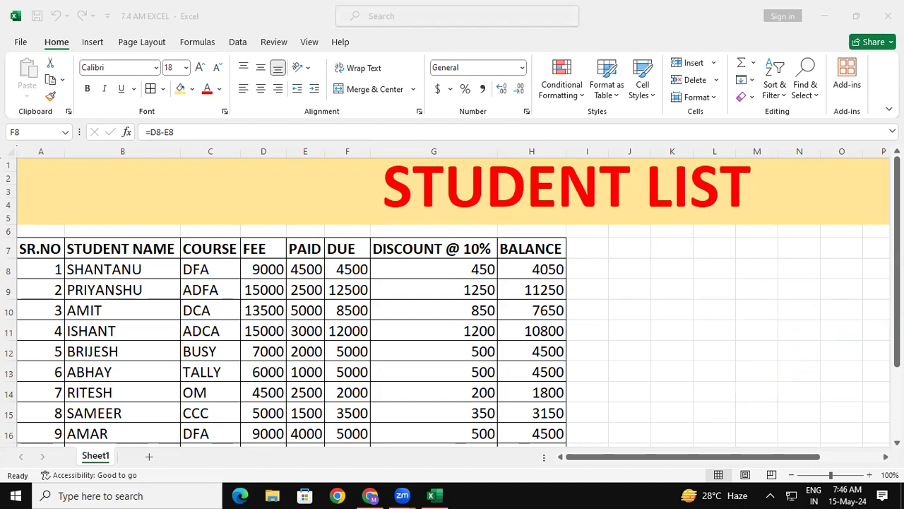
- Handwrite the heading "Discount" beside the table with the formula "= Sel Due Amt * 10/100" under it
mouse_move(672, 242)
mouse_down()
mouse_move(673, 258)
mouse_move(696, 257)
mouse_up()
click(695, 235)
drag(709, 245, 710, 255)
mouse_move(730, 238)
mouse_down()
mouse_move(733, 255)
mouse_move(744, 245)
mouse_move(736, 242)
mouse_up()
drag(750, 242, 781, 256)
drag(775, 245, 801, 240)
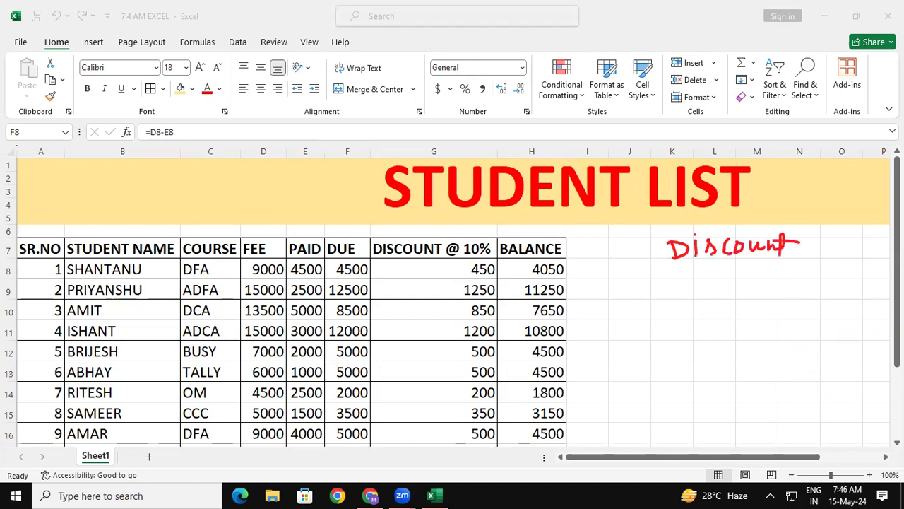
drag(576, 316, 595, 317)
mouse_move(575, 330)
mouse_down()
mouse_move(623, 329)
mouse_move(611, 330)
mouse_up()
drag(627, 319, 644, 321)
drag(646, 304, 650, 327)
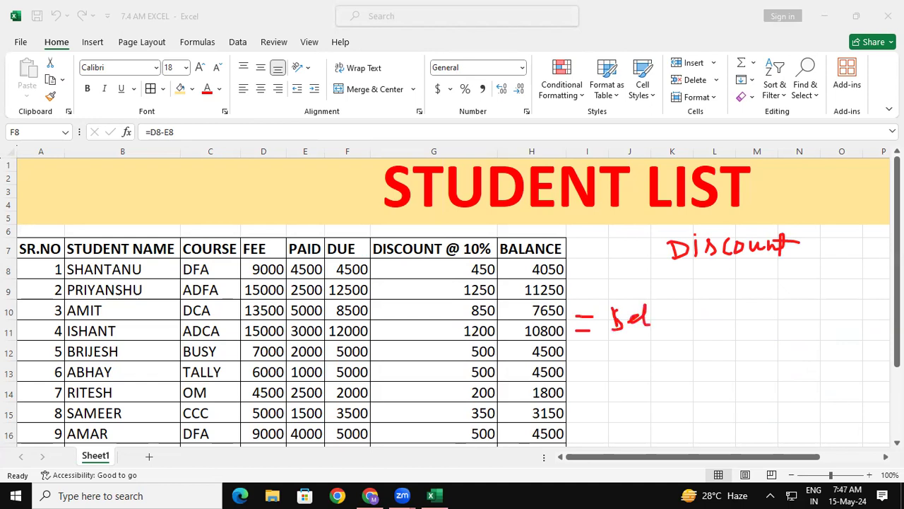
drag(668, 304, 668, 326)
mouse_move(658, 309)
mouse_down()
mouse_move(679, 308)
mouse_move(665, 325)
mouse_move(695, 307)
mouse_move(705, 318)
mouse_move(716, 304)
mouse_move(721, 316)
mouse_up()
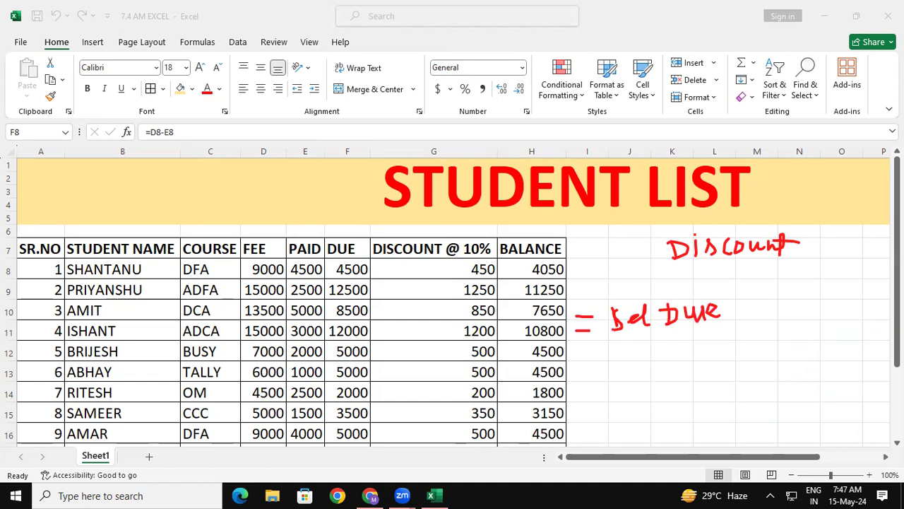
drag(741, 299, 737, 316)
mouse_move(742, 294)
mouse_down()
mouse_move(752, 310)
mouse_move(782, 287)
mouse_move(780, 311)
mouse_move(797, 289)
mouse_move(810, 308)
mouse_move(823, 295)
mouse_move(804, 307)
mouse_move(830, 308)
mouse_move(866, 276)
mouse_move(851, 333)
mouse_up()
drag(873, 288, 876, 303)
drag(864, 294, 891, 290)
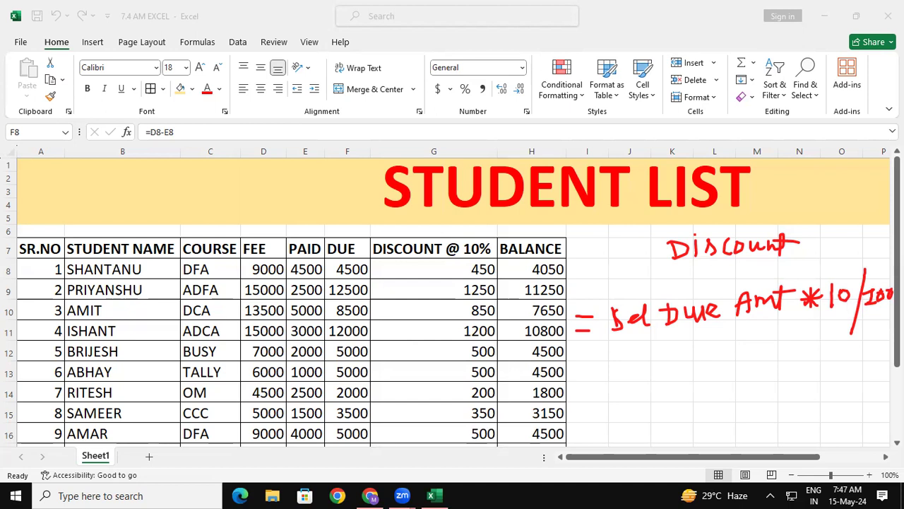
- Handwrite the general percentage formula "= Sel Amt * Rate / 100" below the discount formula and draw a box around it
mouse_move(573, 383)
mouse_down()
mouse_move(587, 377)
mouse_move(593, 387)
mouse_up()
drag(601, 376, 597, 394)
mouse_move(609, 387)
mouse_down()
mouse_move(626, 368)
mouse_move(638, 390)
mouse_up()
mouse_move(635, 370)
mouse_down()
mouse_move(645, 379)
mouse_move(640, 388)
mouse_move(649, 370)
mouse_move(676, 392)
mouse_move(690, 367)
mouse_up()
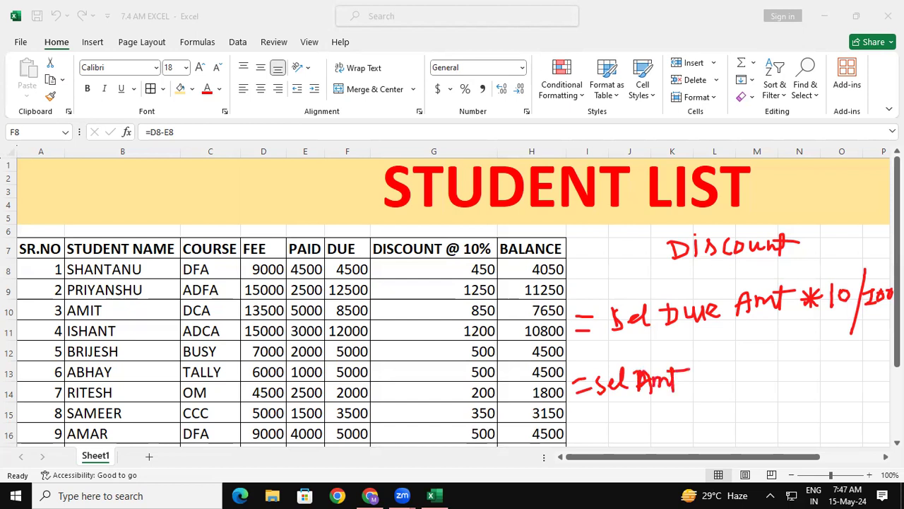
drag(707, 361, 706, 387)
drag(696, 374, 717, 369)
mouse_move(715, 362)
mouse_down()
mouse_move(701, 381)
mouse_move(732, 386)
mouse_move(751, 380)
mouse_move(761, 356)
mouse_up()
mouse_move(762, 356)
mouse_down()
mouse_move(760, 382)
mouse_move(780, 359)
mouse_move(784, 370)
mouse_up()
drag(798, 340, 789, 400)
drag(813, 359, 811, 376)
mouse_move(806, 377)
mouse_down()
mouse_move(832, 372)
mouse_move(828, 356)
mouse_up()
mouse_move(844, 357)
mouse_down()
mouse_move(837, 368)
mouse_move(846, 356)
mouse_up()
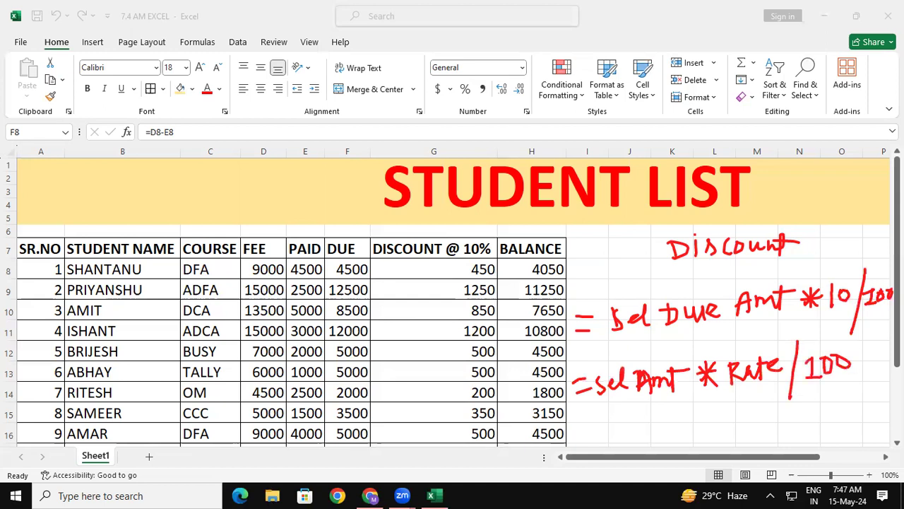
mouse_move(565, 367)
mouse_down()
mouse_move(574, 440)
mouse_move(617, 355)
mouse_move(804, 341)
mouse_move(857, 380)
mouse_move(780, 409)
mouse_move(573, 435)
mouse_up()
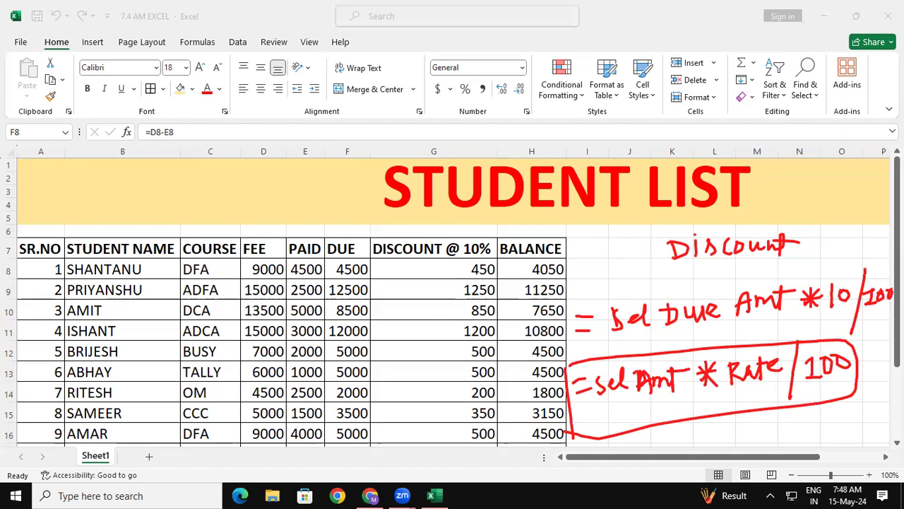
- Handwrite an underlined "Bal" heading over the table with the formula "= Sel Due Amt − Sel Disc Amt" beneath it
mouse_move(236, 242)
mouse_down()
mouse_move(233, 256)
mouse_move(288, 247)
mouse_up()
drag(229, 262, 302, 259)
drag(235, 267, 296, 265)
mouse_move(173, 308)
mouse_down()
mouse_move(200, 310)
mouse_move(192, 320)
mouse_move(244, 319)
mouse_move(264, 304)
mouse_move(265, 316)
mouse_up()
mouse_move(255, 301)
mouse_down()
mouse_move(265, 302)
mouse_move(263, 317)
mouse_move(289, 320)
mouse_move(315, 295)
mouse_move(325, 311)
mouse_move(342, 302)
mouse_move(349, 315)
mouse_move(349, 301)
mouse_move(393, 312)
mouse_move(413, 301)
mouse_move(444, 313)
mouse_move(460, 301)
mouse_move(445, 315)
mouse_move(469, 312)
mouse_up()
drag(470, 298, 471, 311)
mouse_move(492, 297)
mouse_down()
mouse_move(481, 308)
mouse_move(529, 305)
mouse_up()
mouse_move(515, 300)
mouse_down()
mouse_move(561, 306)
mouse_move(585, 290)
mouse_up()
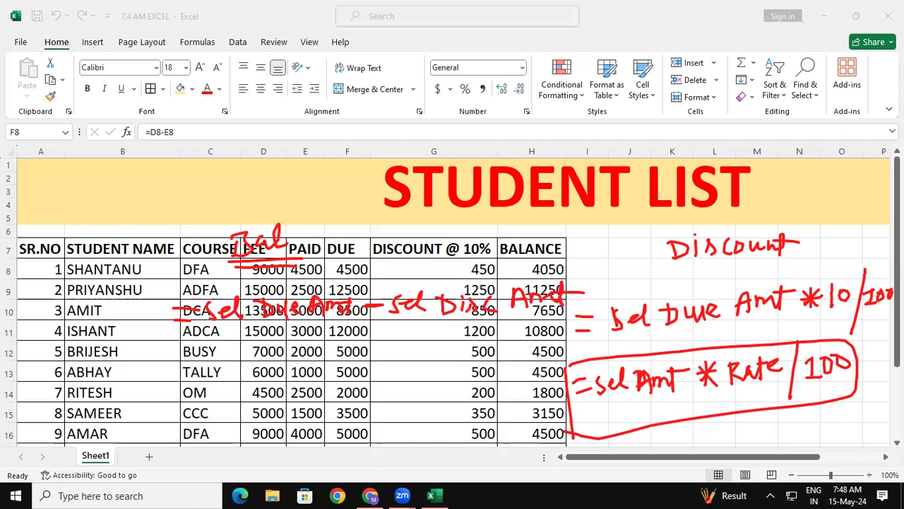
drag(45, 508, 56, 507)
- Handwrite the alignment notes "Num = R" and "Text - L" near the title, then clear all annotations from the screen
mouse_move(545, 221)
mouse_down()
mouse_move(543, 241)
mouse_move(558, 234)
mouse_move(561, 216)
mouse_move(576, 231)
mouse_move(582, 219)
mouse_move(589, 227)
mouse_move(611, 214)
mouse_up()
drag(604, 226, 657, 222)
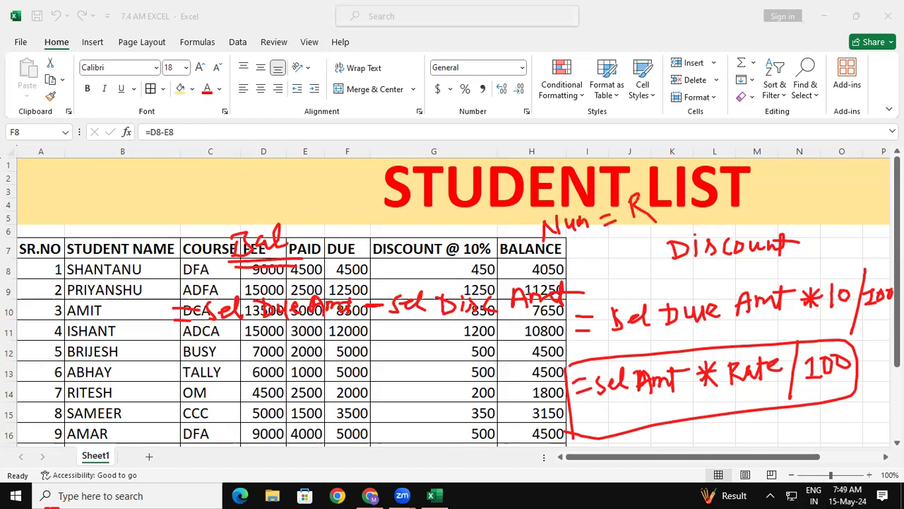
drag(552, 144, 573, 138)
drag(561, 143, 562, 164)
drag(568, 151, 579, 155)
mouse_move(581, 151)
mouse_down()
mouse_move(590, 141)
mouse_move(594, 157)
mouse_up()
mouse_move(600, 136)
mouse_down()
mouse_move(602, 155)
mouse_move(631, 137)
mouse_move(660, 142)
mouse_up()
drag(666, 133, 680, 127)
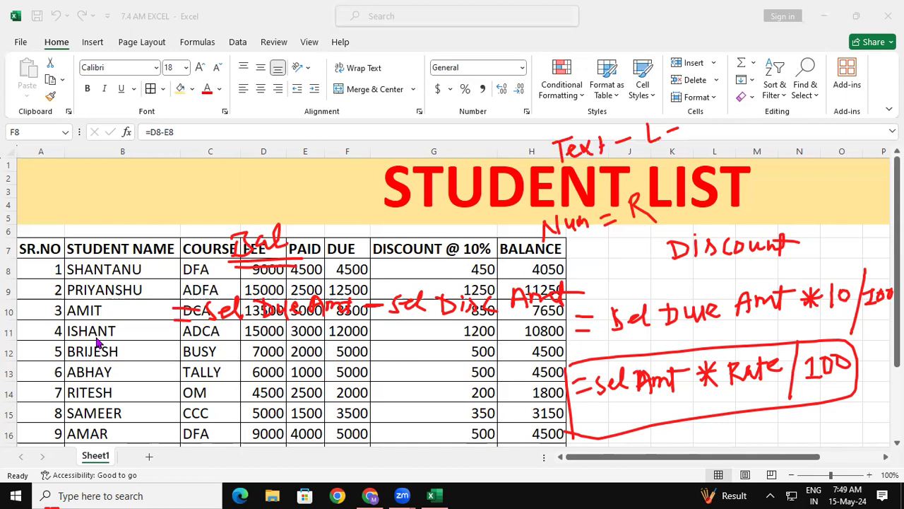
click(282, 378)
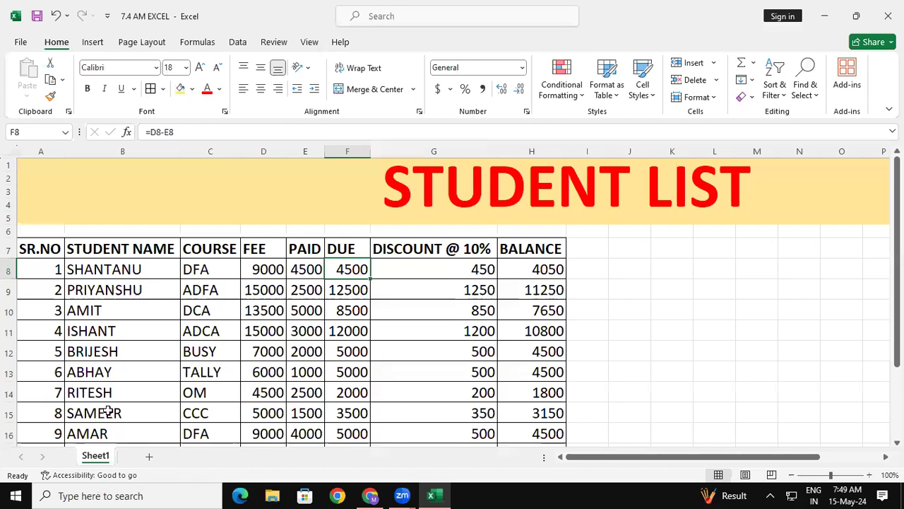
- Add a new worksheet to the workbook and rename Sheet1 as STD LIST
click(149, 458)
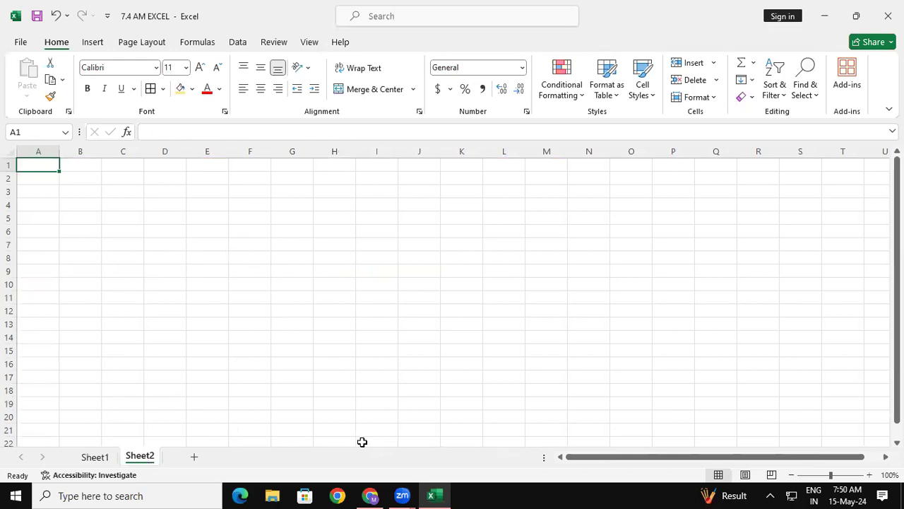
click(98, 458)
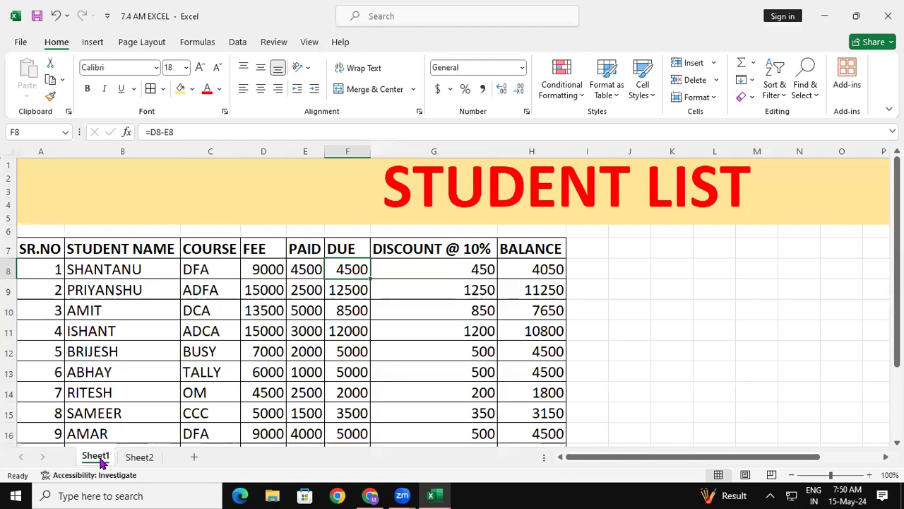
right_click(101, 463)
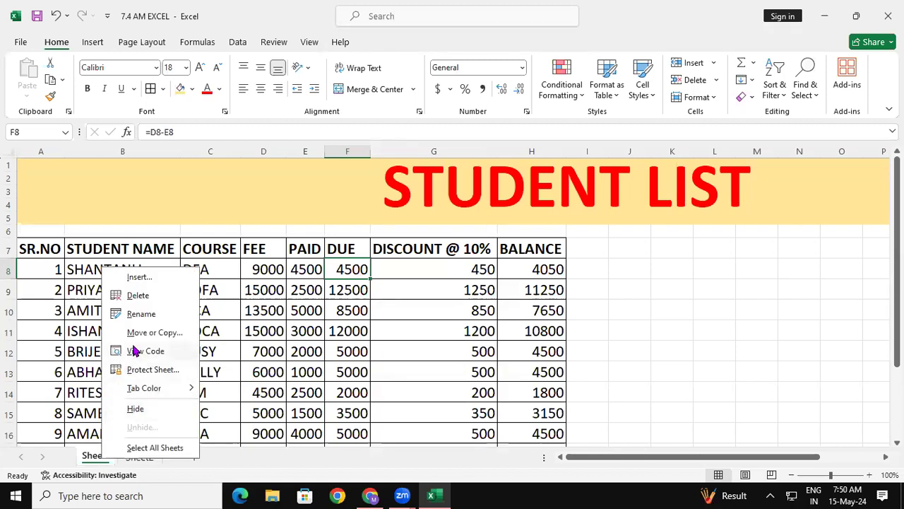
click(141, 314)
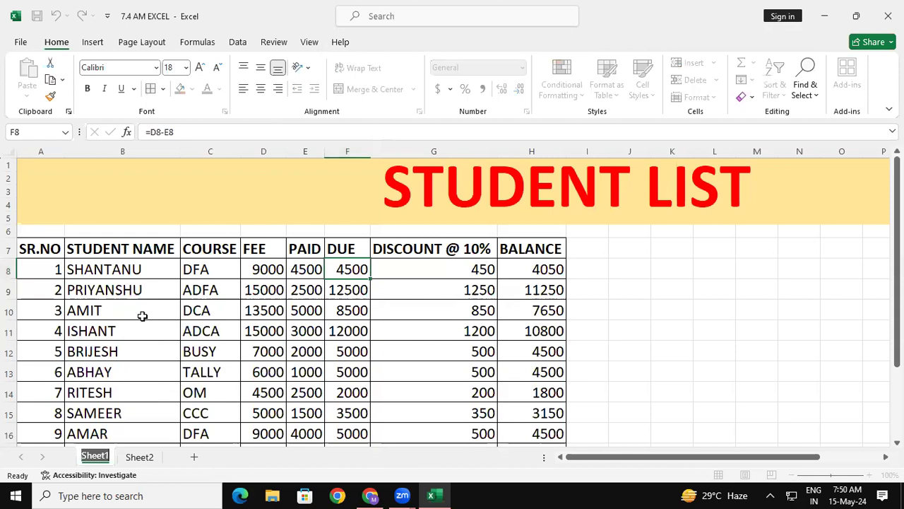
text(STD)
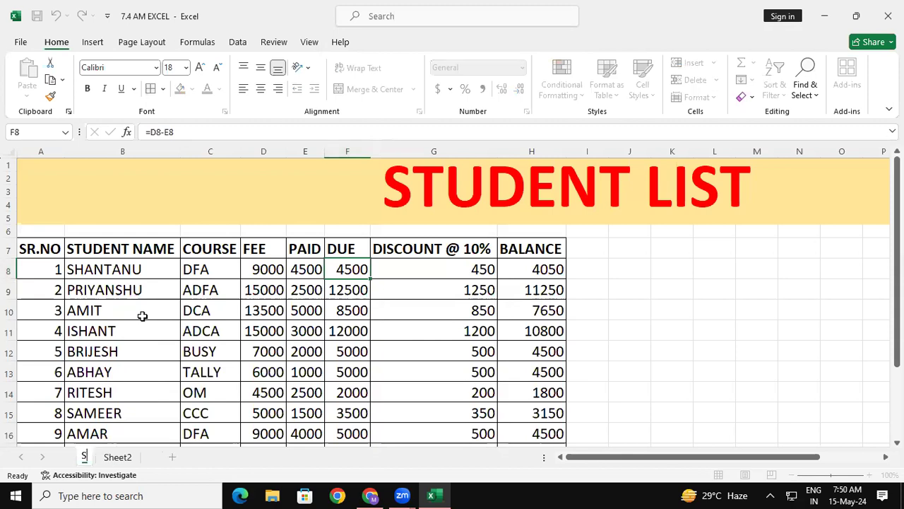
key(Return)
text(LIST)
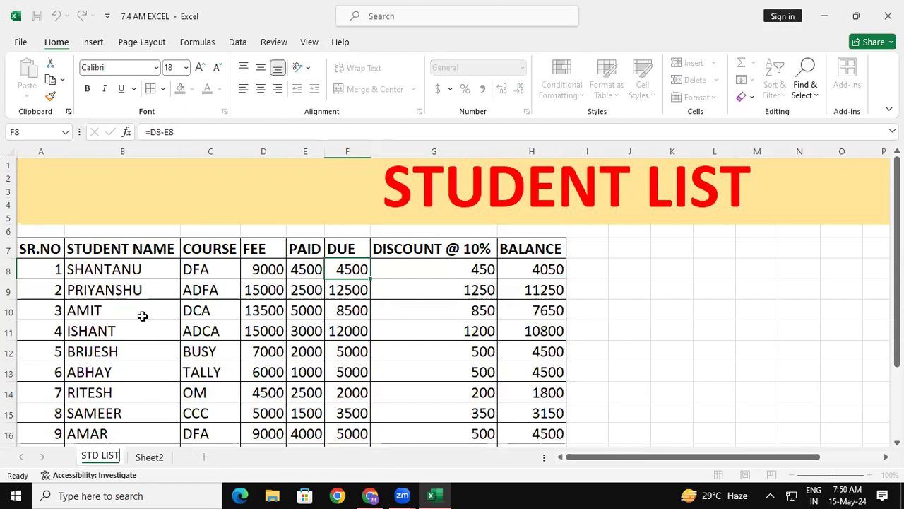
key(Return)
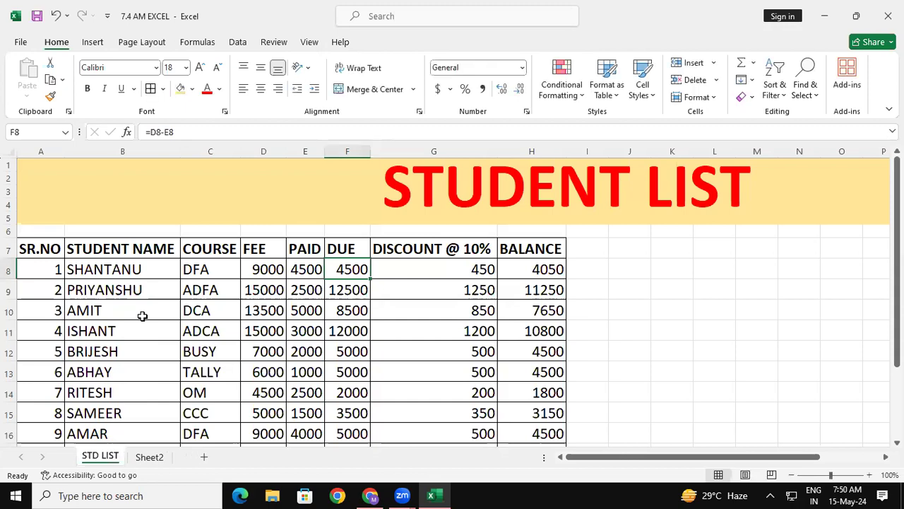